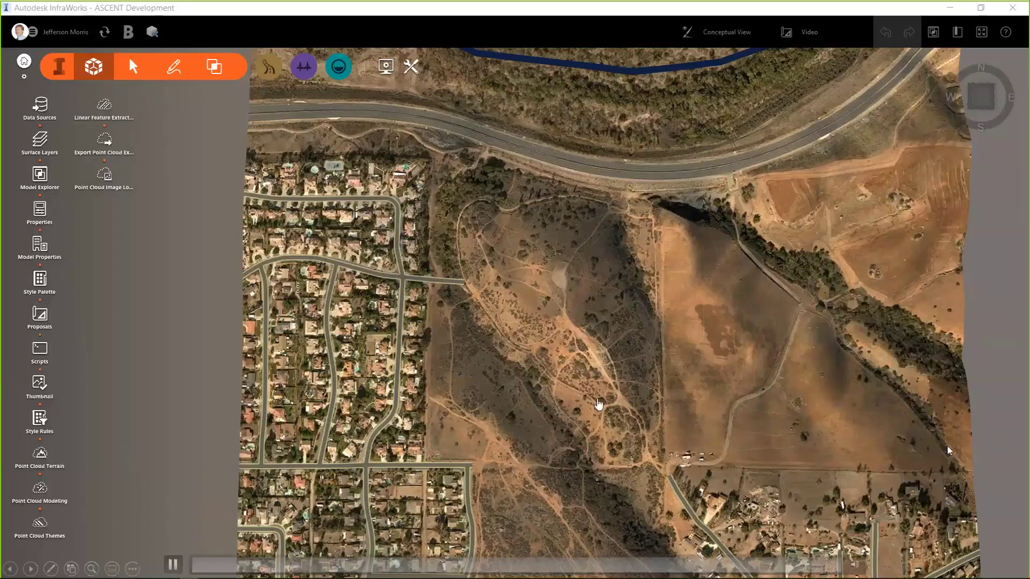
- Add the raster Jeffries-test3.jpg from the FormIt project folder as a data source and place it over the undeveloped site
{"action": "left_click", "coordinate": [43, 113]}
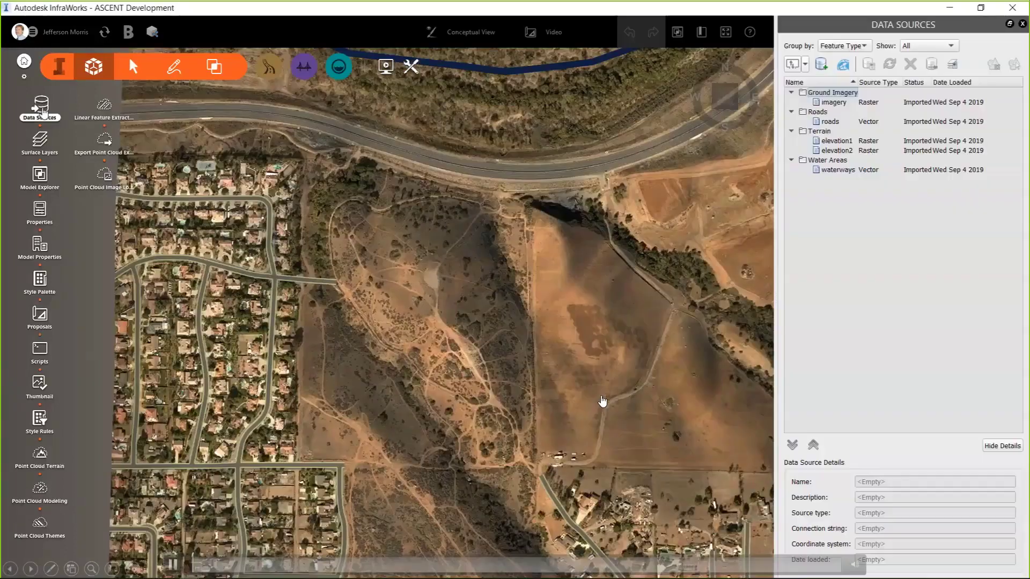
{"action": "left_click", "coordinate": [806, 64]}
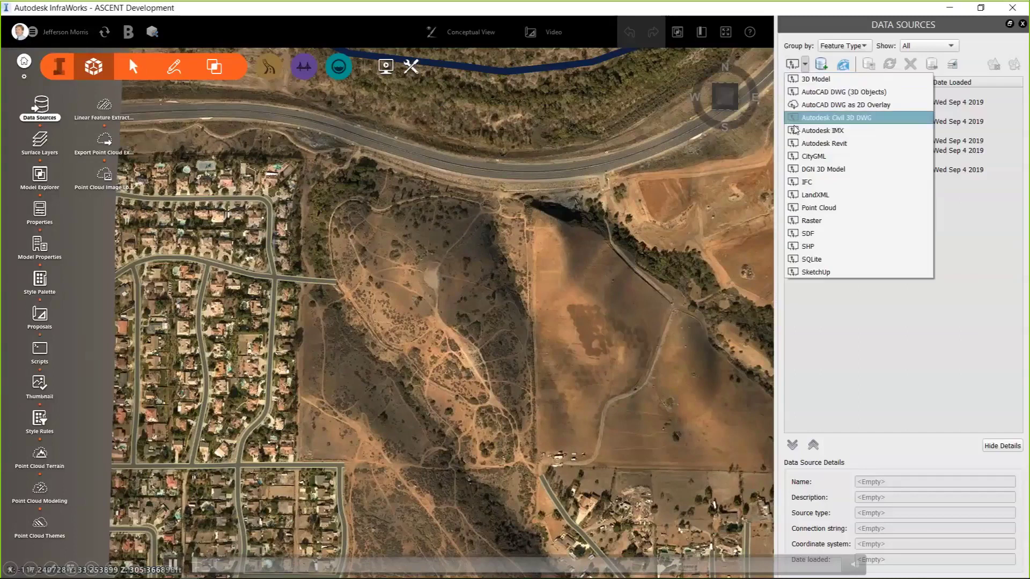
{"action": "left_click", "coordinate": [851, 221]}
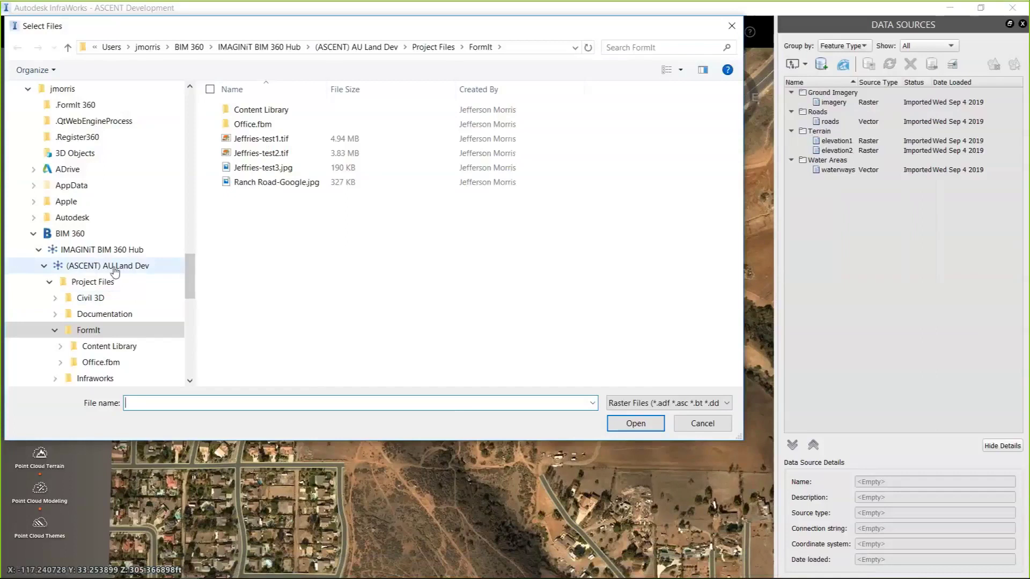
{"action": "left_click", "coordinate": [290, 169]}
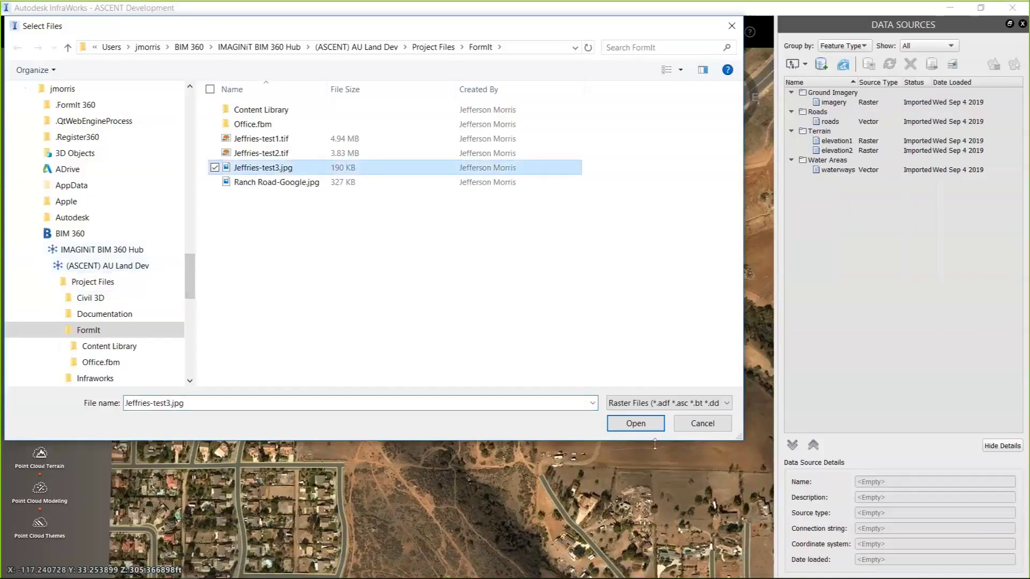
{"action": "left_click", "coordinate": [634, 423]}
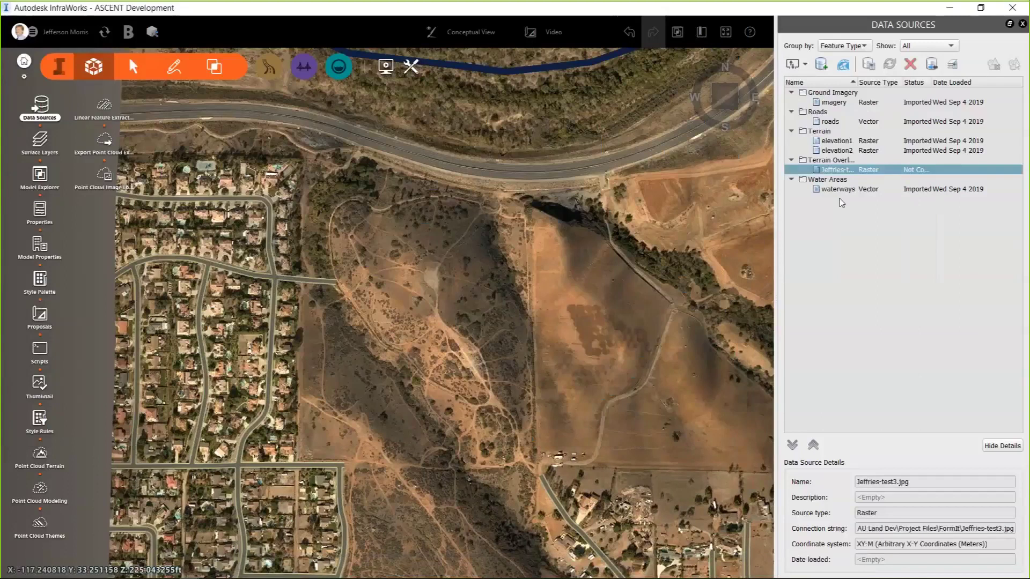
{"action": "left_click", "coordinate": [449, 368]}
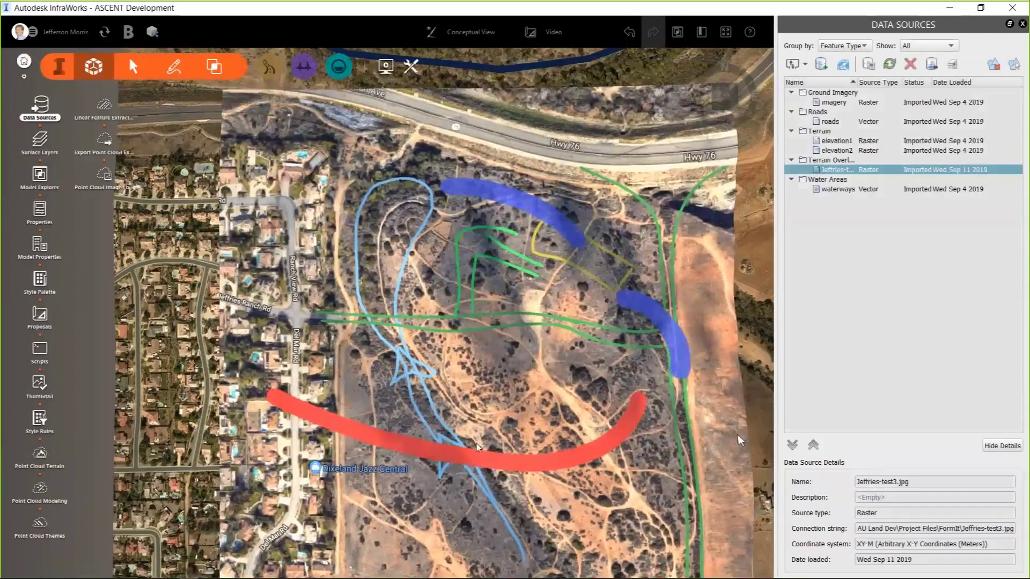
- Align the sketch overlay by reference points, matching its road corner and its lower road intersection to the model
{"action": "right_click", "coordinate": [513, 349]}
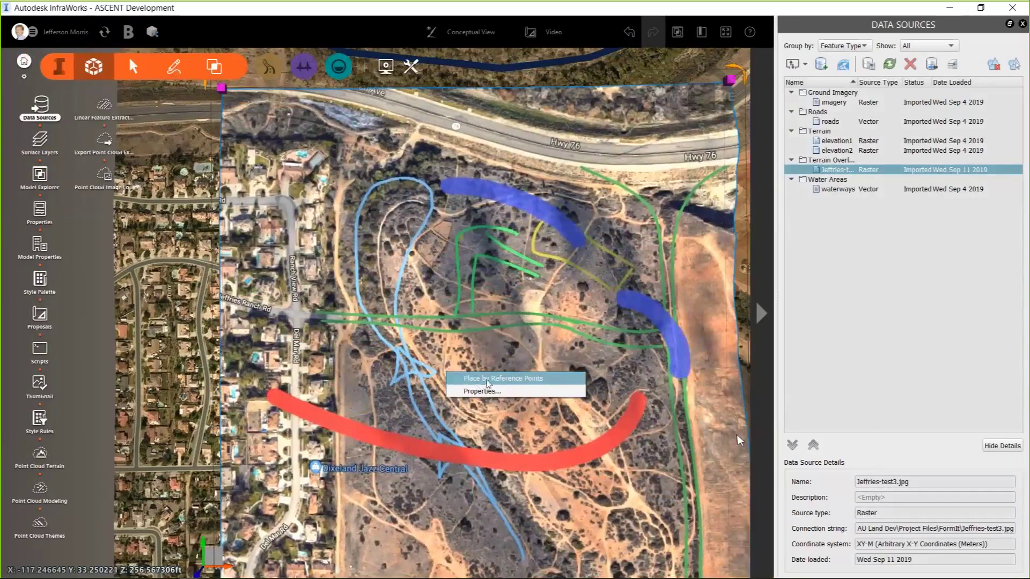
{"action": "left_click", "coordinate": [488, 382]}
{"action": "scroll", "coordinate": [289, 205], "scroll_direction": "up", "scroll_amount": 4}
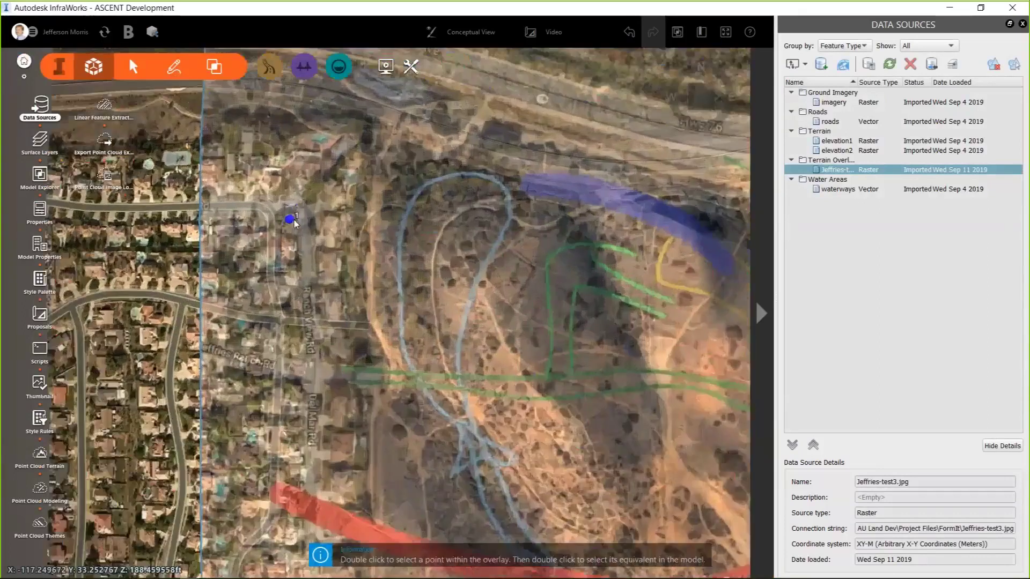
{"action": "double_click", "coordinate": [303, 217]}
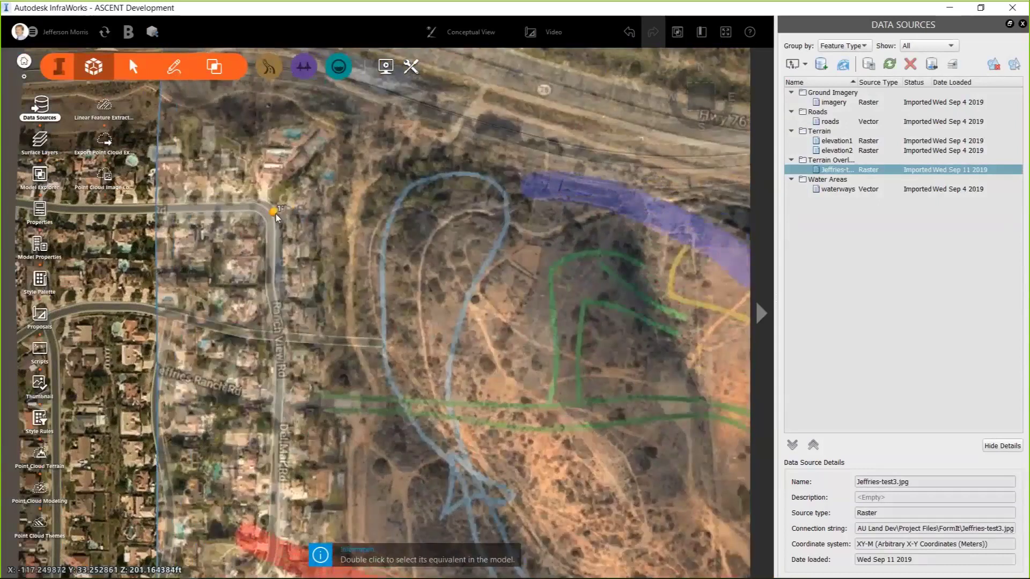
{"action": "double_click", "coordinate": [274, 212]}
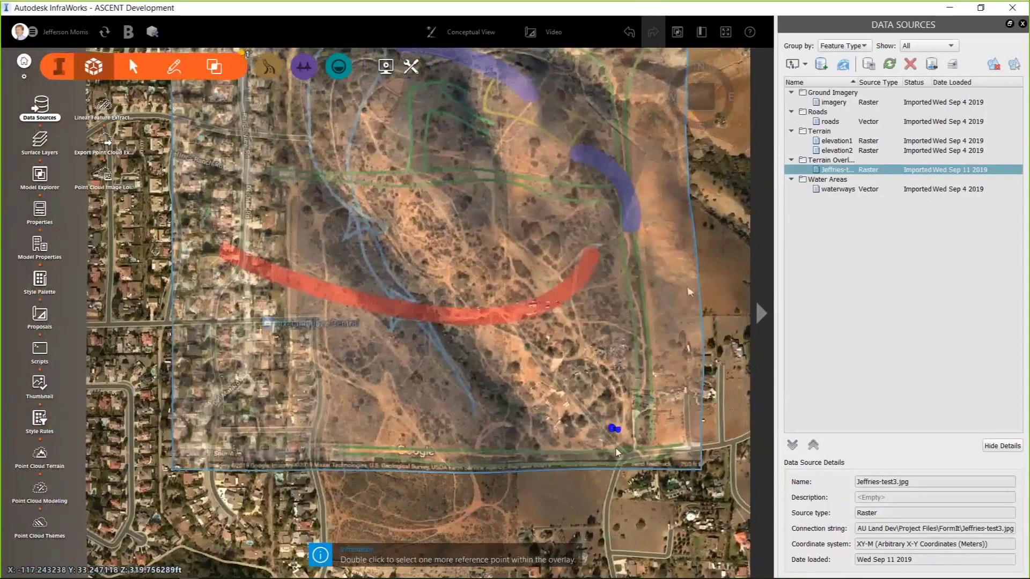
{"action": "double_click", "coordinate": [616, 450]}
- Import Base-Proposed Engineering.dwg from the Original_Dwg folder as an AutoCAD 2D overlay, sending it to the cloud service, and configure it
{"action": "left_click", "coordinate": [804, 63]}
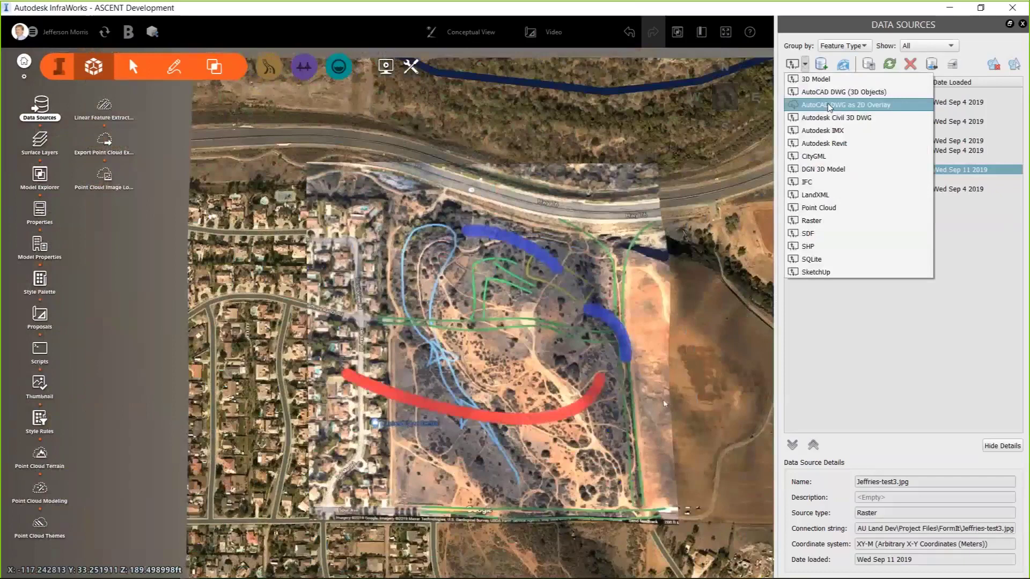
{"action": "left_click", "coordinate": [774, 150]}
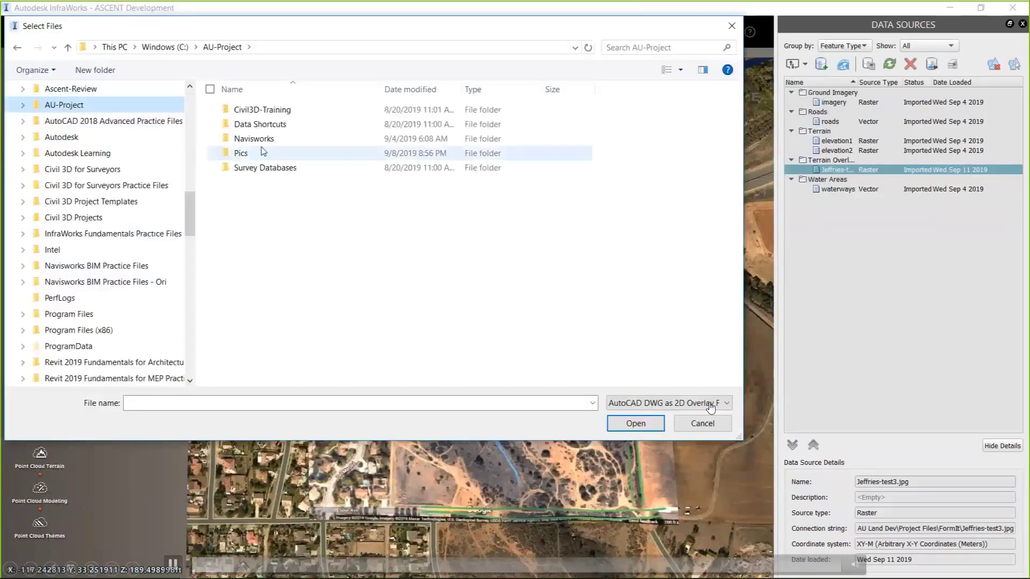
{"action": "double_click", "coordinate": [266, 111]}
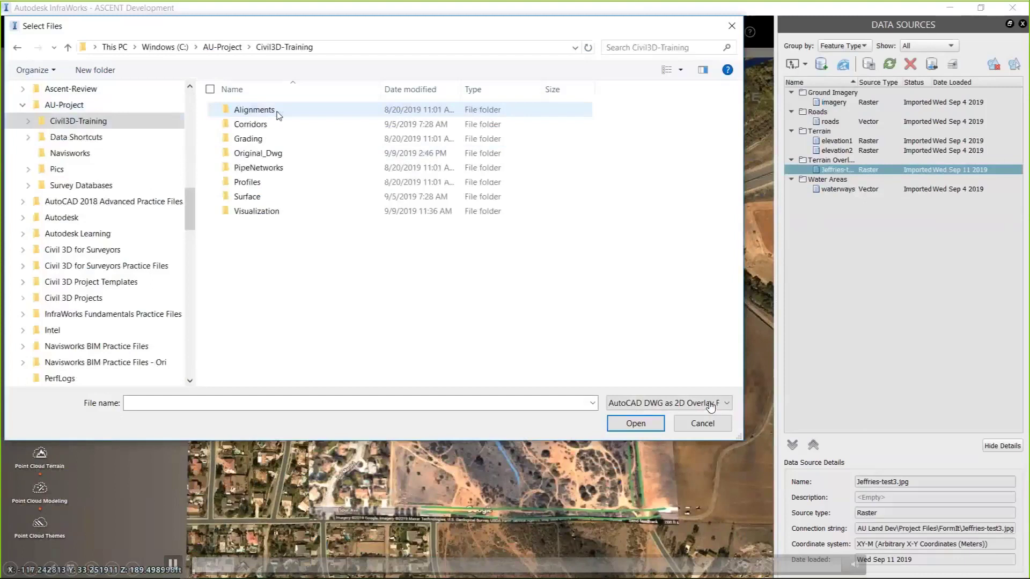
{"action": "double_click", "coordinate": [263, 154]}
{"action": "left_click", "coordinate": [292, 182]}
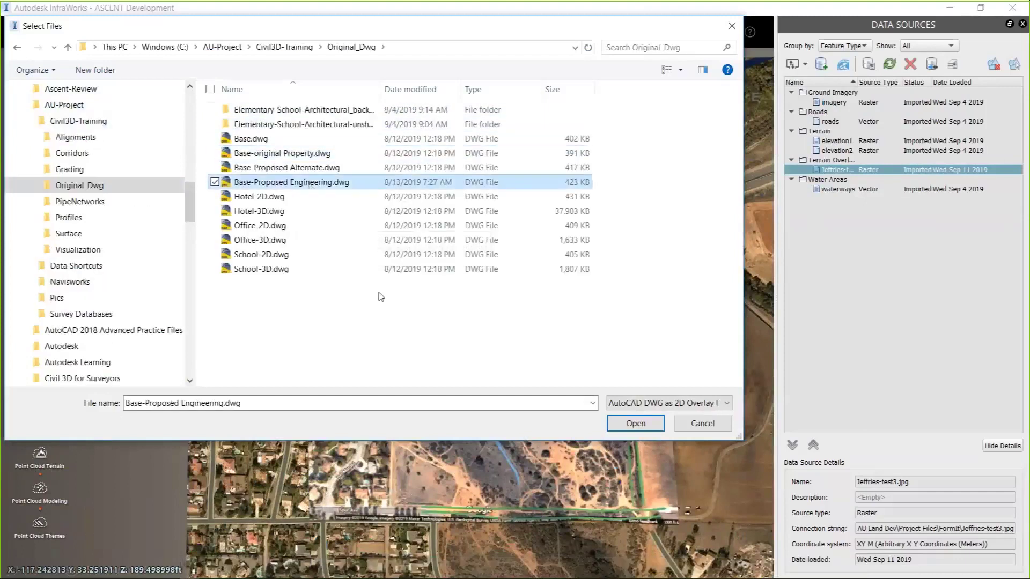
{"action": "left_click", "coordinate": [633, 424]}
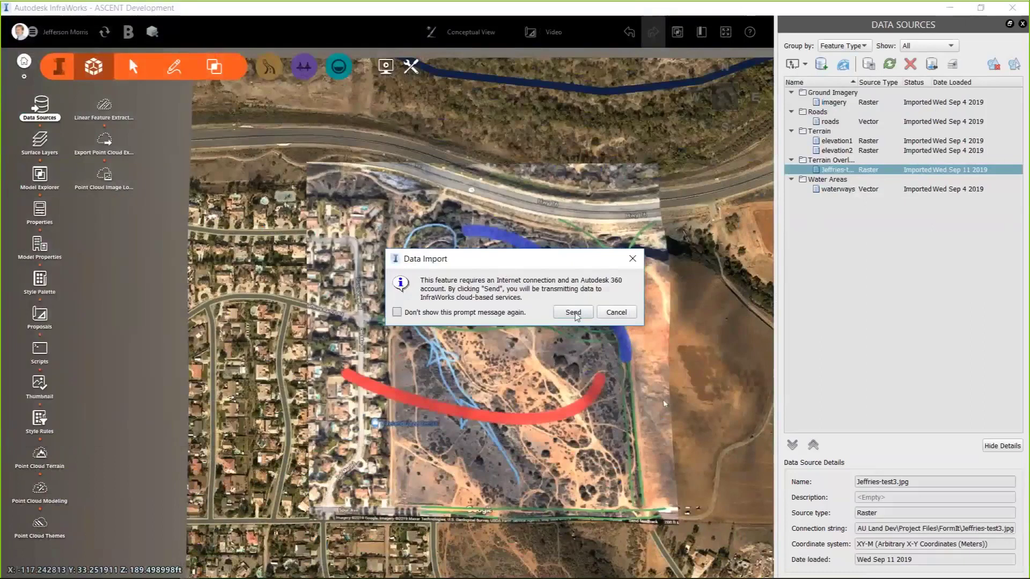
{"action": "left_click", "coordinate": [573, 313]}
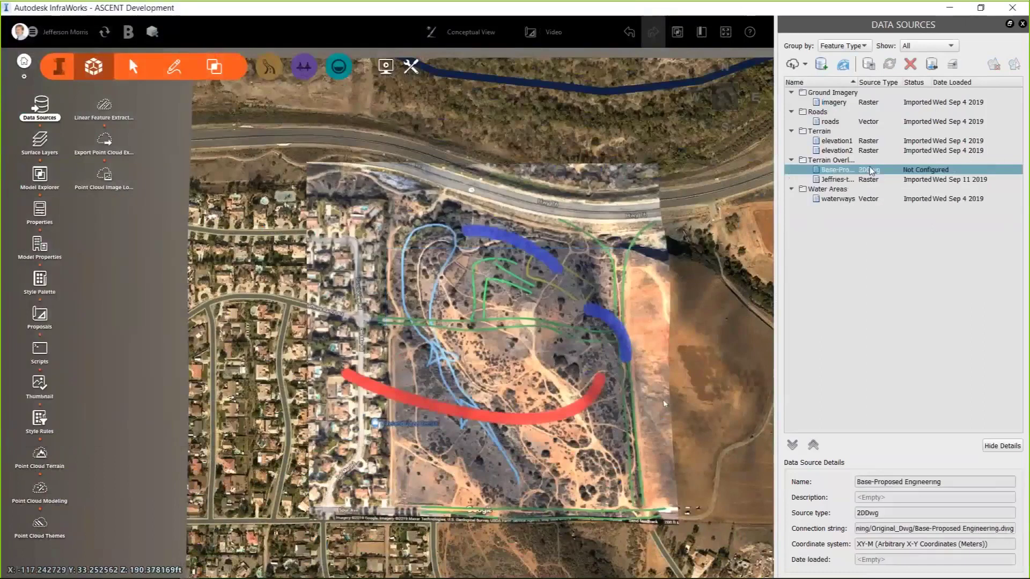
{"action": "left_click", "coordinate": [869, 65]}
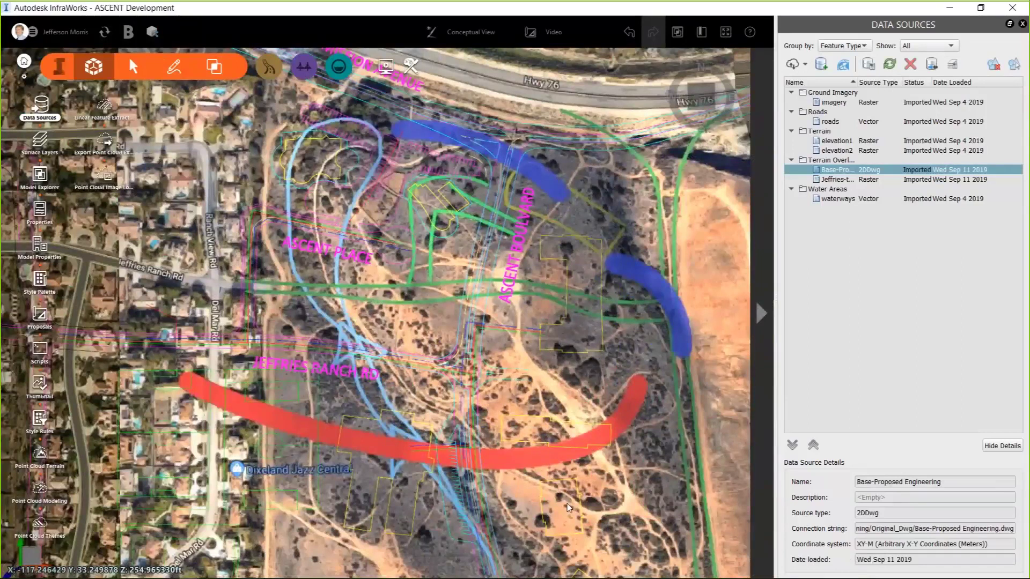
- Add Office.fbx from the FormIt project folder as a 3D model data source and open its configuration
{"action": "left_click", "coordinate": [805, 64]}
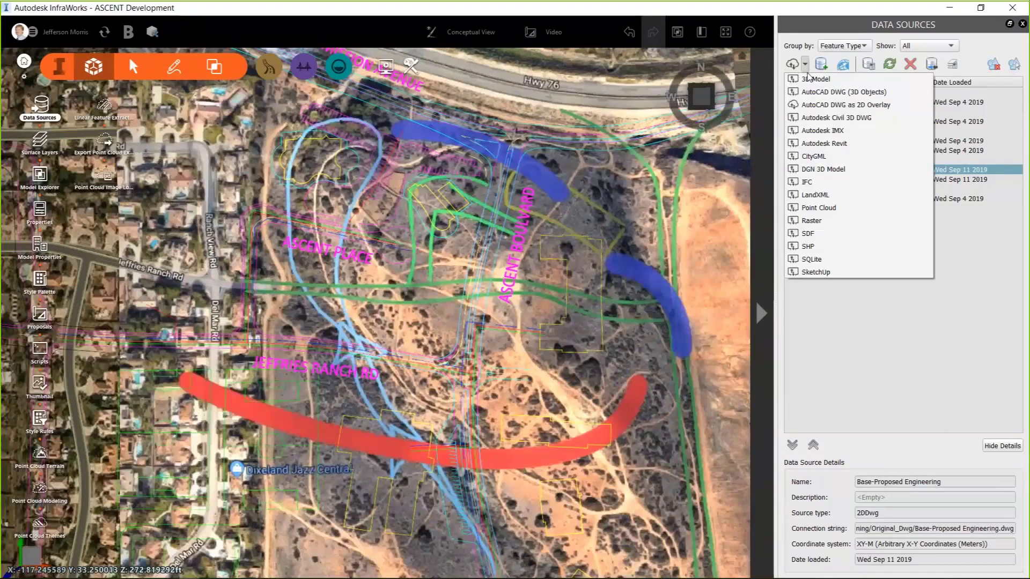
{"action": "left_click", "coordinate": [810, 86]}
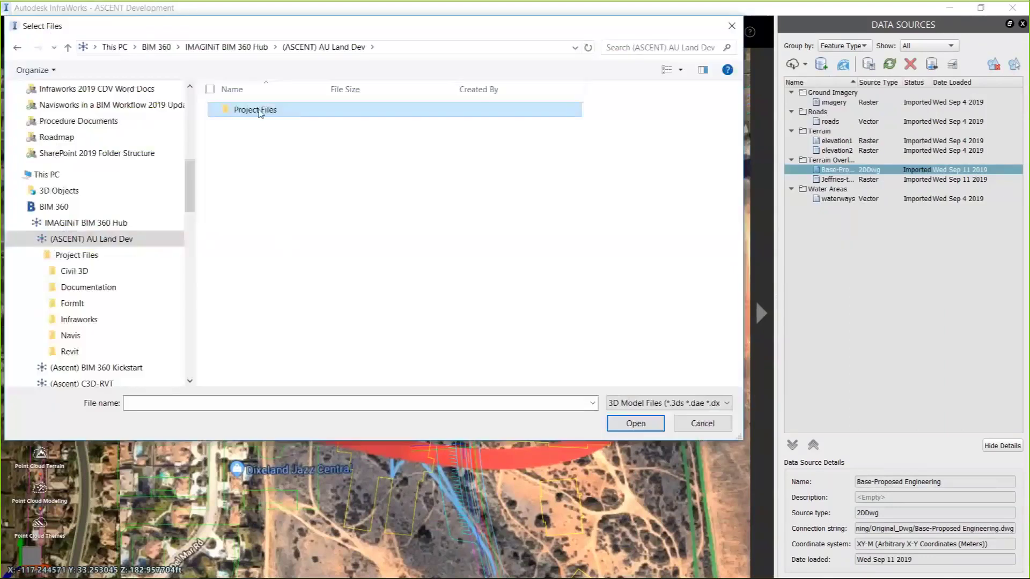
{"action": "double_click", "coordinate": [256, 110]}
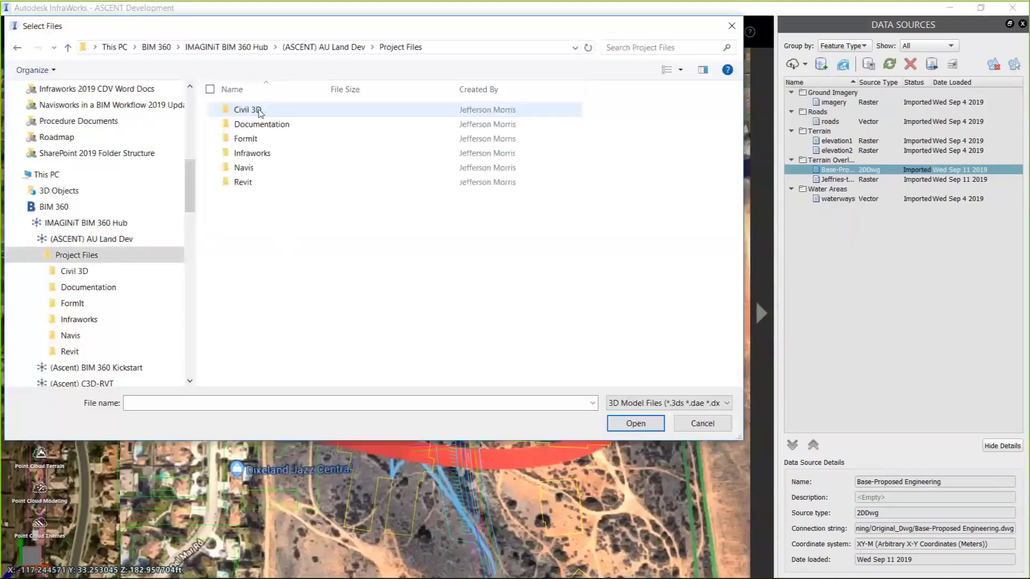
{"action": "double_click", "coordinate": [264, 144]}
{"action": "left_click", "coordinate": [263, 140]}
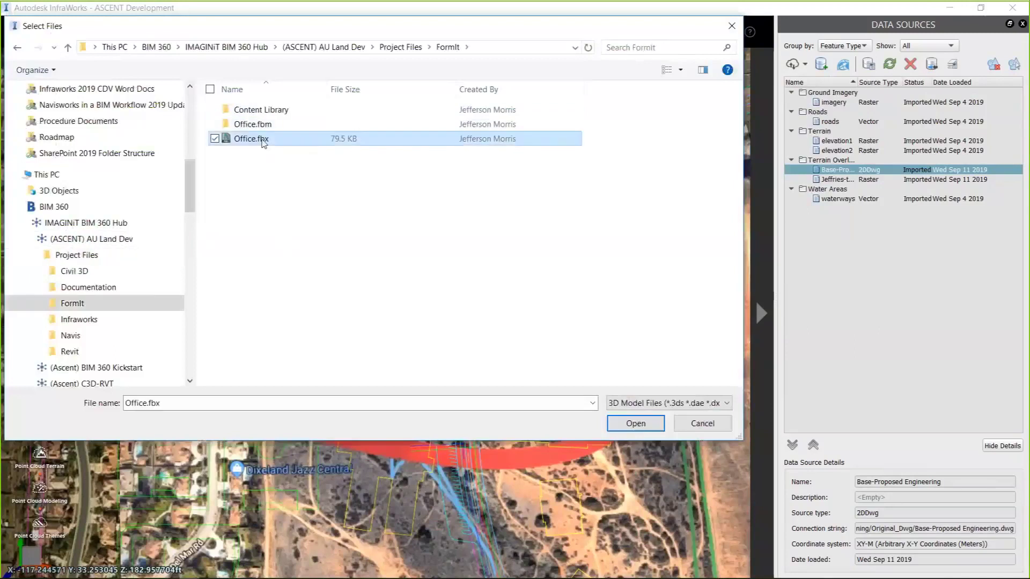
{"action": "double_click", "coordinate": [262, 141]}
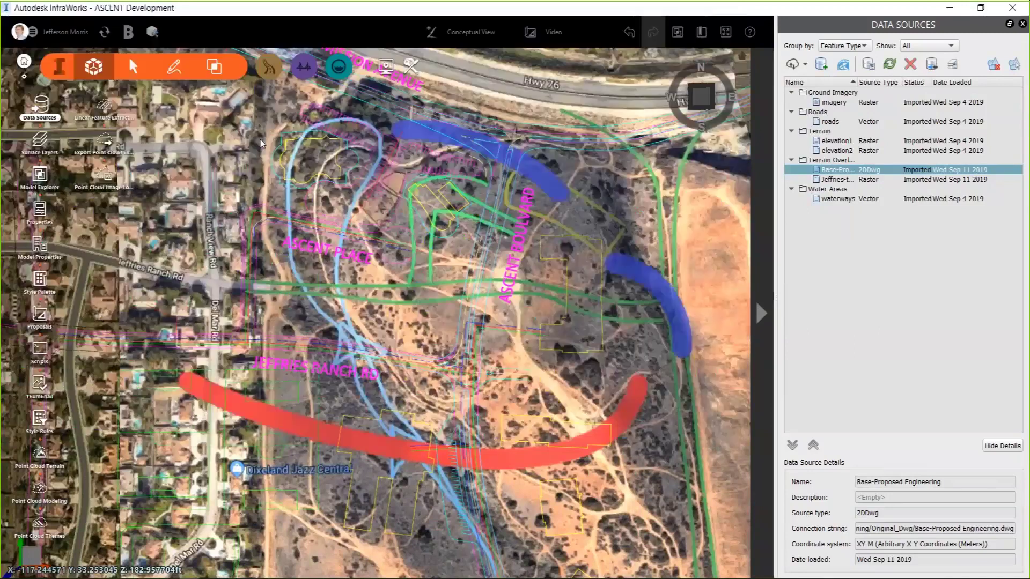
{"action": "left_click", "coordinate": [868, 65]}
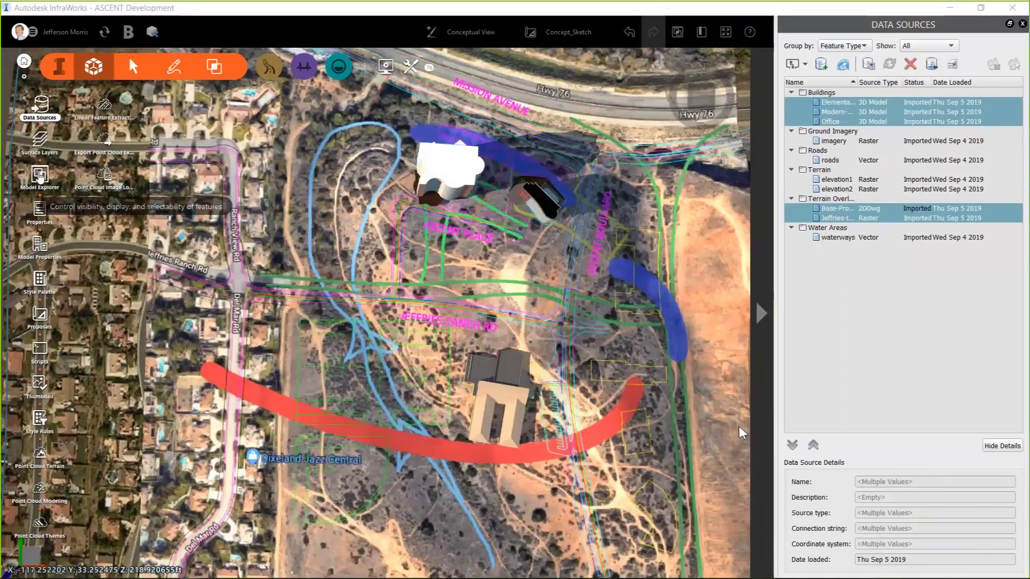
- Lock the Jeffries-test1.tif and Base-Proposed Alternate overlays and the Buildings layer in the Model Explorer
{"action": "left_click", "coordinate": [40, 175]}
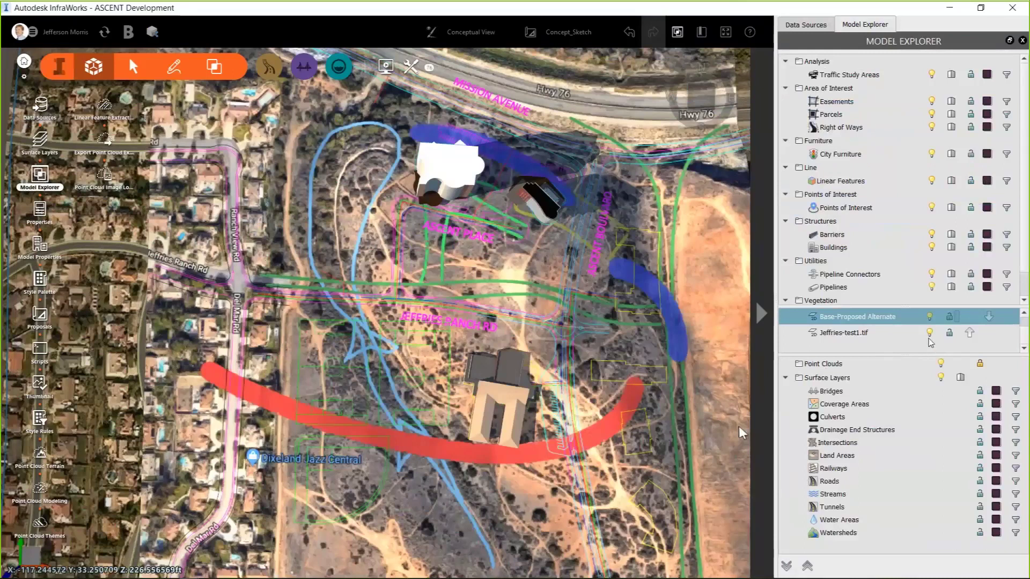
{"action": "left_click", "coordinate": [949, 335]}
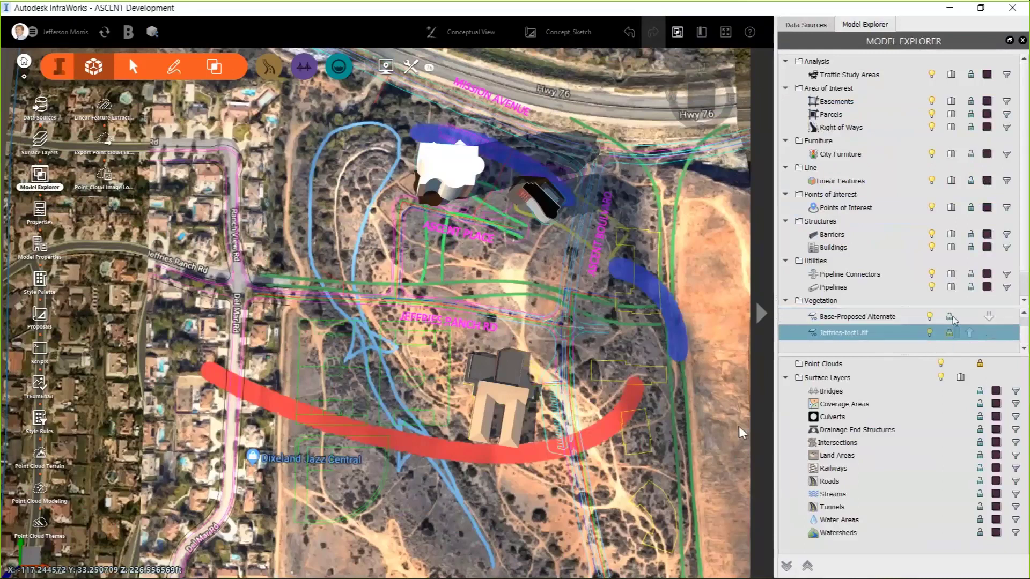
{"action": "left_click", "coordinate": [949, 317]}
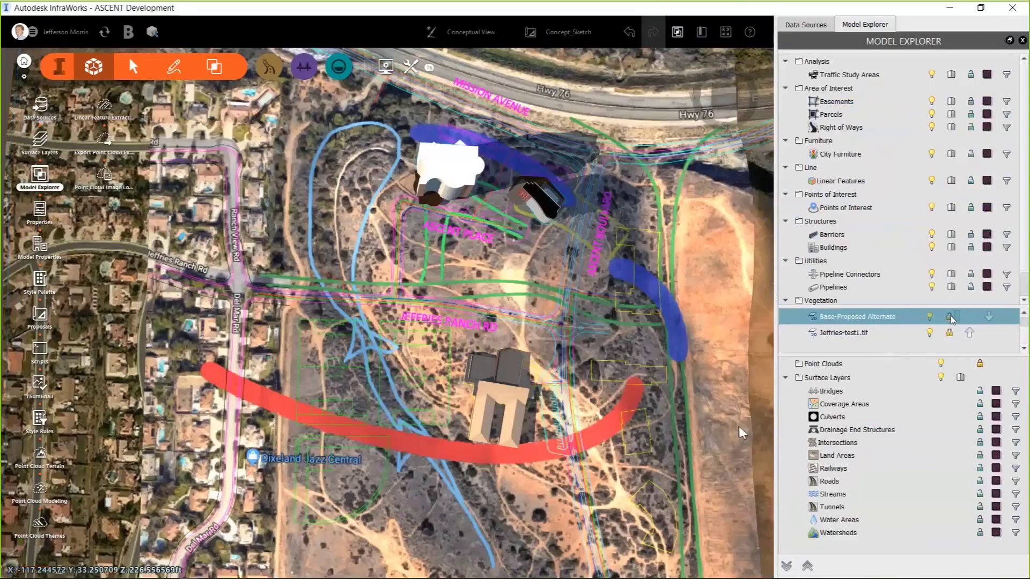
{"action": "left_click", "coordinate": [971, 248]}
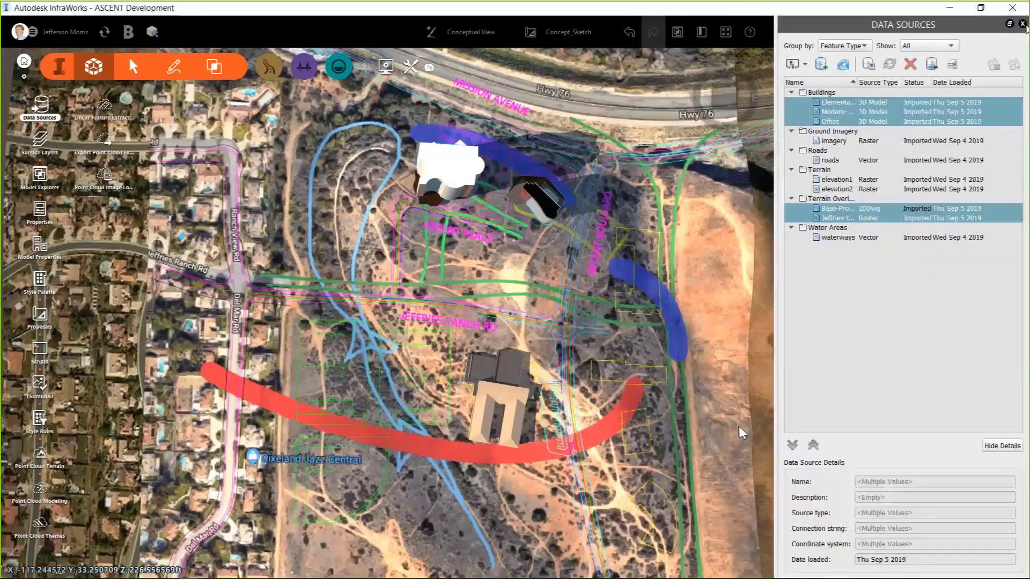
{"action": "left_click", "coordinate": [1023, 24]}
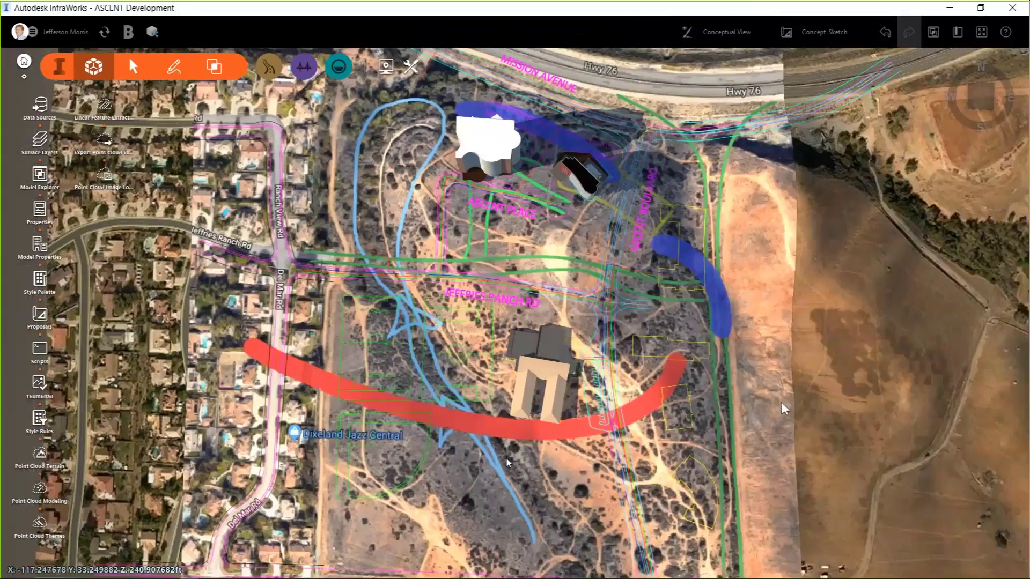
- Inspect the site and its buildings in 3D, and switch the model display from Conceptual View to Engineering View
{"action": "middle_click_drag", "start_coordinate": [785, 409], "coordinate": [519, 483], "text": "shift"}
{"action": "middle_click_drag", "start_coordinate": [333, 292], "coordinate": [270, 302], "text": "shift"}
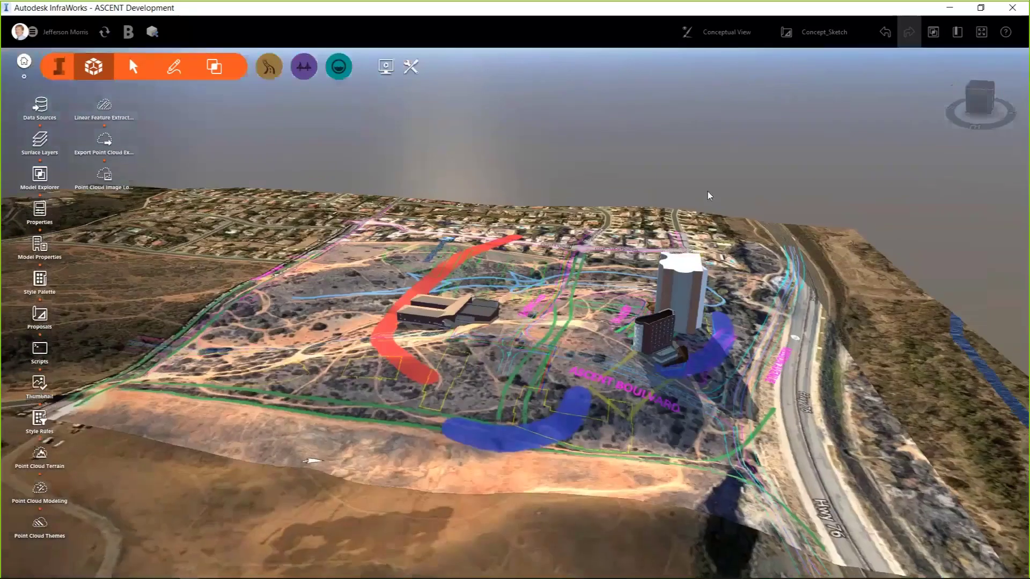
{"action": "left_click", "coordinate": [1022, 57]}
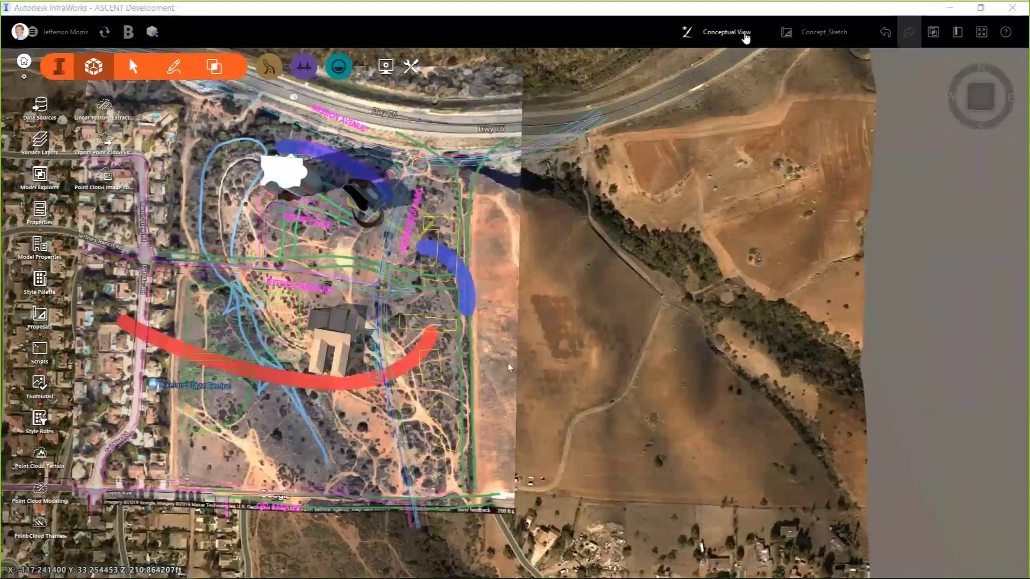
{"action": "left_click", "coordinate": [742, 35]}
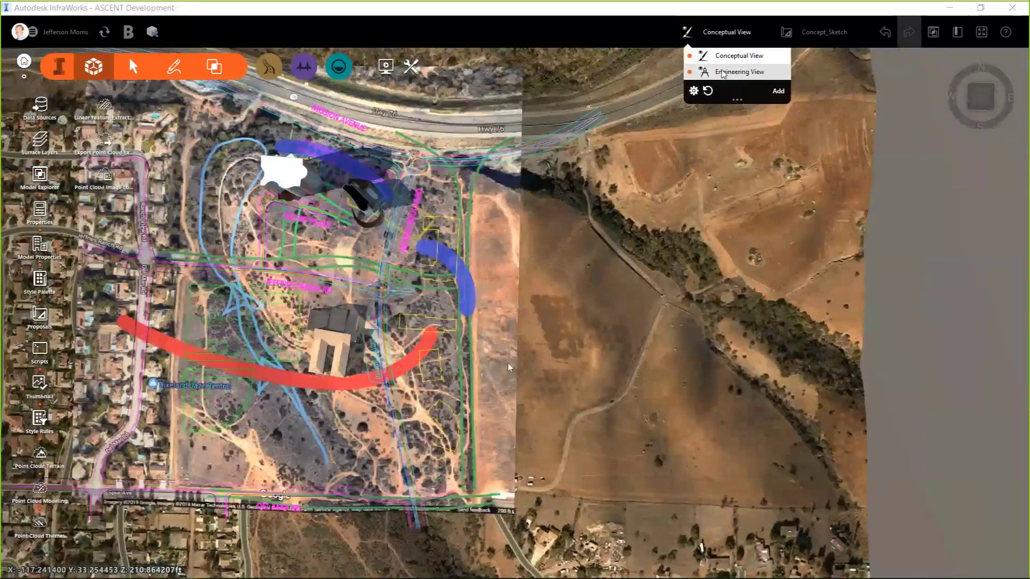
{"action": "left_click", "coordinate": [723, 72]}
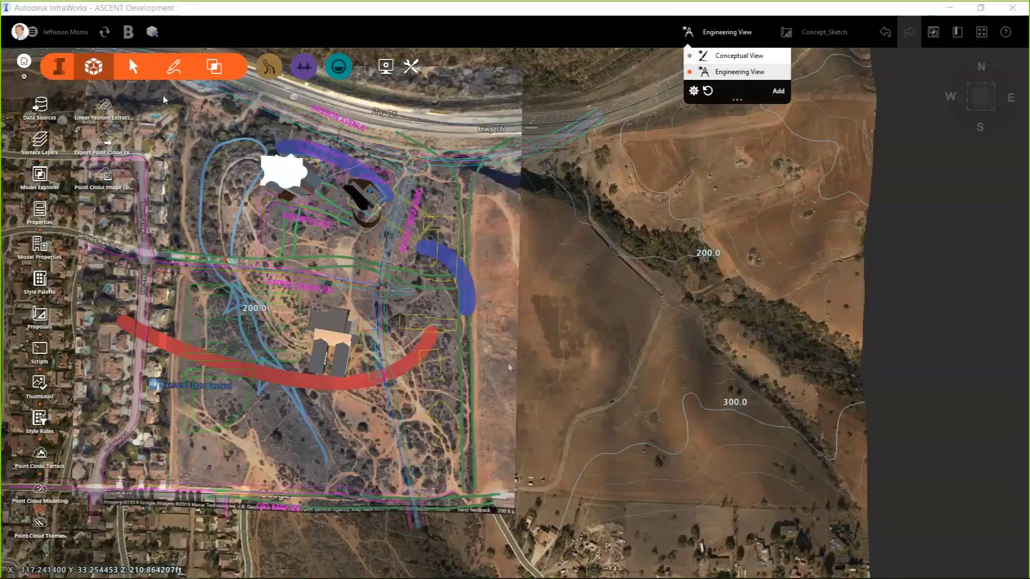
- Turn on the Slopes terrain theme for the model
{"action": "left_click", "coordinate": [212, 73]}
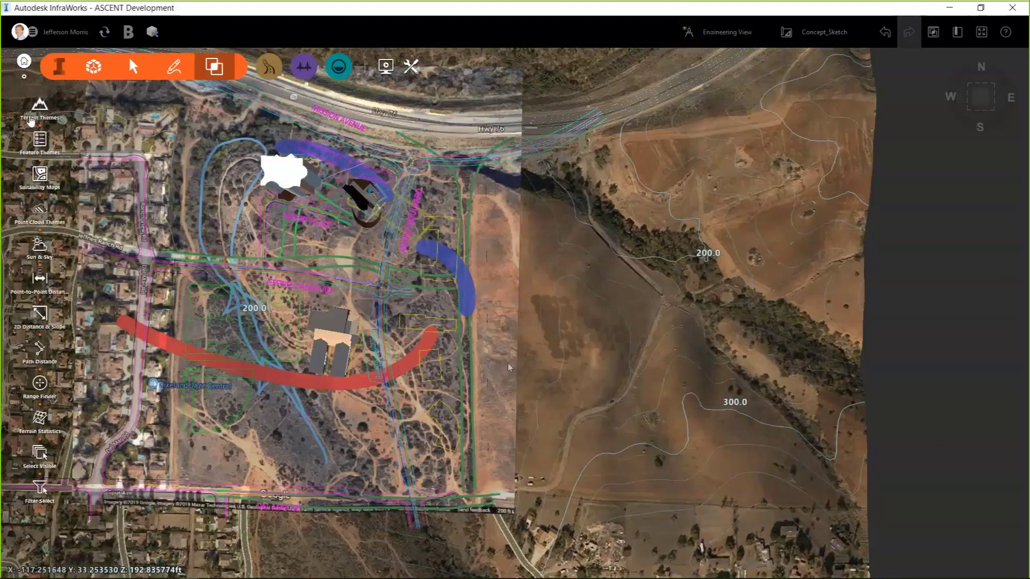
{"action": "left_click", "coordinate": [39, 106]}
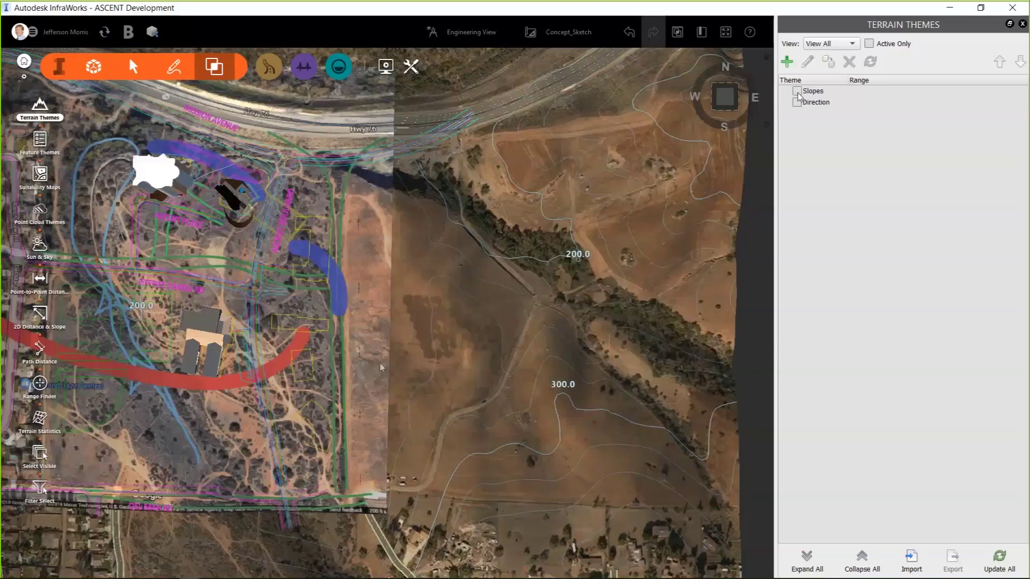
{"action": "left_click", "coordinate": [798, 92]}
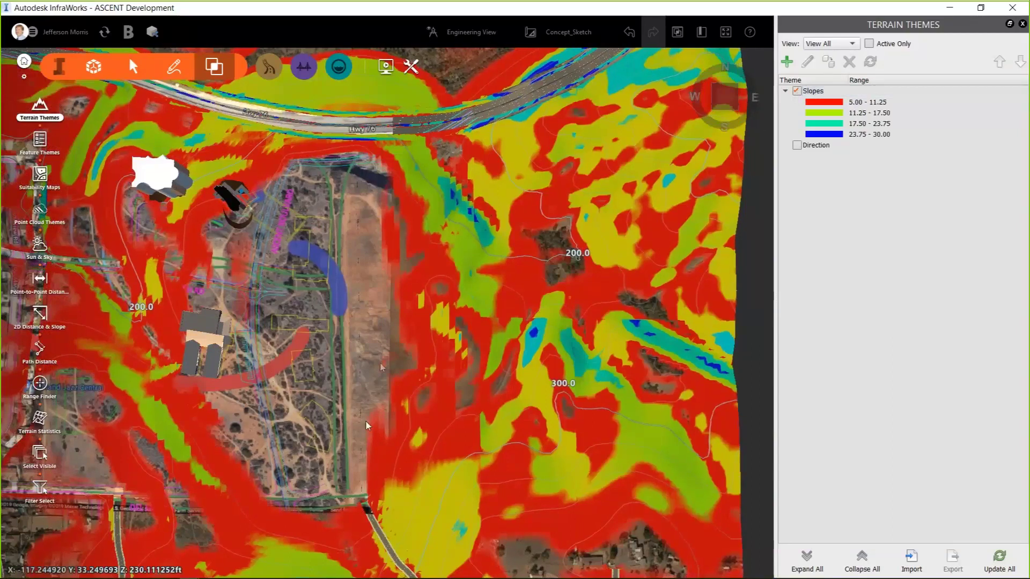
- Inspect the terrain slopes and the Direction theme in 3D, and turn off both the Slopes and Direction themes
{"action": "left_click_drag", "start_coordinate": [365, 421], "coordinate": [487, 295]}
{"action": "left_click_drag", "start_coordinate": [378, 366], "coordinate": [506, 339]}
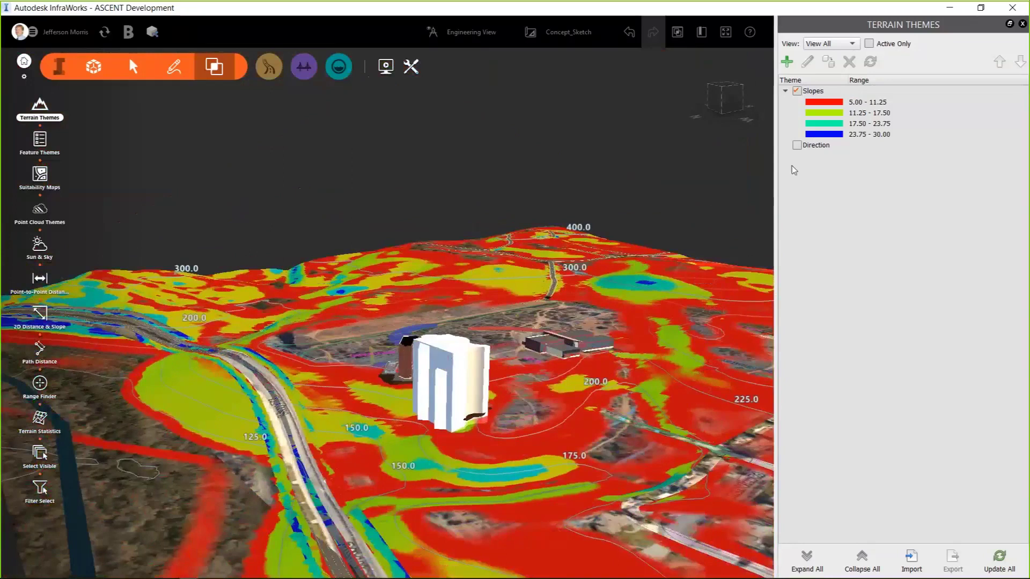
{"action": "left_click", "coordinate": [796, 145]}
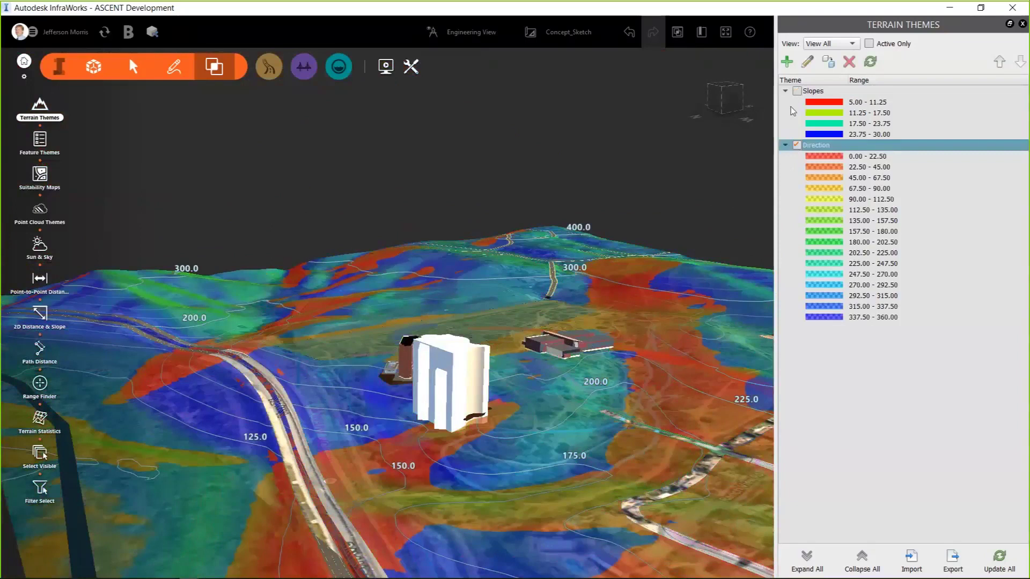
{"action": "left_click", "coordinate": [797, 146]}
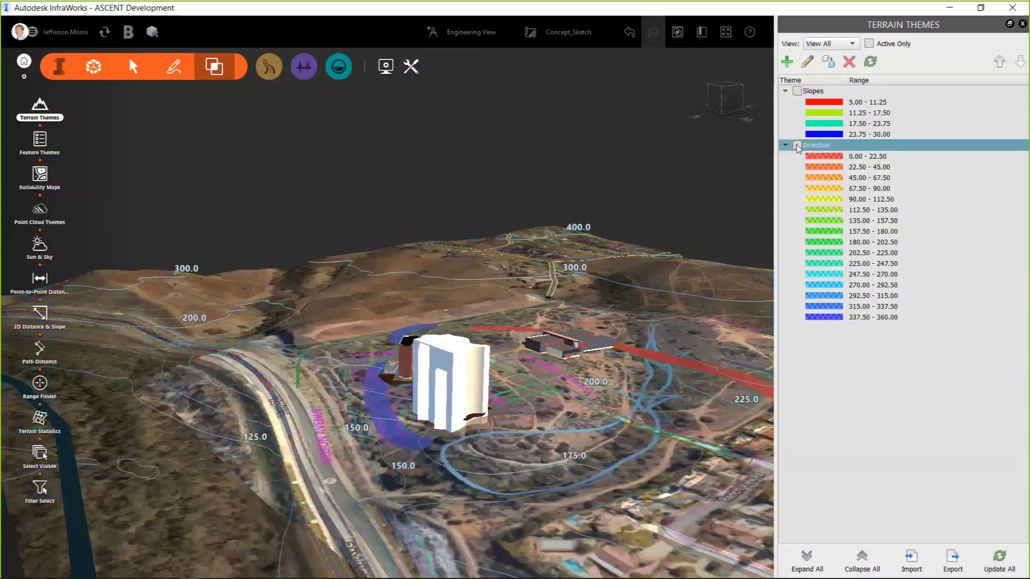
{"action": "left_click", "coordinate": [1022, 25]}
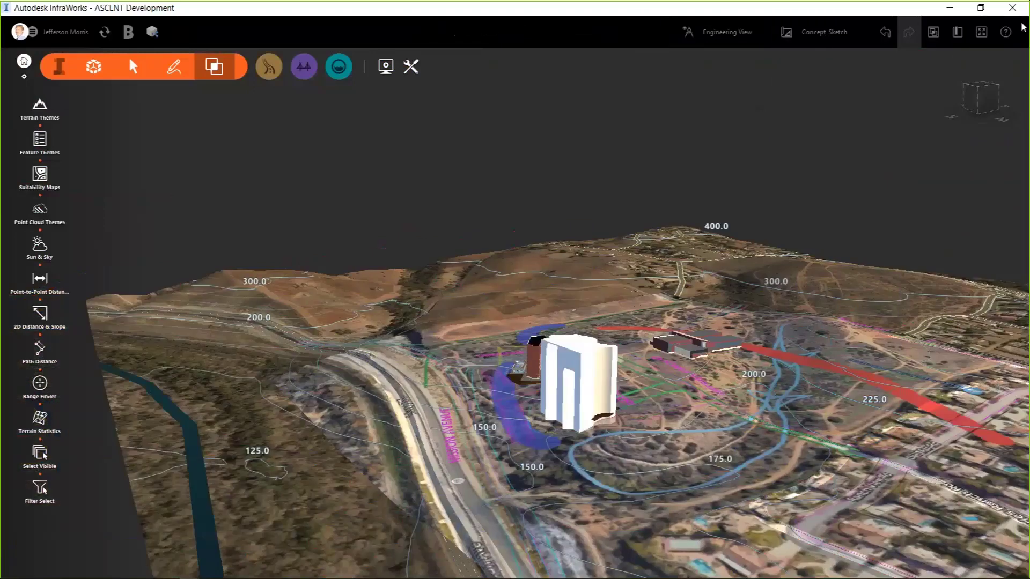
- Add a new proposal named Propoal_a, based on the Concept_Sketch proposal
{"action": "left_click", "coordinate": [825, 41]}
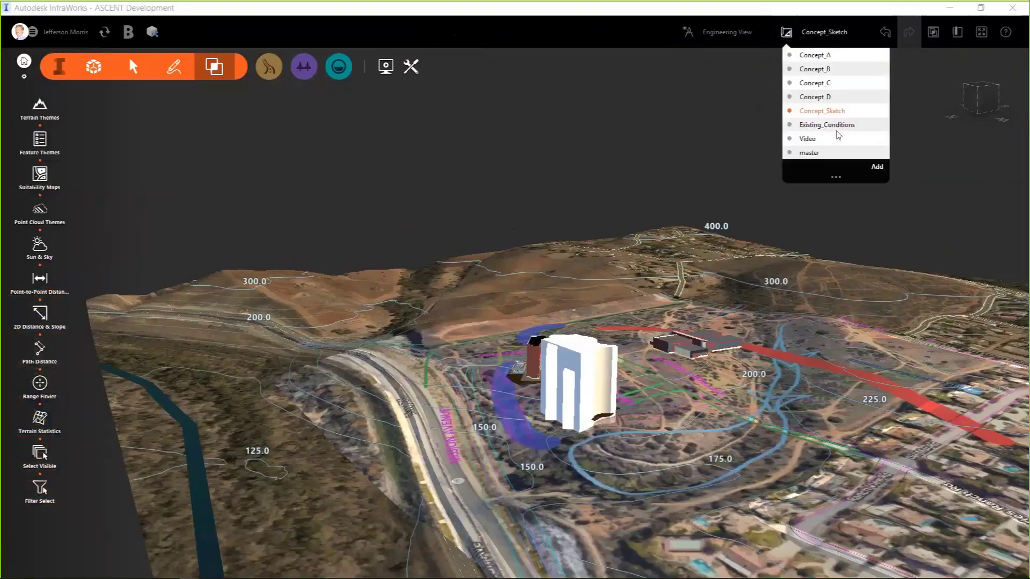
{"action": "left_click", "coordinate": [877, 170]}
{"action": "type", "text": "al_a"}
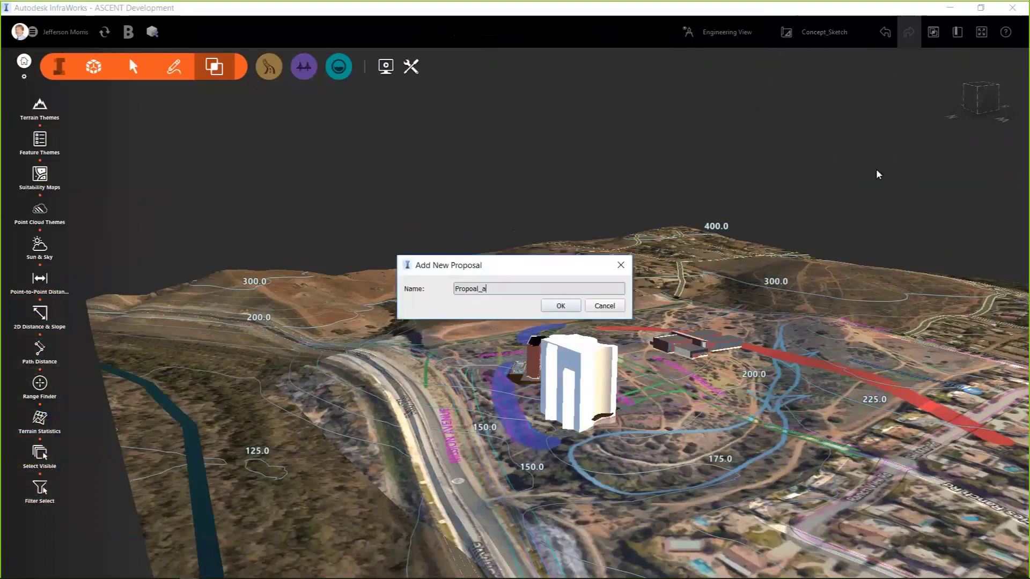
{"action": "key", "text": "Return"}
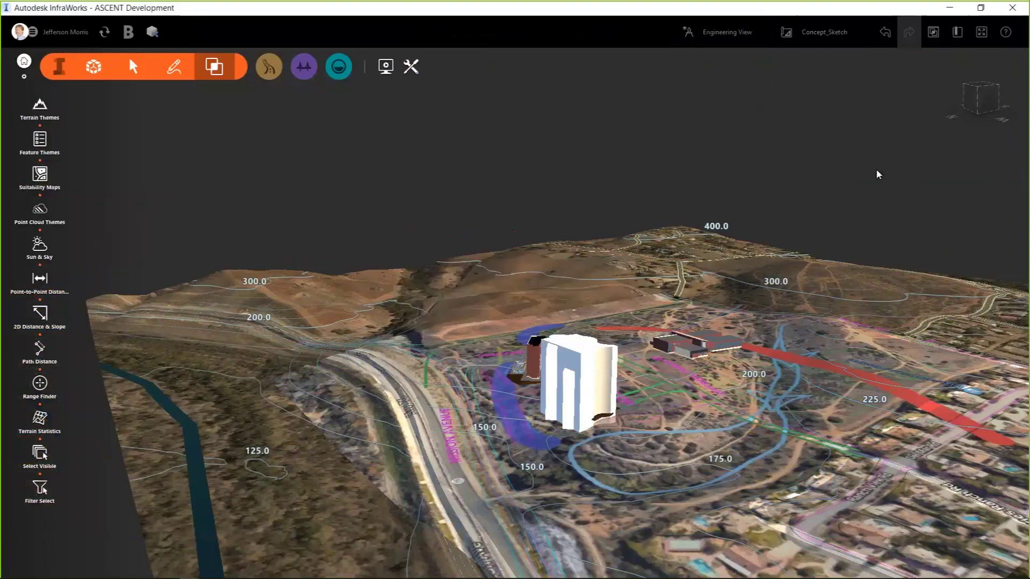
- Hide the Jeffries-test1.tif overlay in the new proposal through the Model Explorer
{"action": "left_click", "coordinate": [934, 32]}
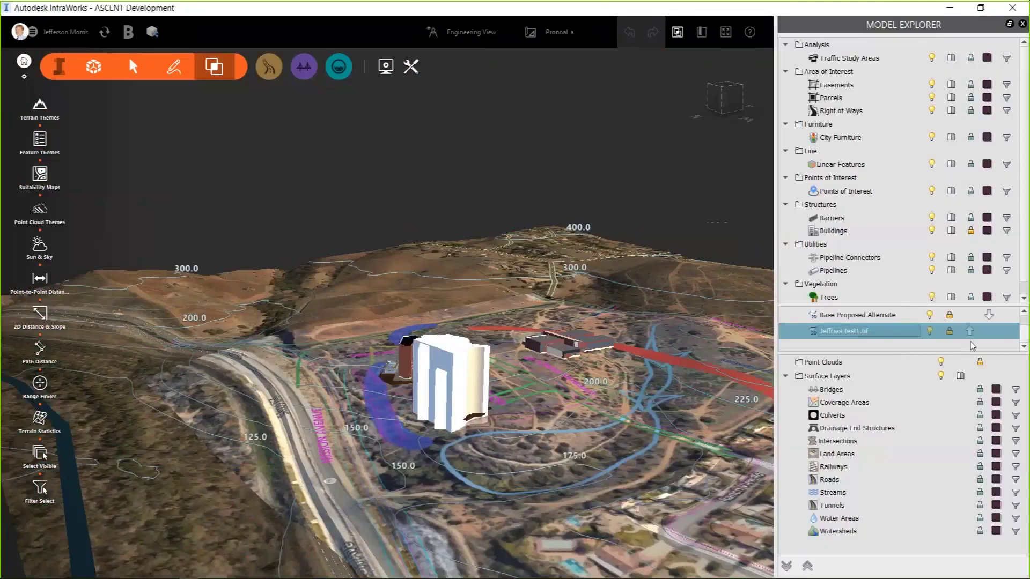
{"action": "left_click", "coordinate": [931, 333]}
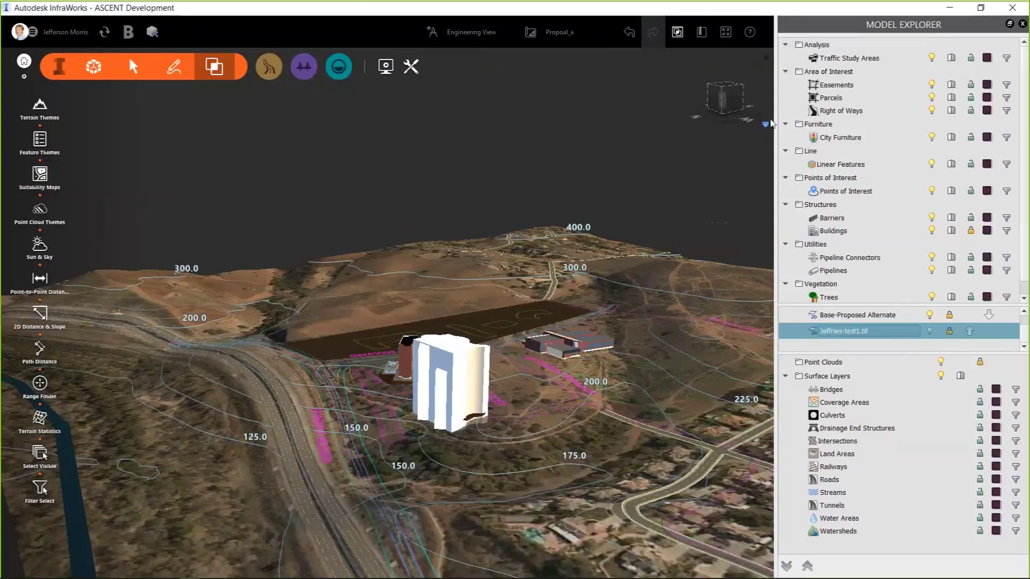
{"action": "left_click", "coordinate": [769, 57]}
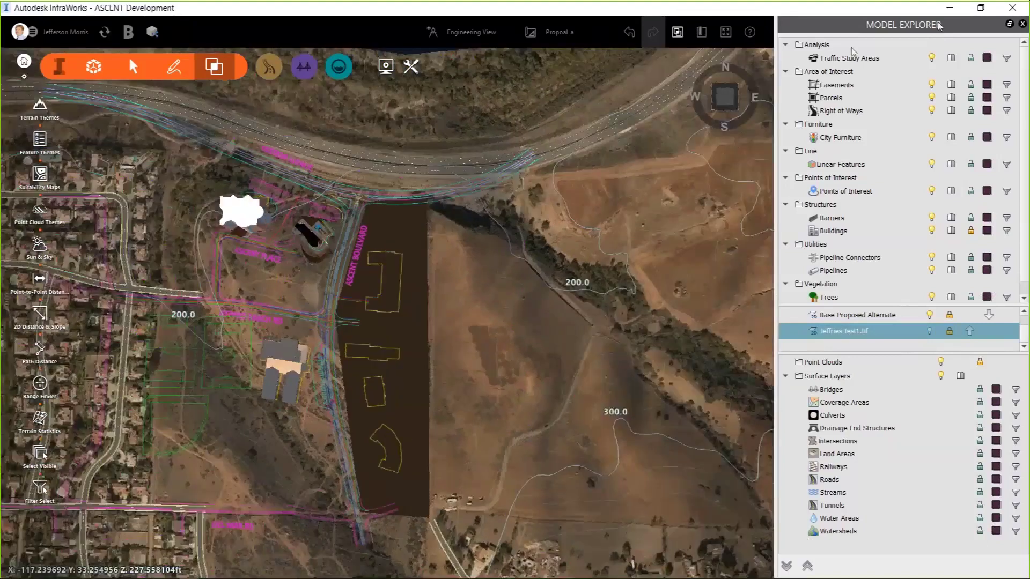
{"action": "left_click", "coordinate": [1022, 24]}
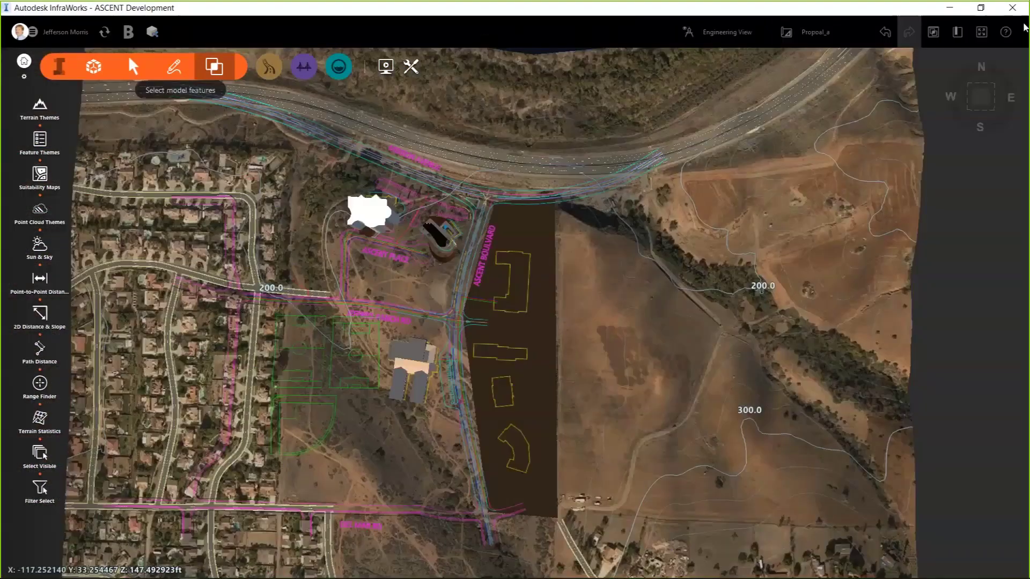
- Draw a Field Grass land area of about 858,500 sq ft around the southern building and sports fields west of Ascent Boulevard
{"action": "left_click", "coordinate": [174, 66]}
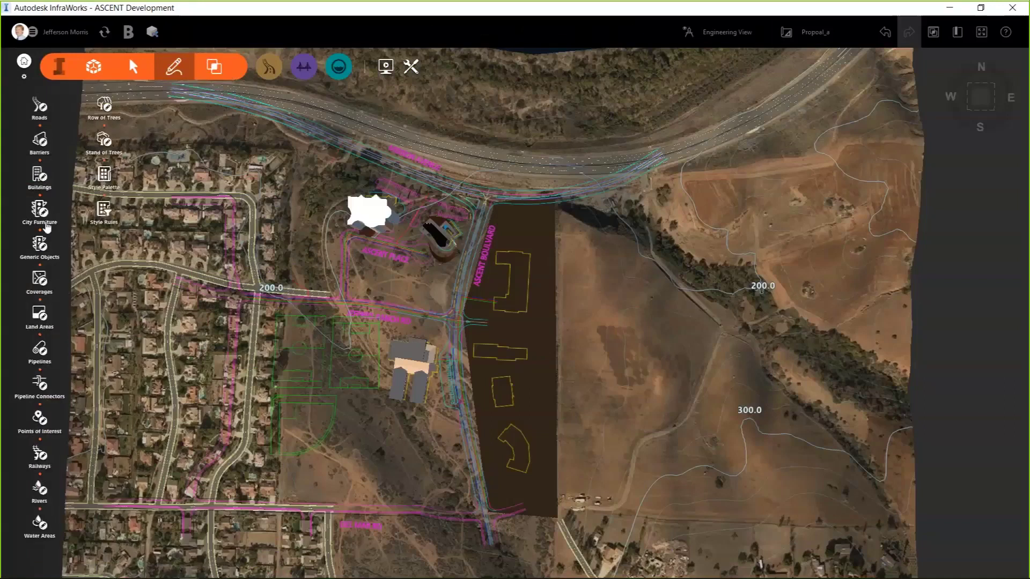
{"action": "left_click", "coordinate": [40, 316]}
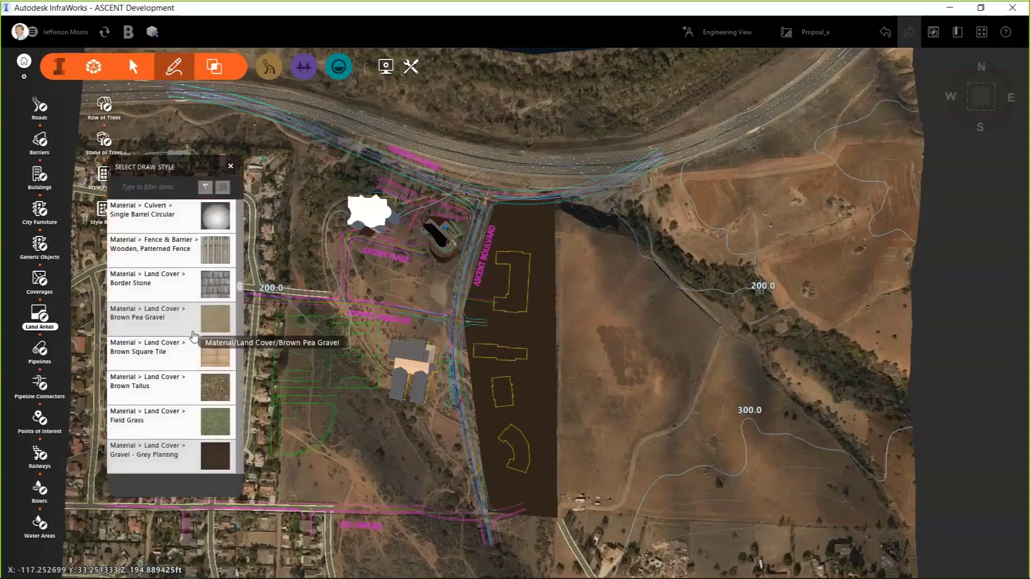
{"action": "left_click", "coordinate": [217, 425]}
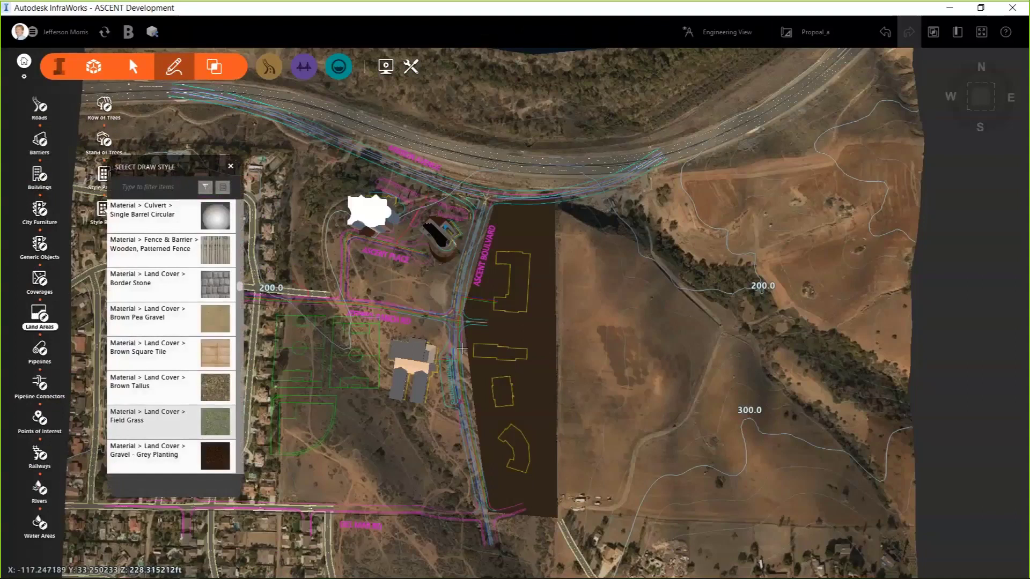
{"action": "left_click", "coordinate": [449, 324]}
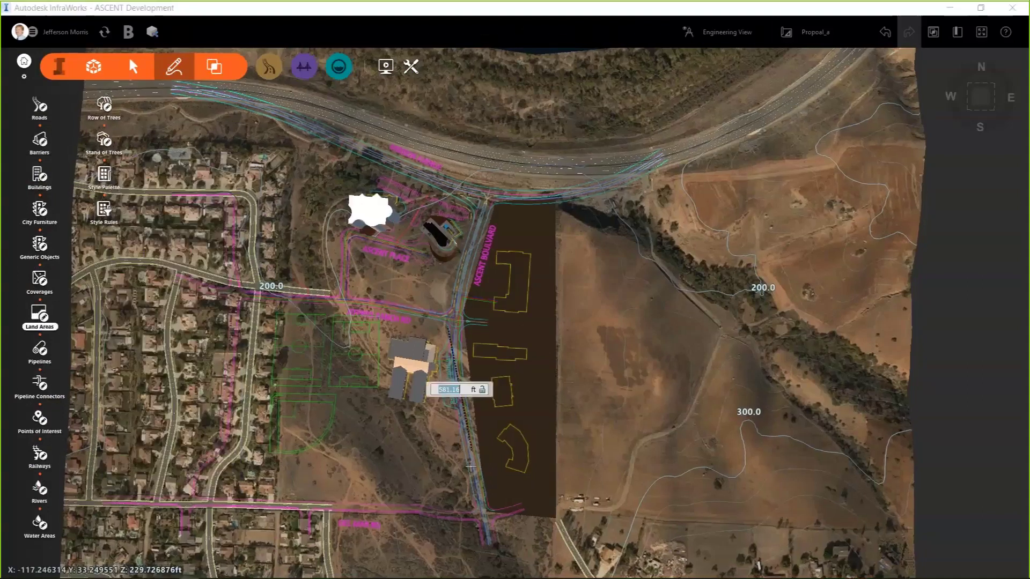
{"action": "left_click", "coordinate": [475, 507]}
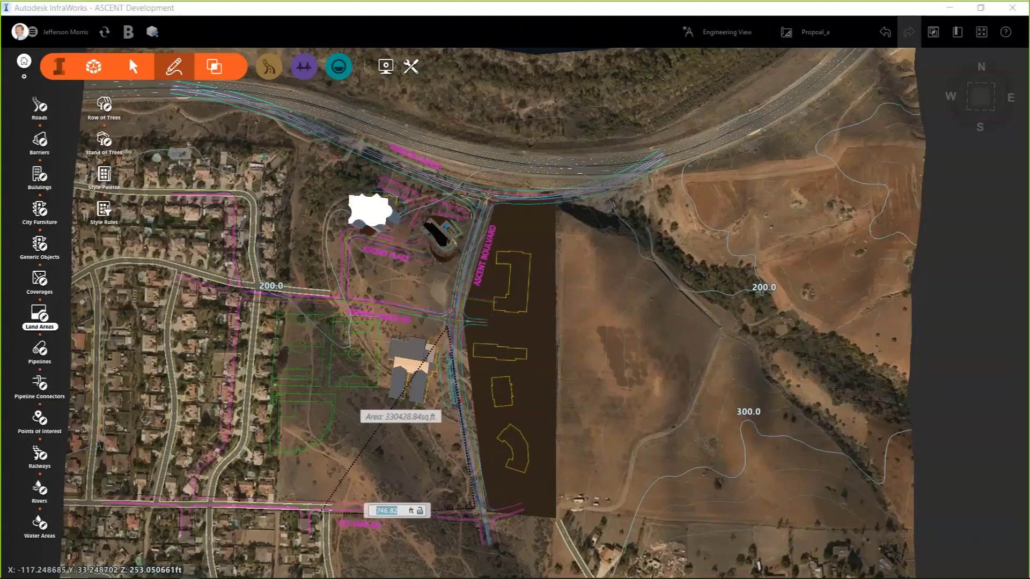
{"action": "left_click", "coordinate": [271, 500]}
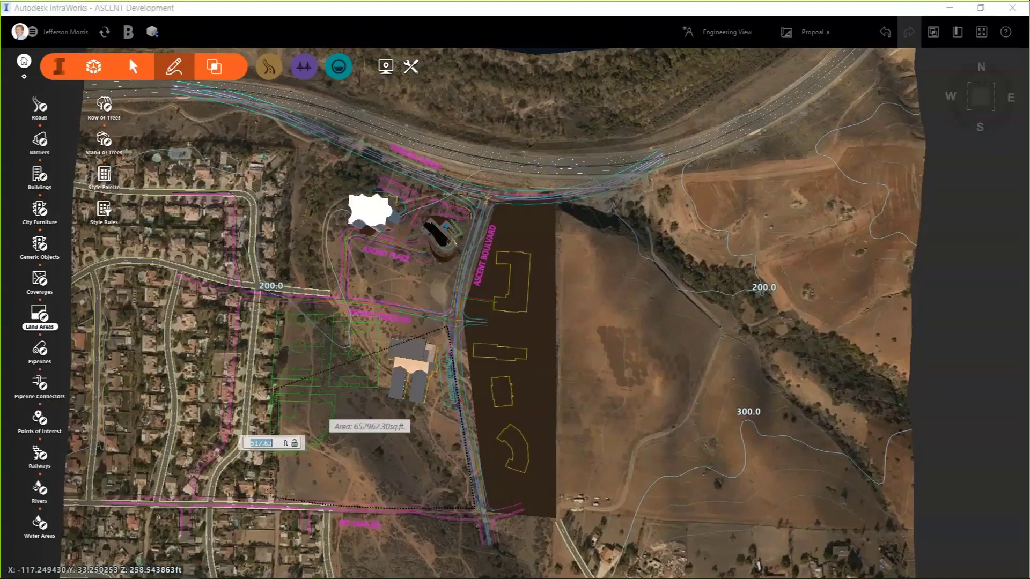
{"action": "left_click", "coordinate": [267, 306]}
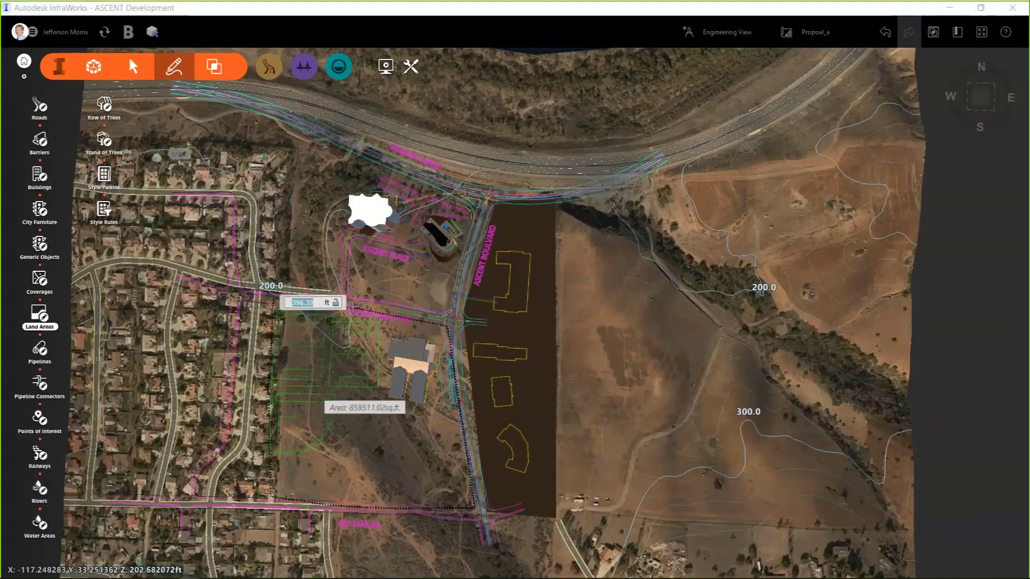
{"action": "double_click", "coordinate": [350, 307]}
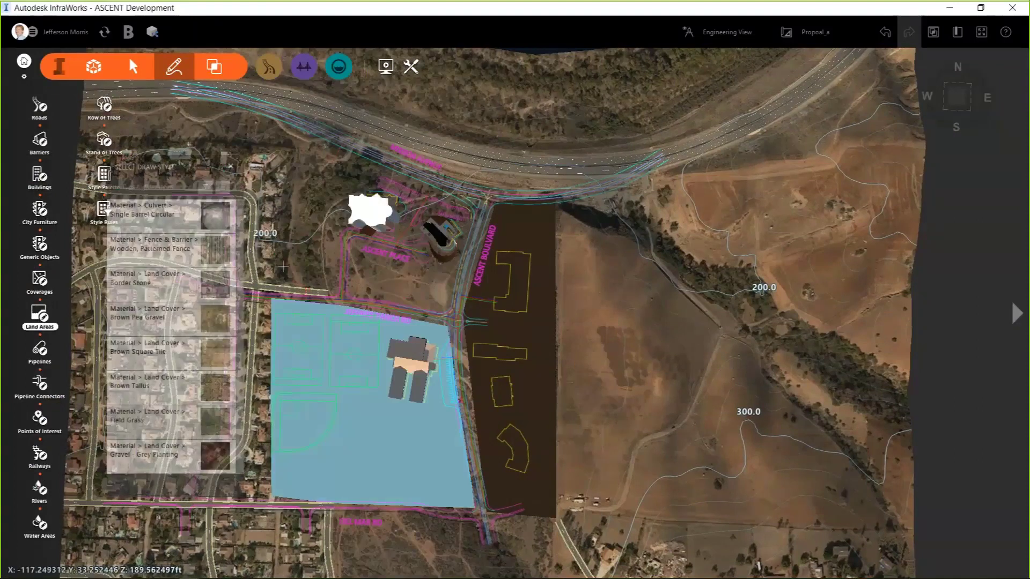
- Draw a second Field Grass land area of about 581,550 sq ft around the two northern buildings, below the highway
{"action": "left_click", "coordinate": [275, 288]}
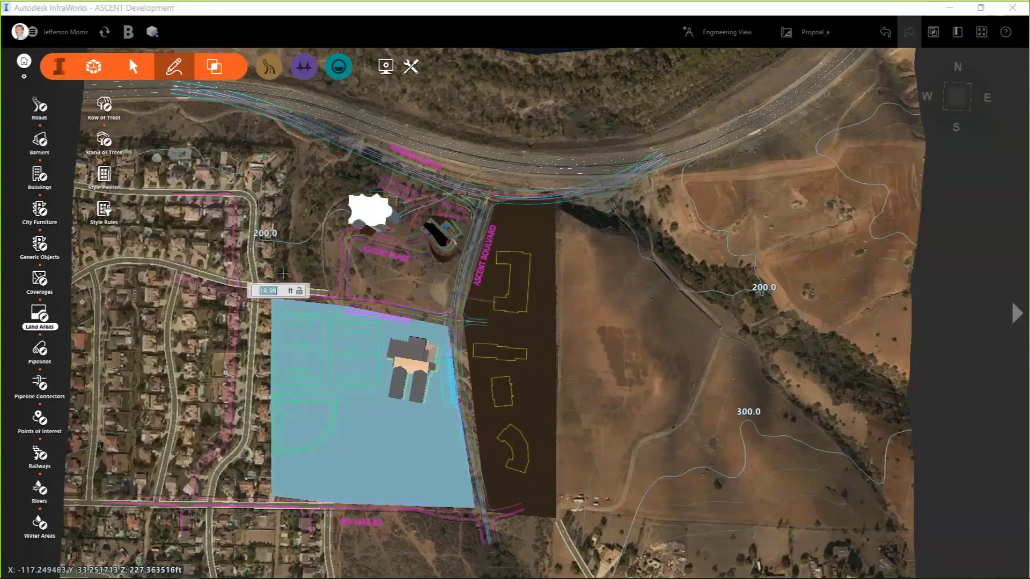
{"action": "left_click", "coordinate": [290, 220]}
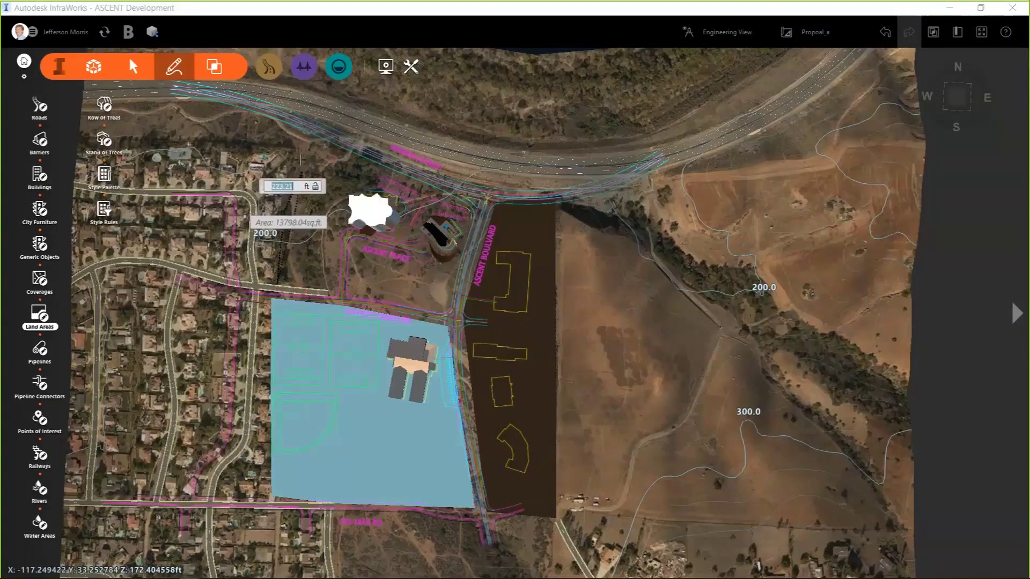
{"action": "left_click", "coordinate": [307, 139]}
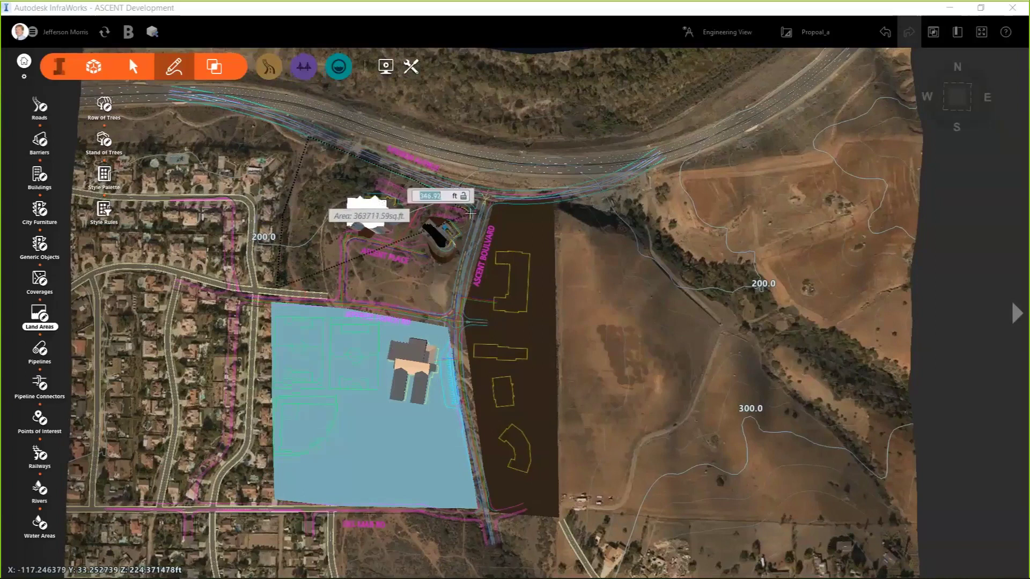
{"action": "left_click", "coordinate": [470, 213]}
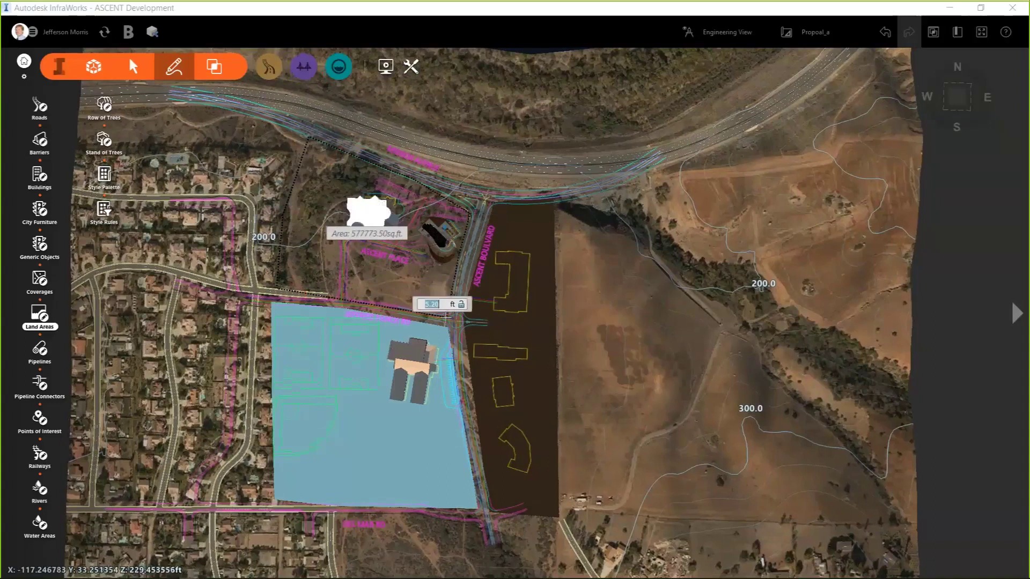
{"action": "left_click", "coordinate": [451, 315]}
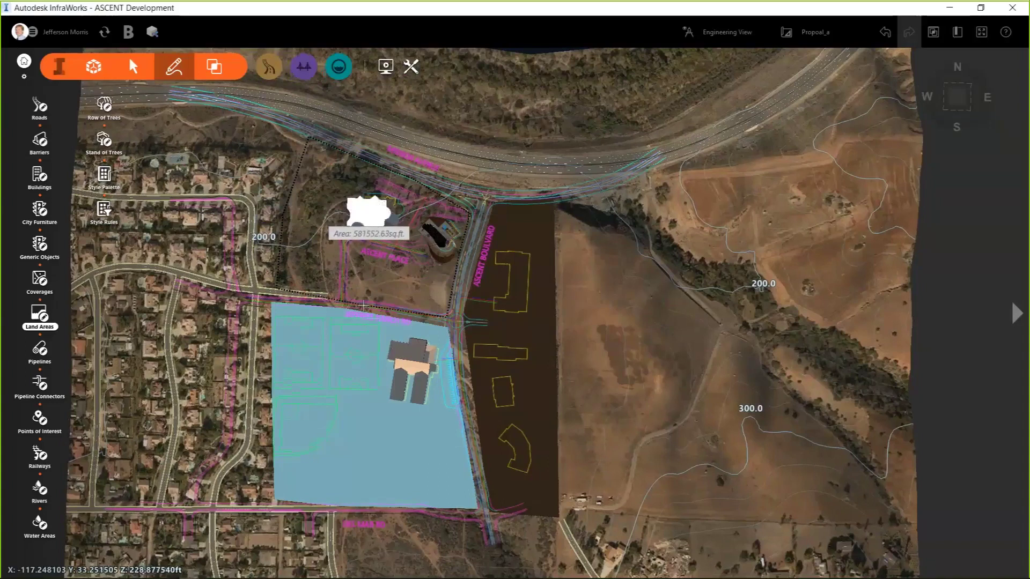
{"action": "double_click", "coordinate": [363, 305]}
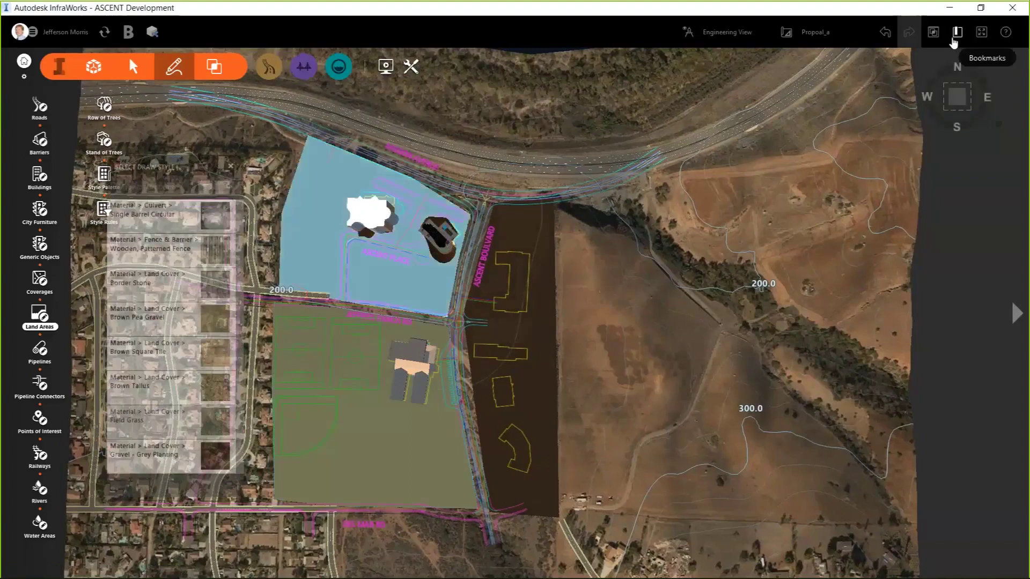
- From the Corner bookmark view, set the northern land area's rule grading to the 2:1 style Grass Cut, Fill (2)
{"action": "left_click", "coordinate": [953, 39]}
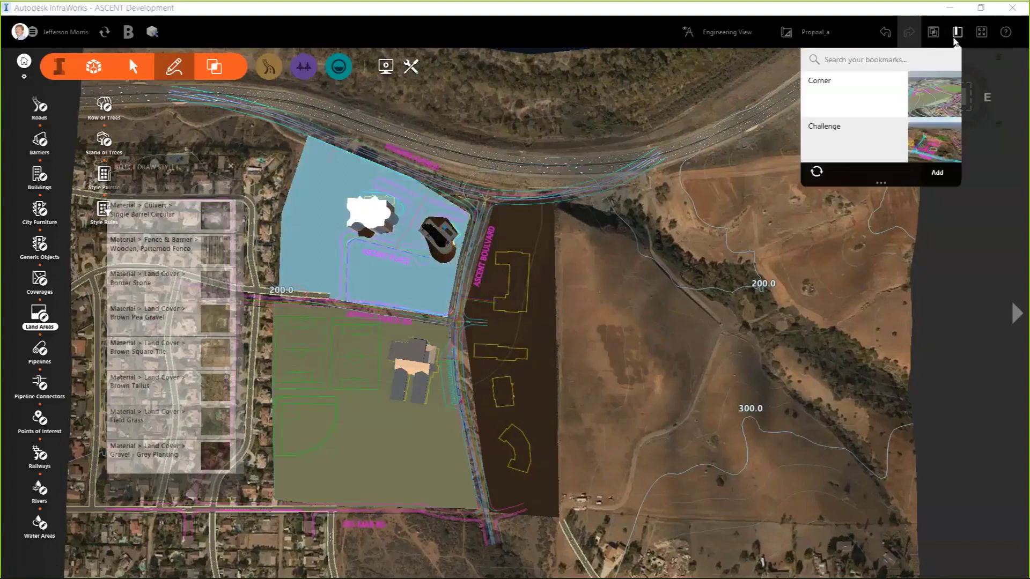
{"action": "left_click", "coordinate": [845, 107]}
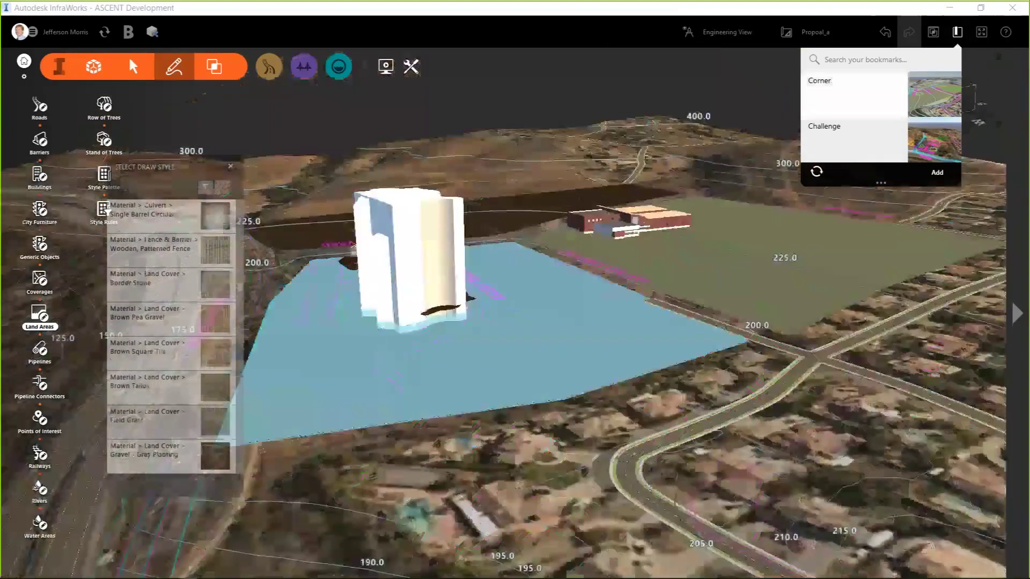
{"action": "left_click", "coordinate": [605, 356]}
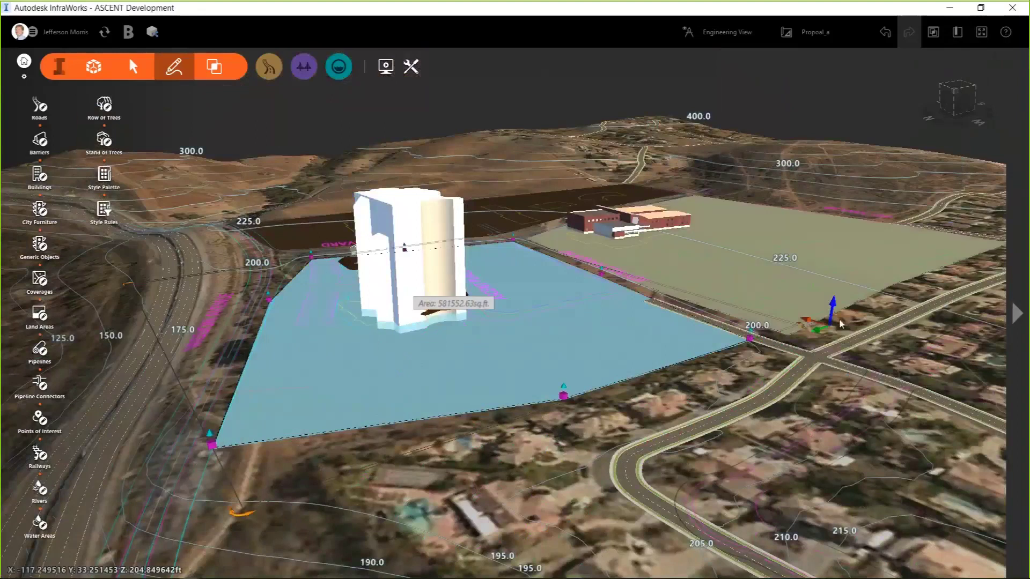
{"action": "left_click", "coordinate": [1018, 313]}
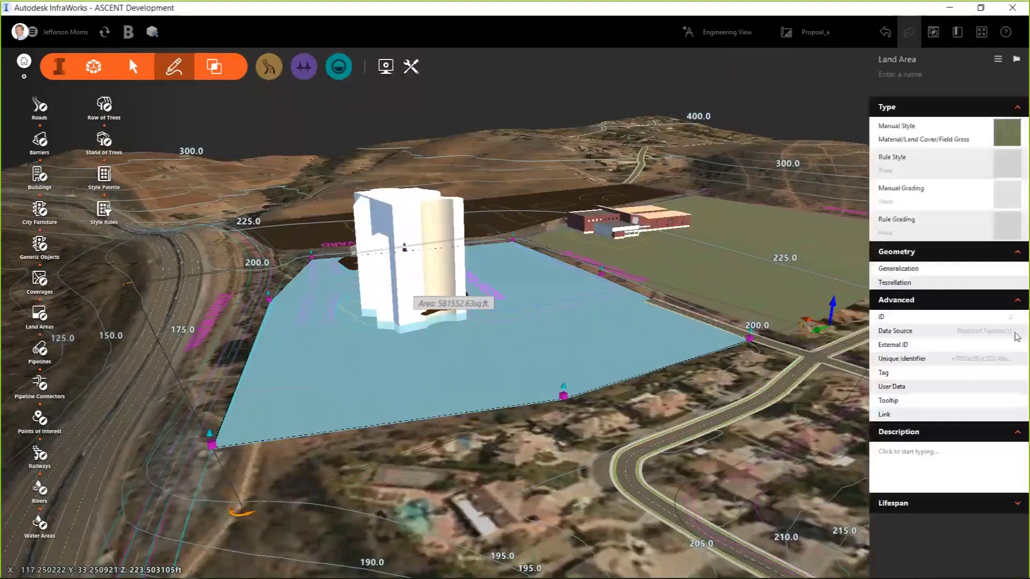
{"action": "left_click", "coordinate": [1014, 231]}
{"action": "left_click", "coordinate": [969, 275]}
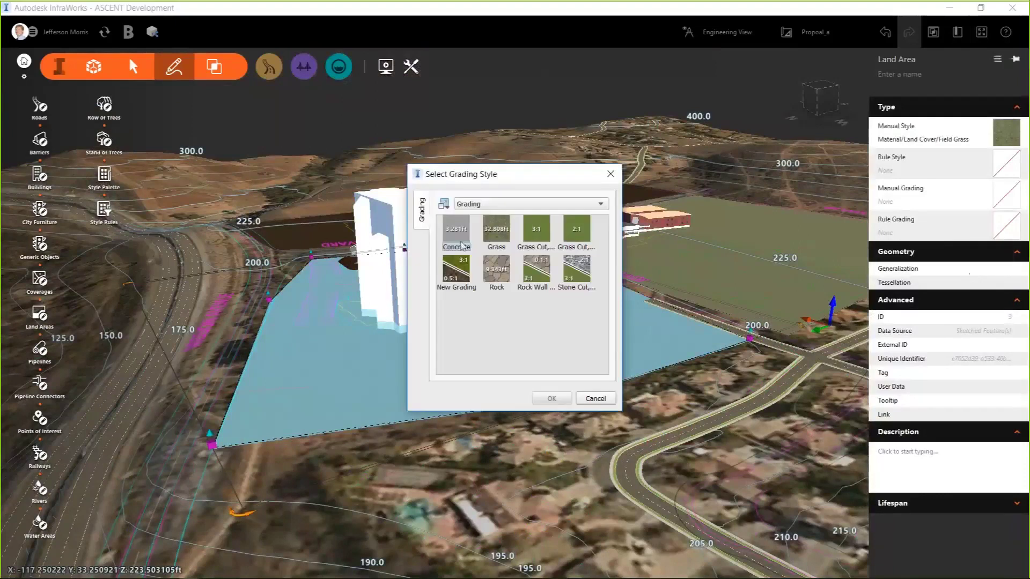
{"action": "left_click", "coordinate": [577, 232]}
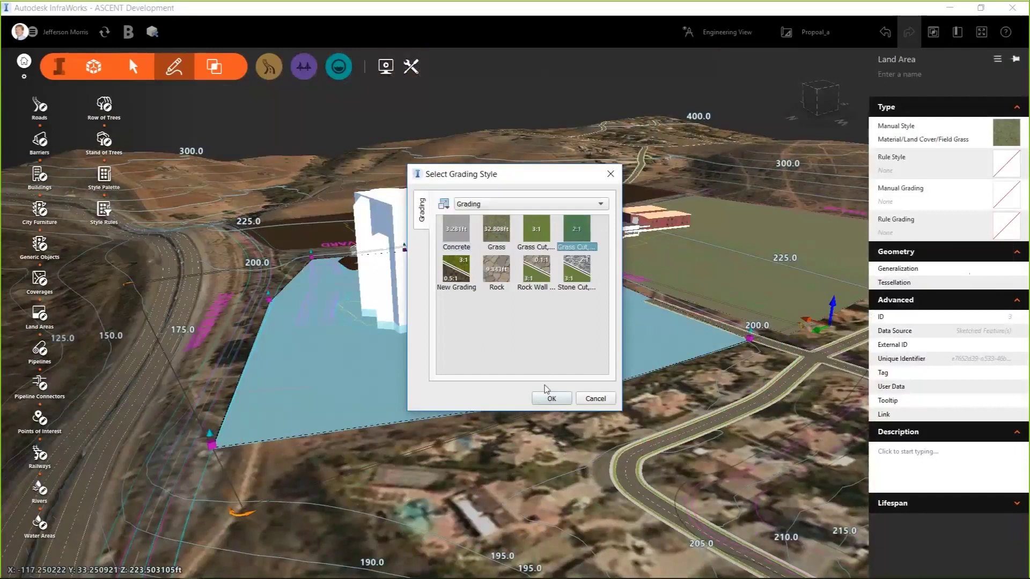
{"action": "left_click", "coordinate": [556, 400]}
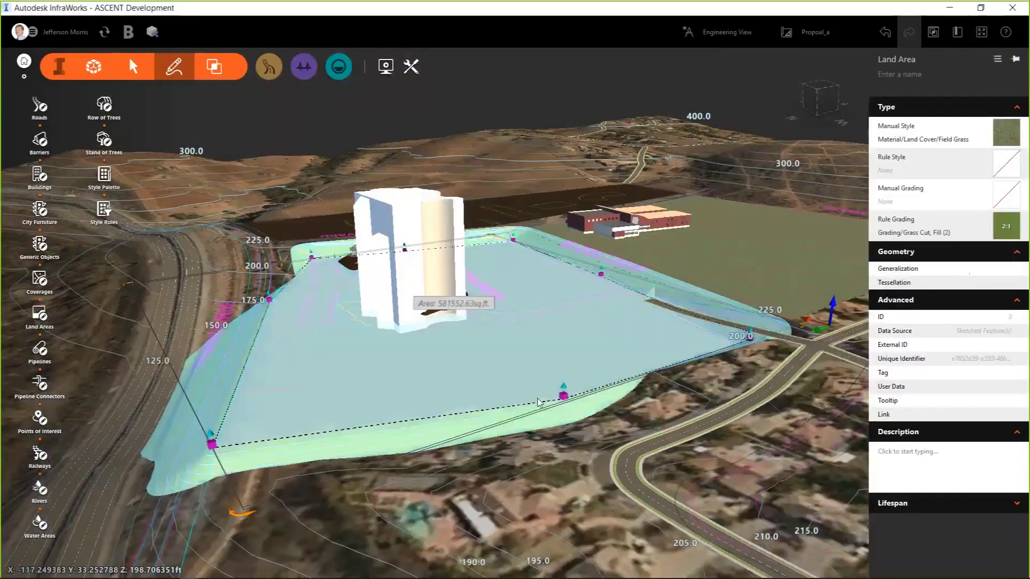
- Raise the middle vertex on the northern land area's residential side to about 214 ft, and lower its adjacent corner vertex near the highway
{"action": "left_click", "coordinate": [564, 384]}
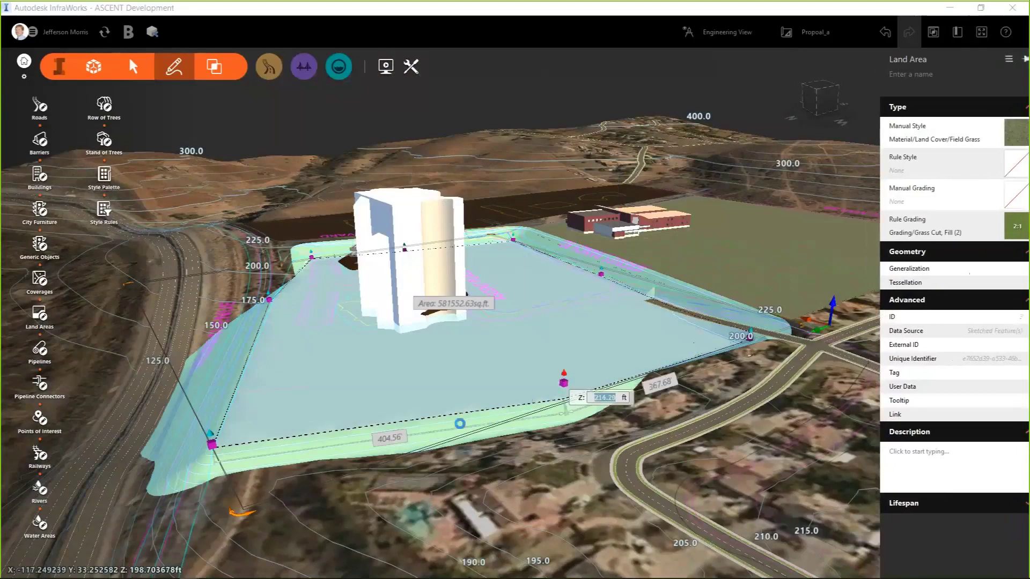
{"action": "left_click", "coordinate": [455, 426]}
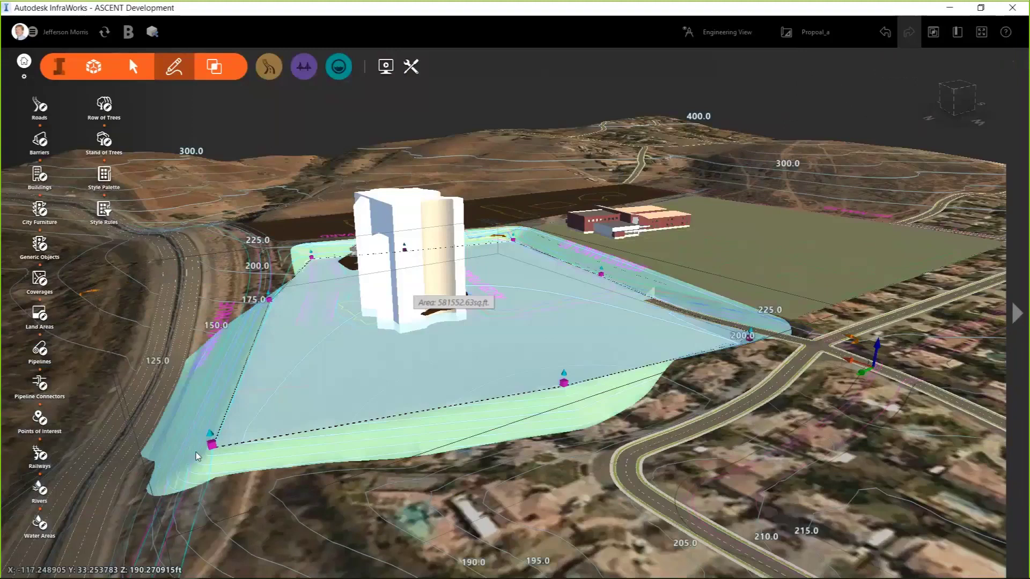
{"action": "left_click", "coordinate": [211, 435]}
{"action": "left_click_drag", "start_coordinate": [210, 435], "coordinate": [214, 452]}
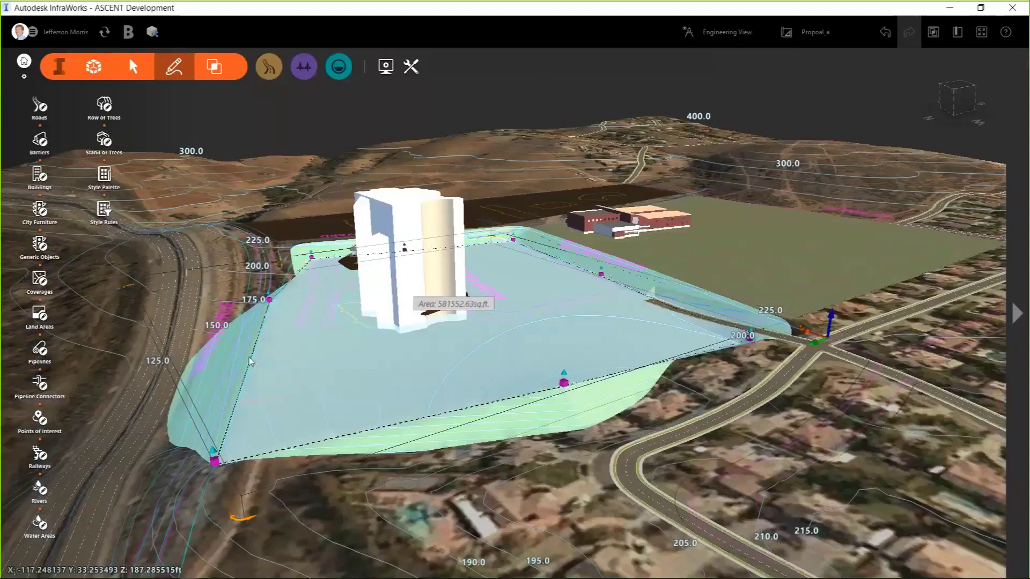
- Add a vertex to the northern land area's highway-side edge between the two existing vertices, and lower it slightly
{"action": "right_click", "coordinate": [252, 361]}
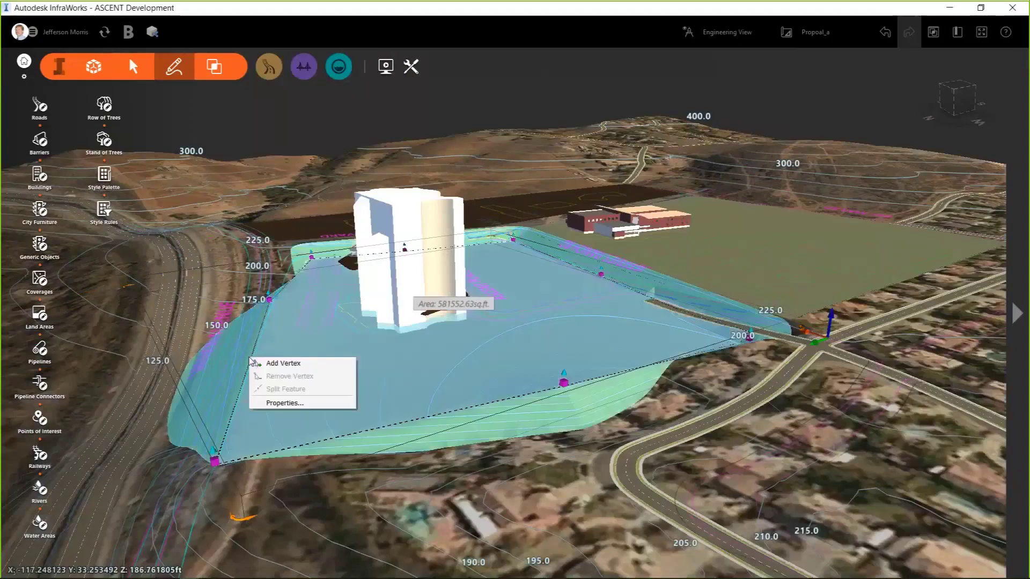
{"action": "left_click", "coordinate": [281, 365]}
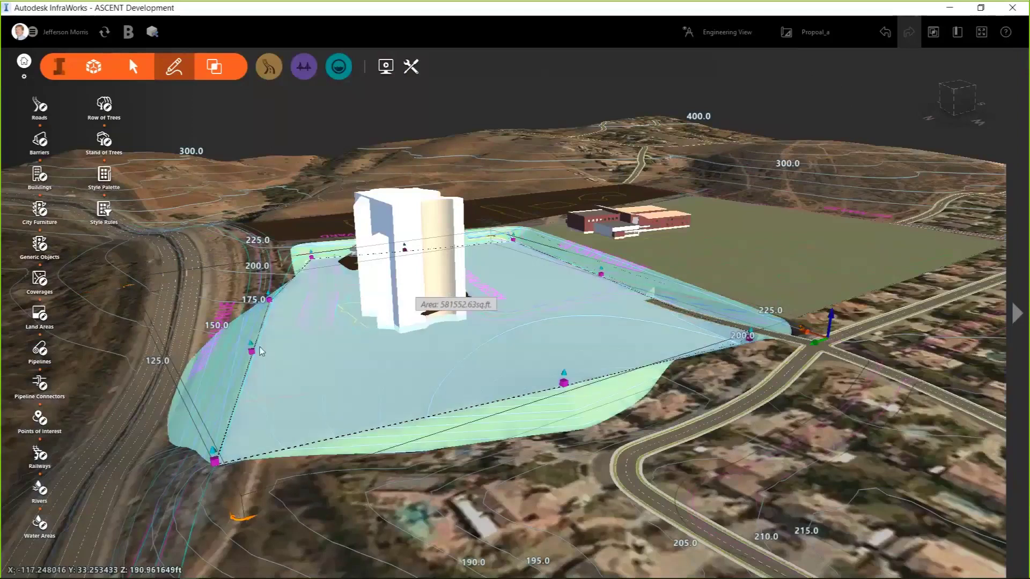
{"action": "left_click_drag", "start_coordinate": [254, 349], "coordinate": [261, 357]}
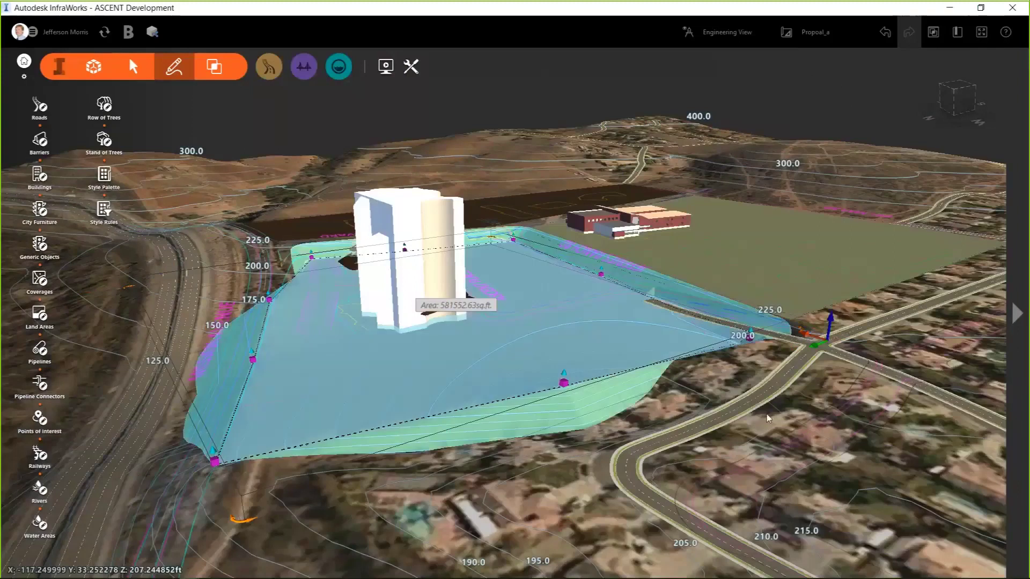
- Apply a green grass rule-grading style to the southern Field Grass land area around the building and sports fields
{"action": "left_click_drag", "start_coordinate": [768, 419], "coordinate": [503, 344]}
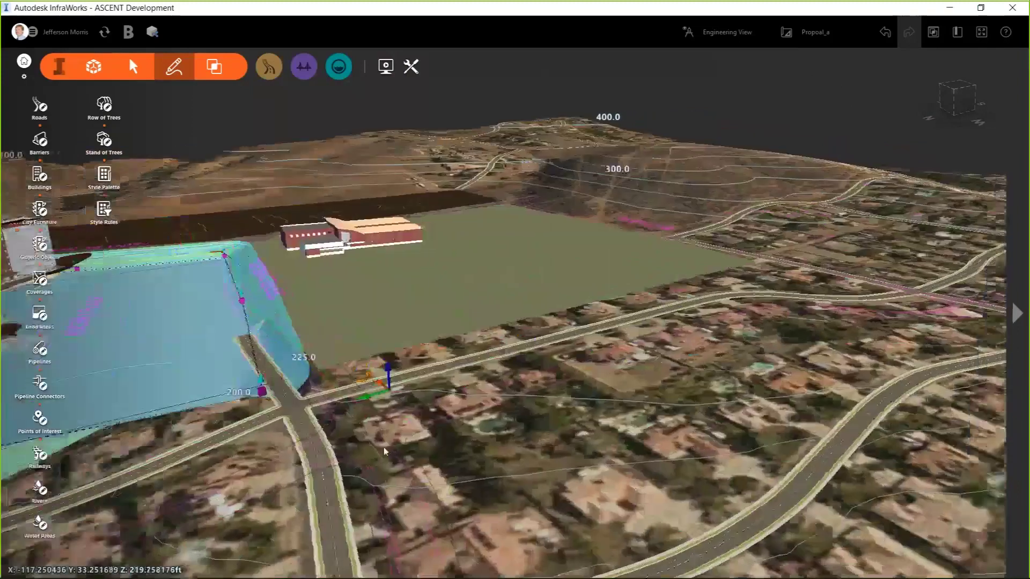
{"action": "left_click", "coordinate": [507, 312]}
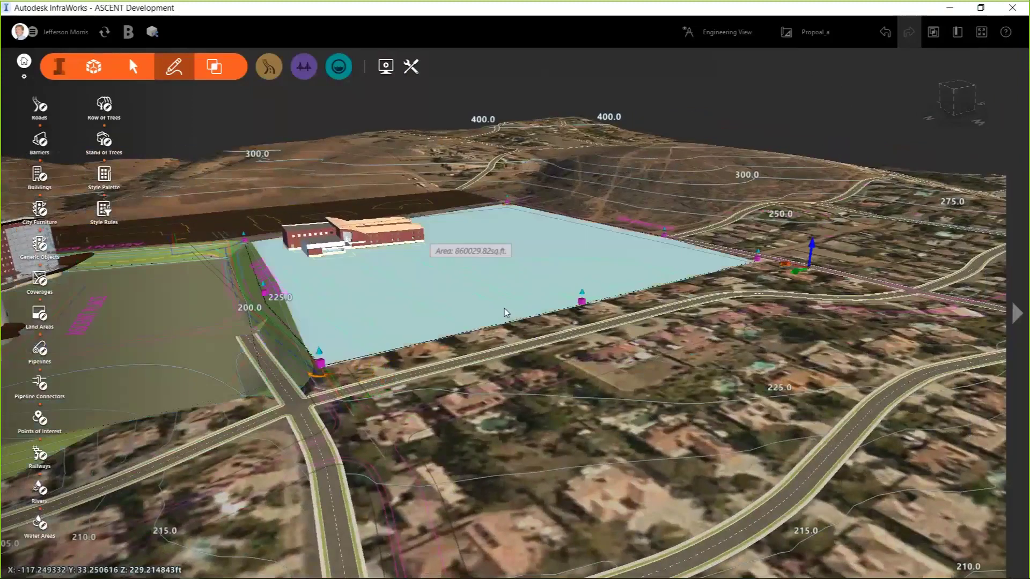
{"action": "left_click", "coordinate": [1018, 314]}
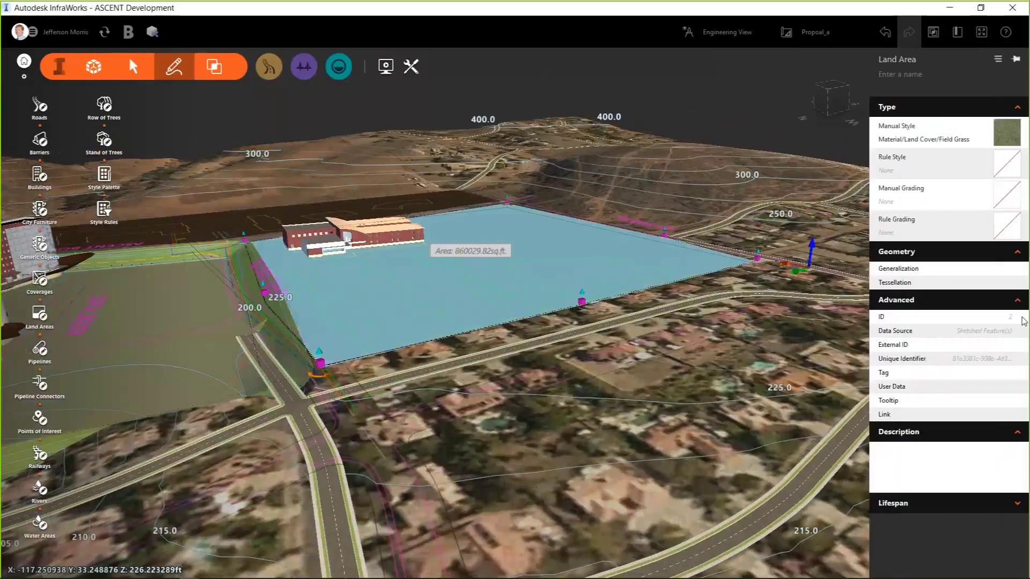
{"action": "left_click", "coordinate": [1005, 232]}
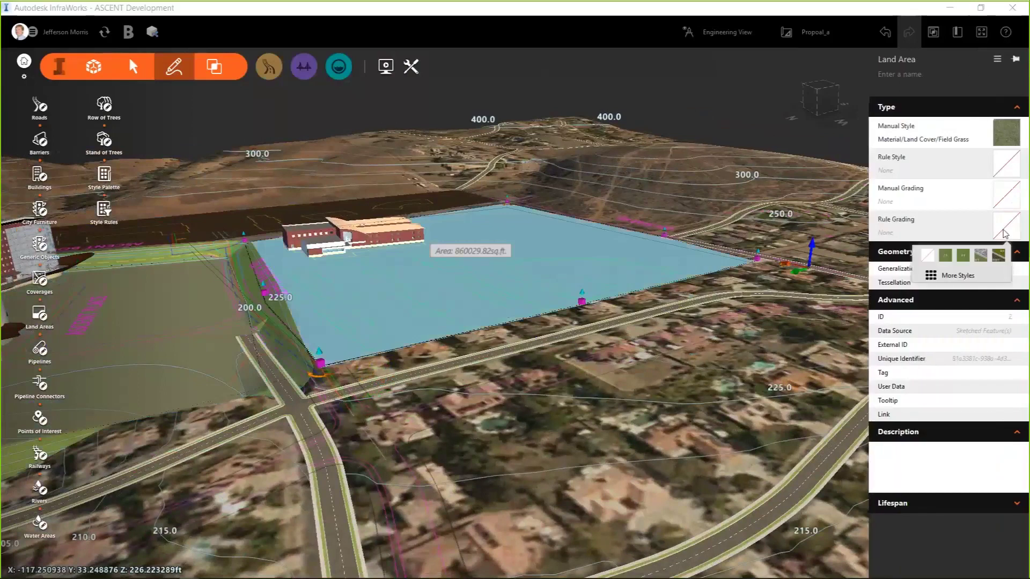
{"action": "left_click", "coordinate": [947, 263]}
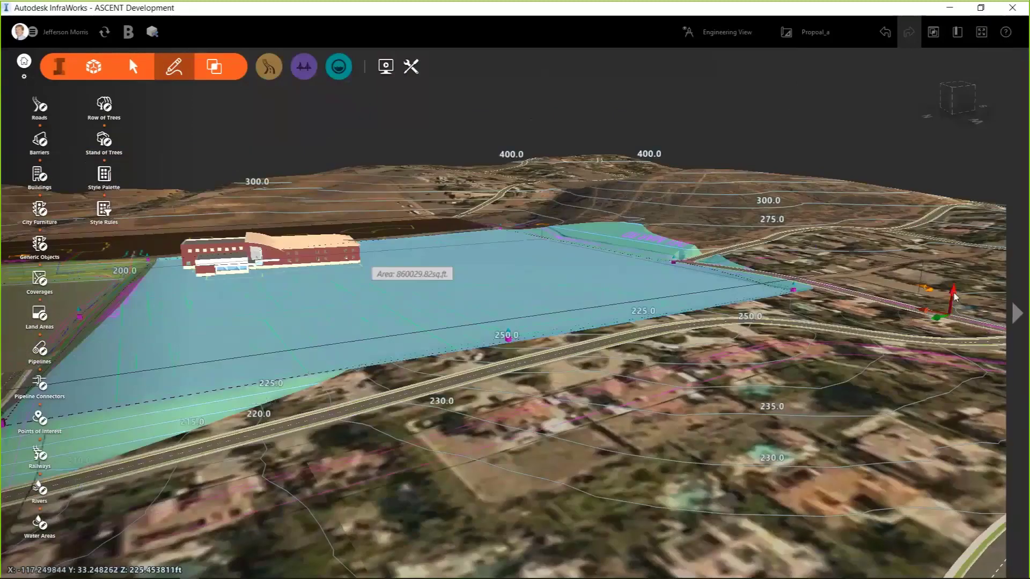
- Lower the whole southern land area slightly, and adjust the height of its southwest corner vertex beside the residential road
{"action": "left_click_drag", "start_coordinate": [955, 298], "coordinate": [952, 304]}
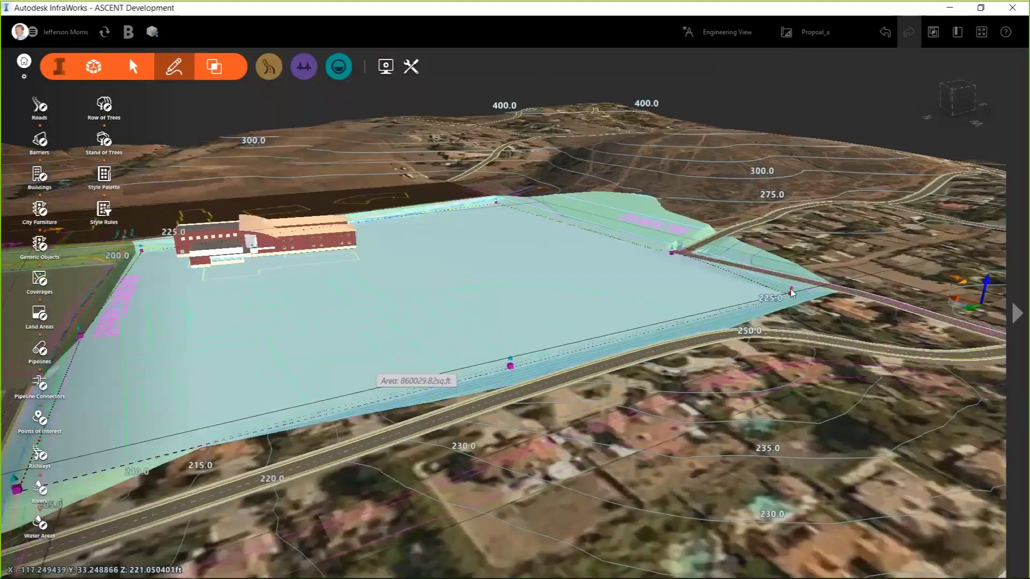
{"action": "left_click", "coordinate": [792, 291]}
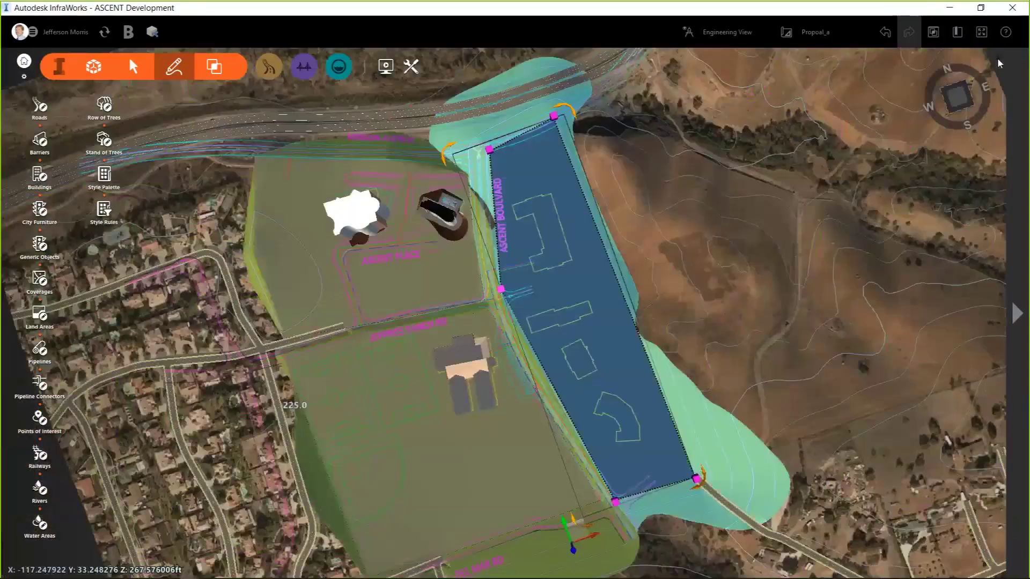
- From the top view, run Terrain Statistics on a polygon enclosing the graded land areas and the hillside east of them
{"action": "left_click", "coordinate": [953, 97]}
{"action": "left_click", "coordinate": [214, 67]}
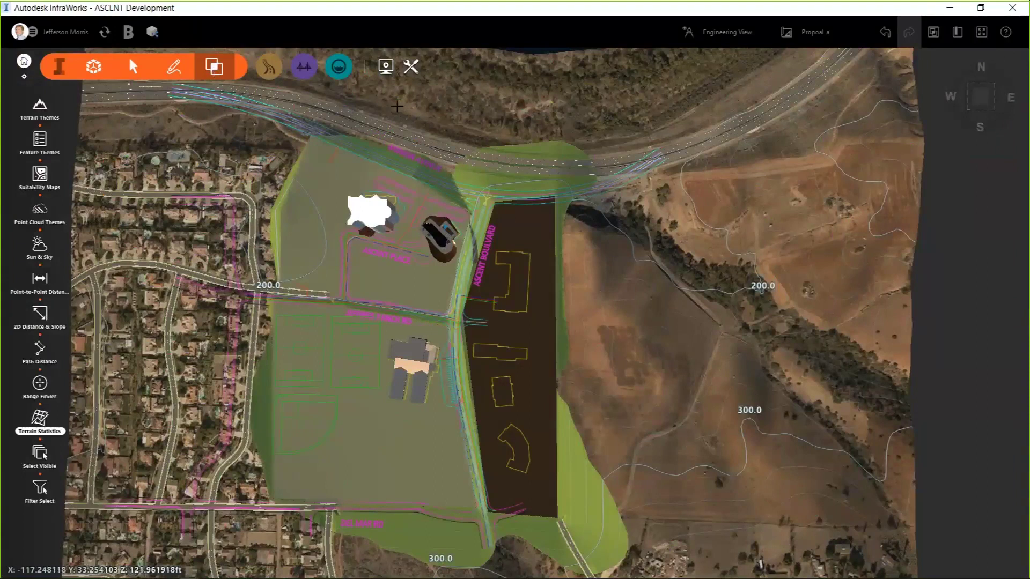
{"action": "left_click", "coordinate": [273, 83]}
{"action": "left_click", "coordinate": [220, 357]}
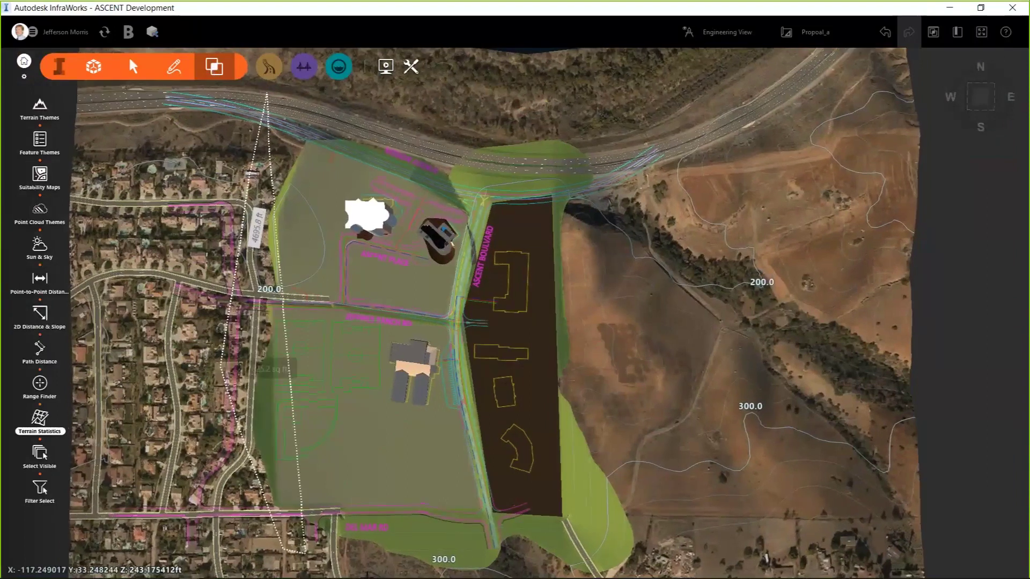
{"action": "left_click", "coordinate": [275, 545]}
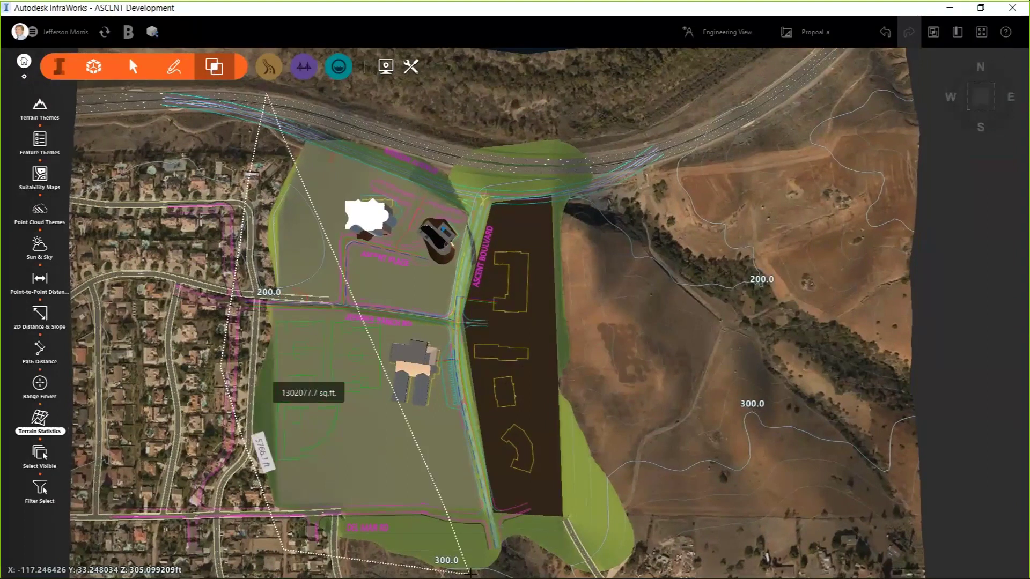
{"action": "left_click", "coordinate": [472, 574]}
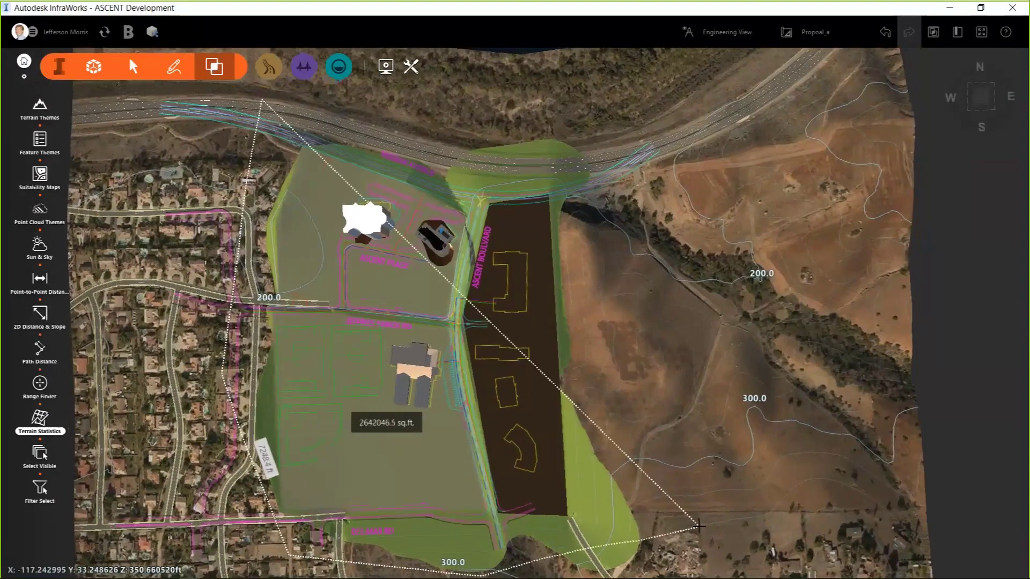
{"action": "left_click", "coordinate": [698, 527]}
{"action": "double_click", "coordinate": [632, 118]}
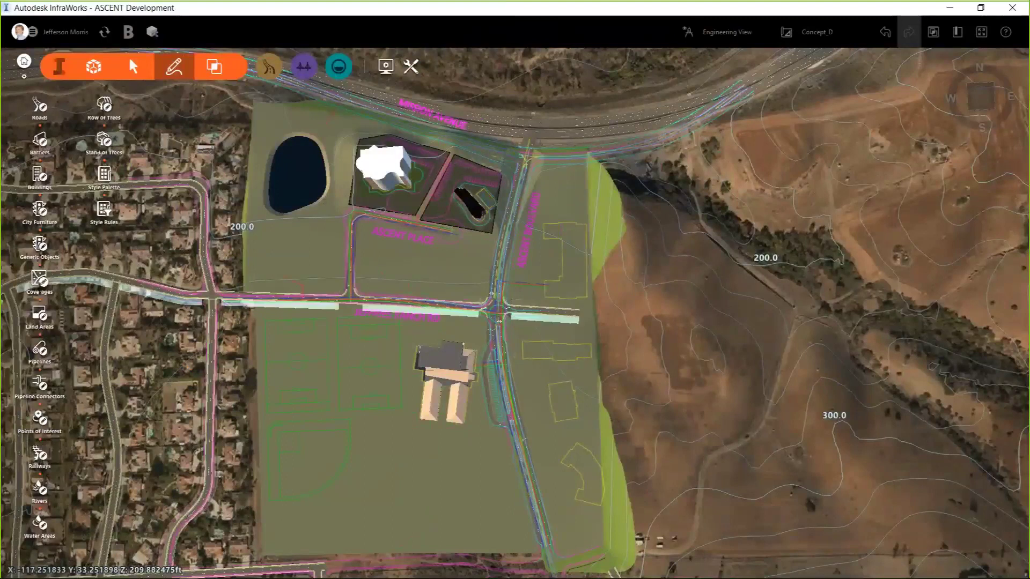
- Draw a Restricted Area - No Fill coverage of about 145,450 sq ft around the southern building in the Concept_D proposal
{"action": "left_click", "coordinate": [39, 279]}
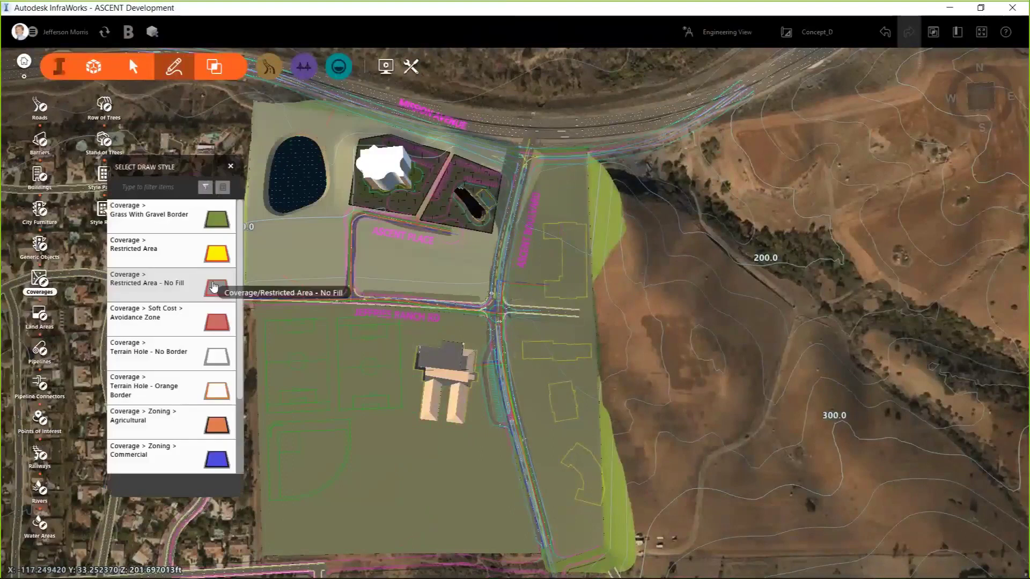
{"action": "left_click", "coordinate": [214, 284]}
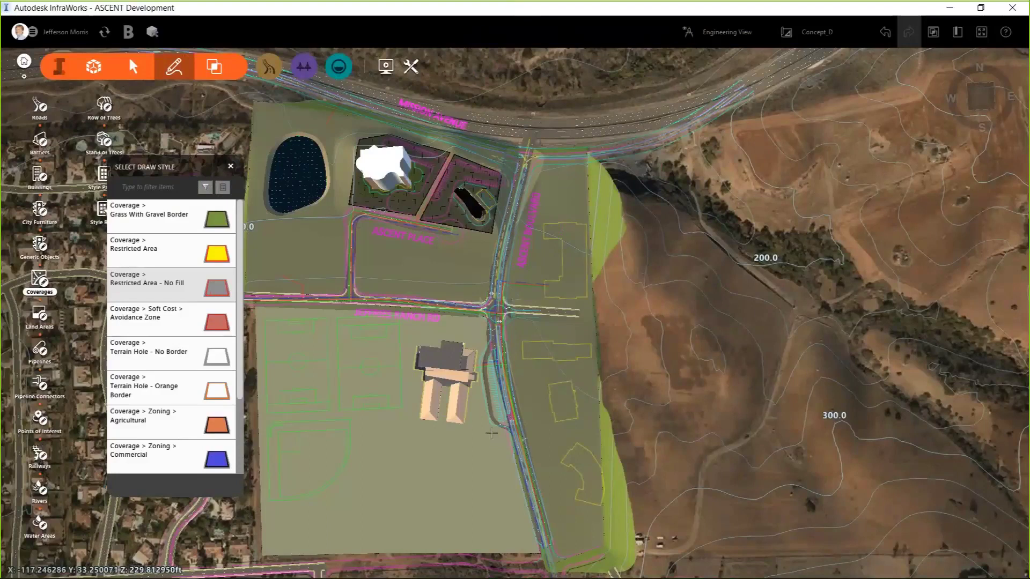
{"action": "left_click", "coordinate": [483, 429]}
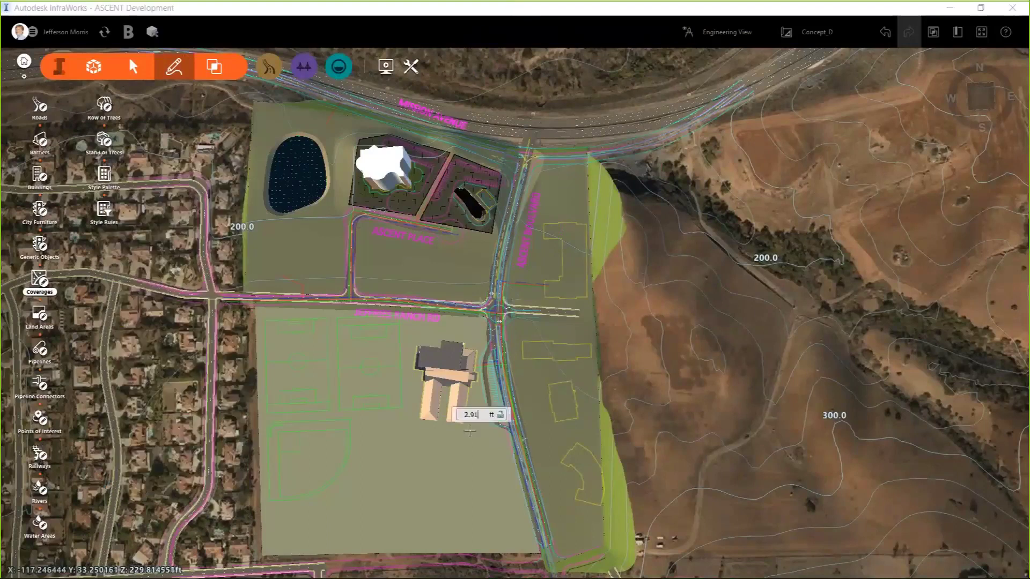
{"action": "left_click", "coordinate": [397, 431]}
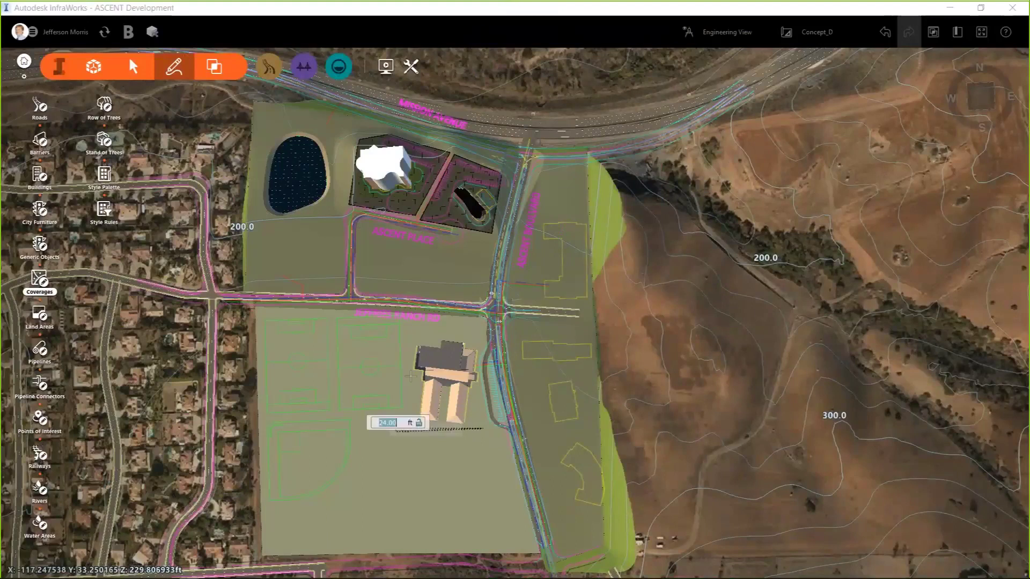
{"action": "left_click", "coordinate": [402, 318]}
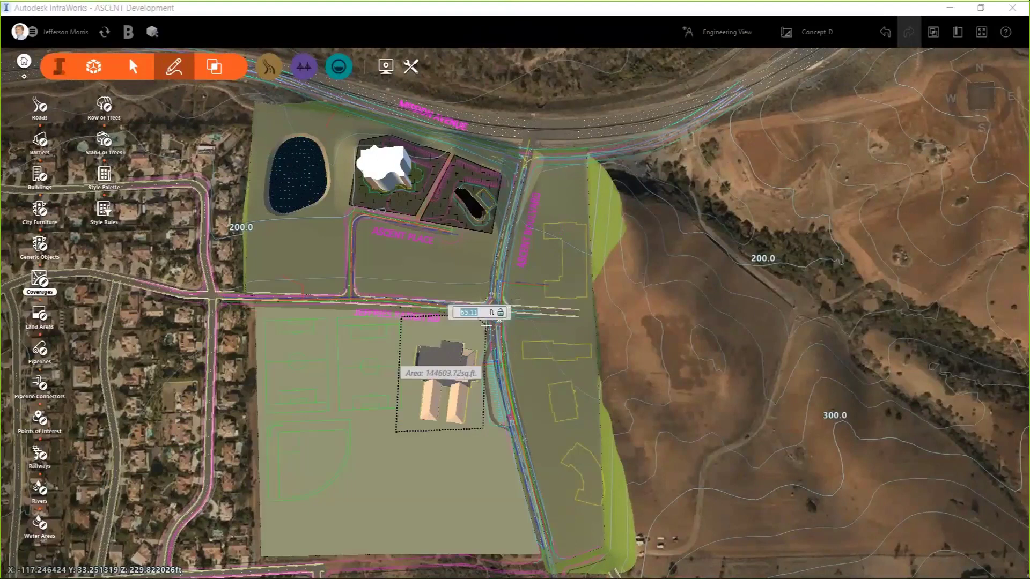
{"action": "left_click", "coordinate": [486, 317]}
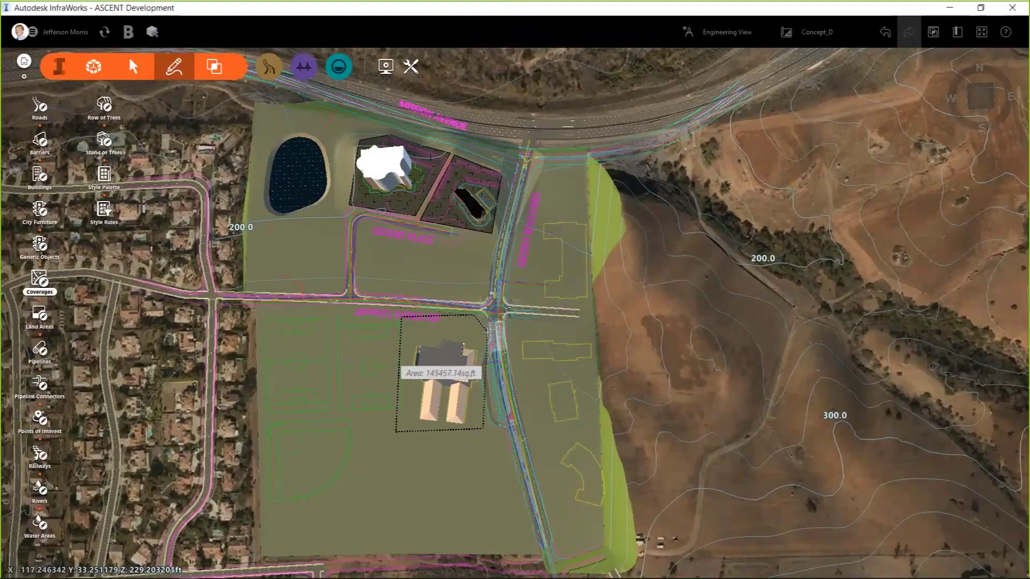
{"action": "double_click", "coordinate": [488, 332]}
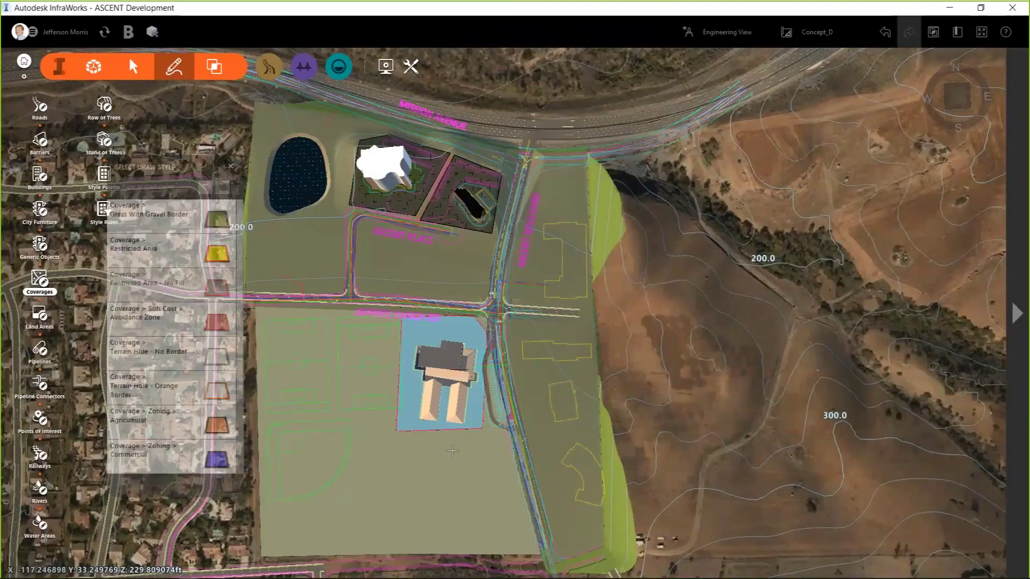
- Shape the terrain with the coverage around the southern building, and lower its elevation to about 225 ft
{"action": "scroll", "coordinate": [449, 462], "scroll_direction": "up", "scroll_amount": 3}
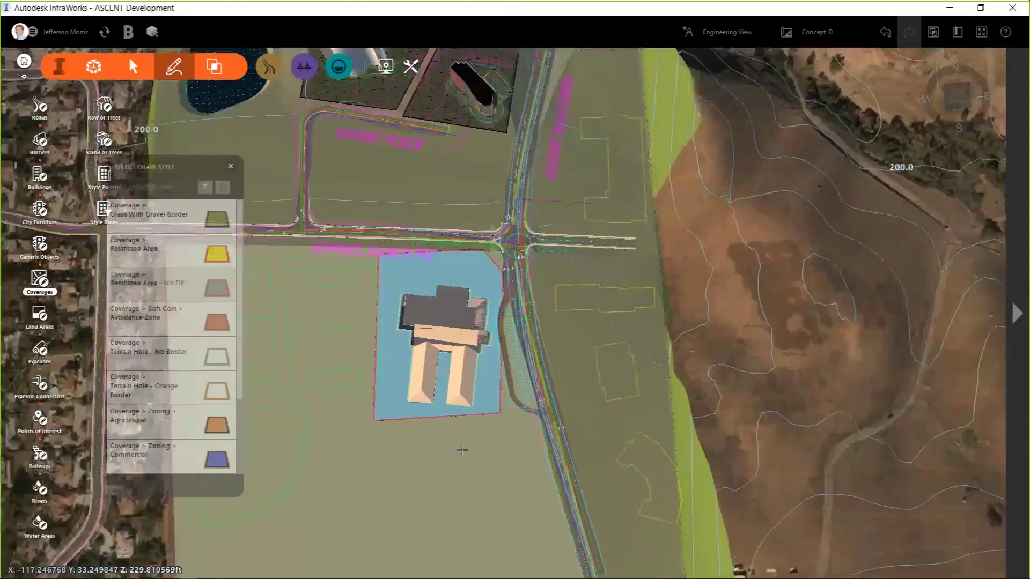
{"action": "left_click_drag", "start_coordinate": [462, 450], "coordinate": [565, 358], "text": "shift"}
{"action": "scroll", "coordinate": [534, 408], "scroll_direction": "up", "scroll_amount": 5}
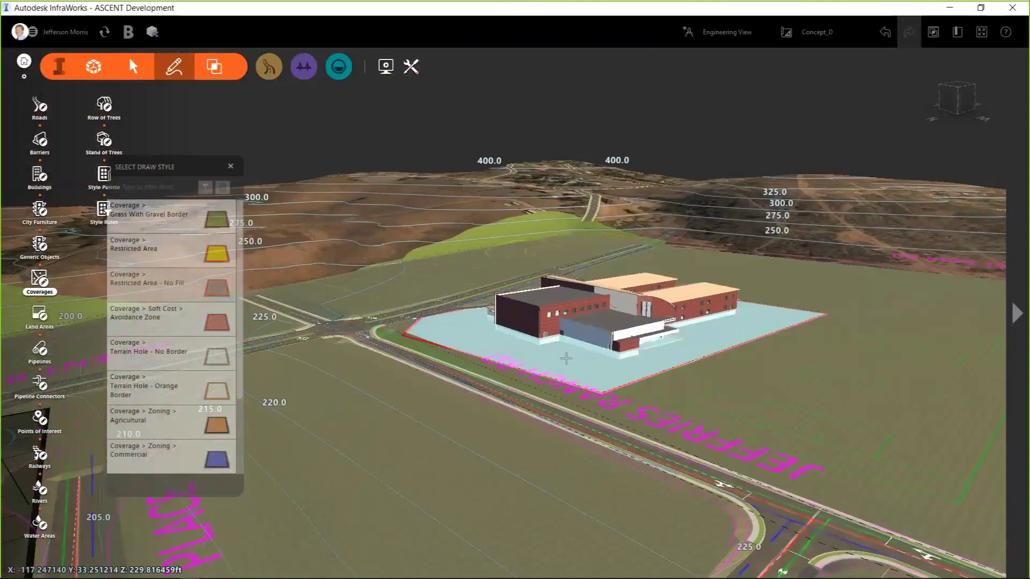
{"action": "left_click", "coordinate": [567, 359]}
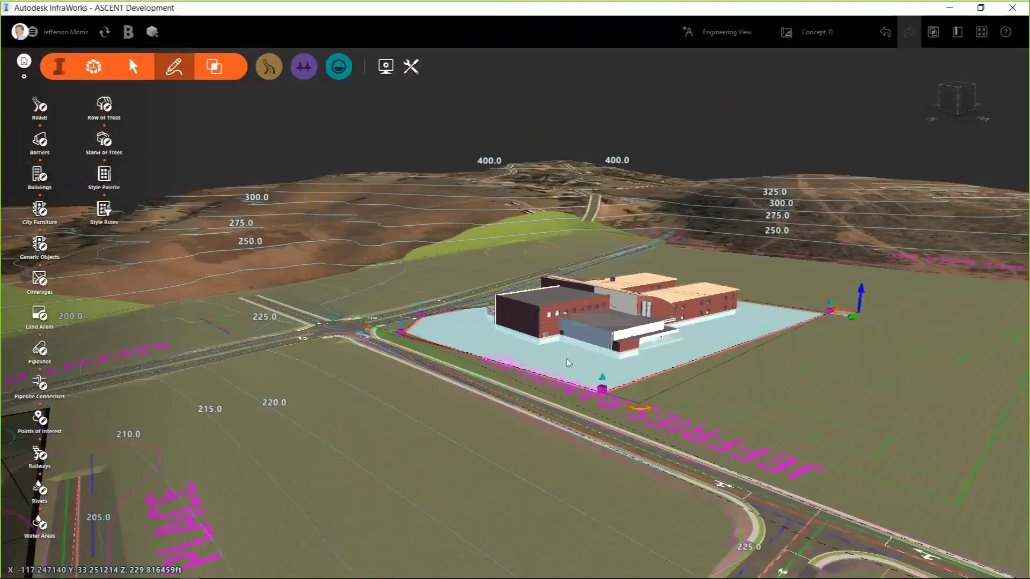
{"action": "right_click", "coordinate": [566, 359]}
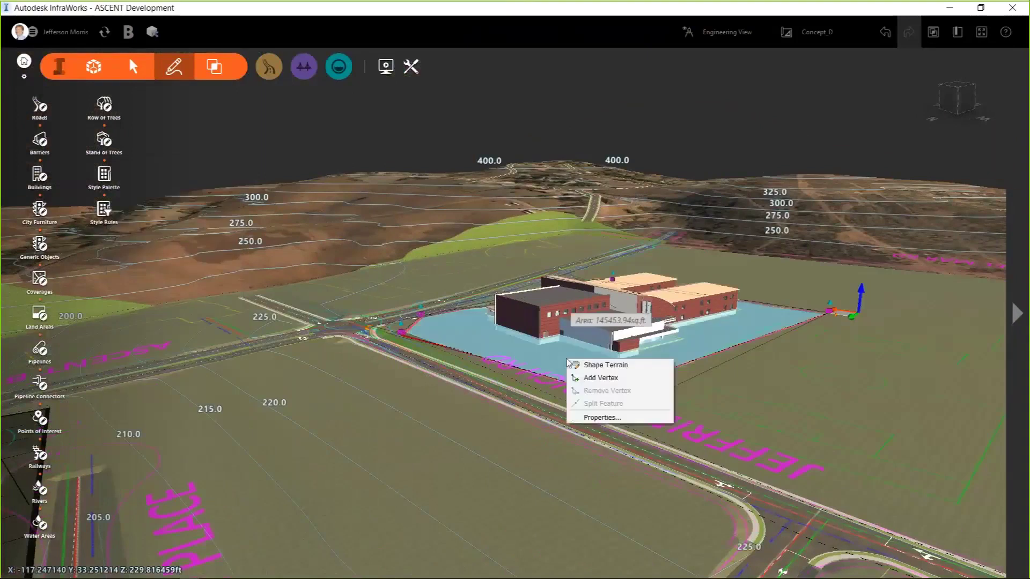
{"action": "left_click", "coordinate": [594, 366]}
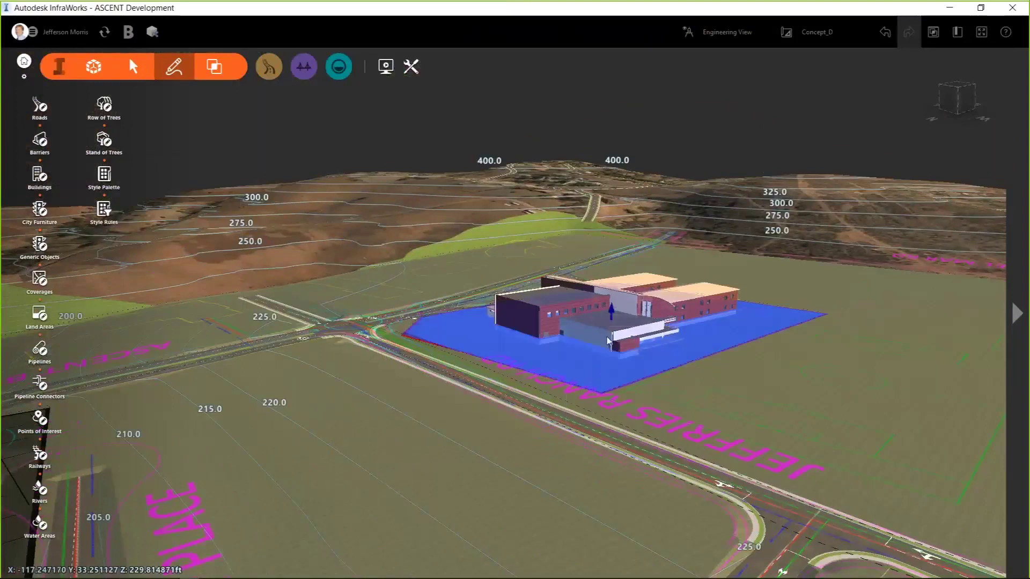
{"action": "mouse_move", "coordinate": [612, 309]}
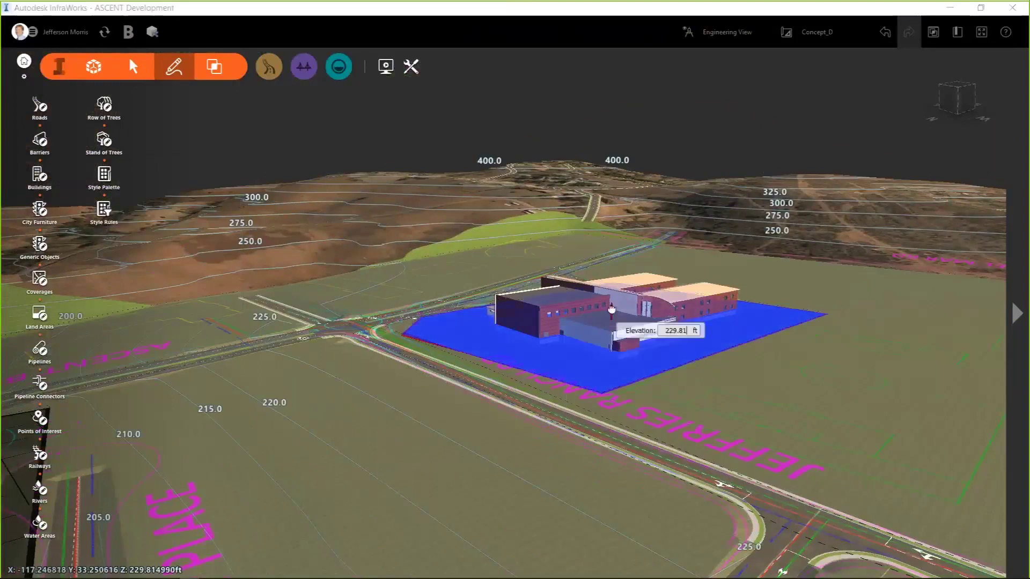
{"action": "left_click_drag", "start_coordinate": [612, 309], "coordinate": [614, 313]}
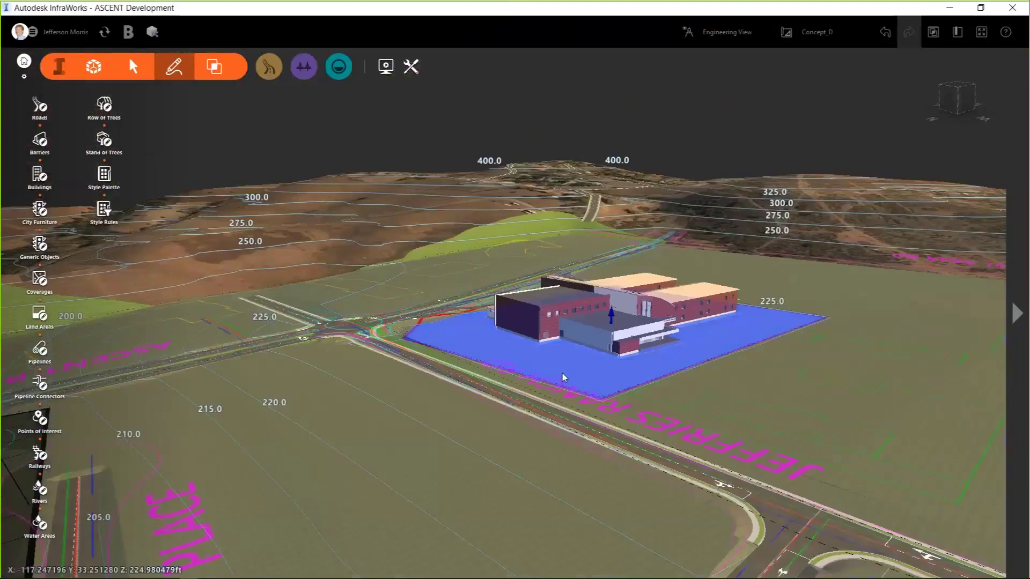
- Inspect the lowered coverage beside the road intersection, and switch the model to the Conceptual View, seen from the top
{"action": "scroll", "coordinate": [561, 372], "scroll_direction": "up", "scroll_amount": 5}
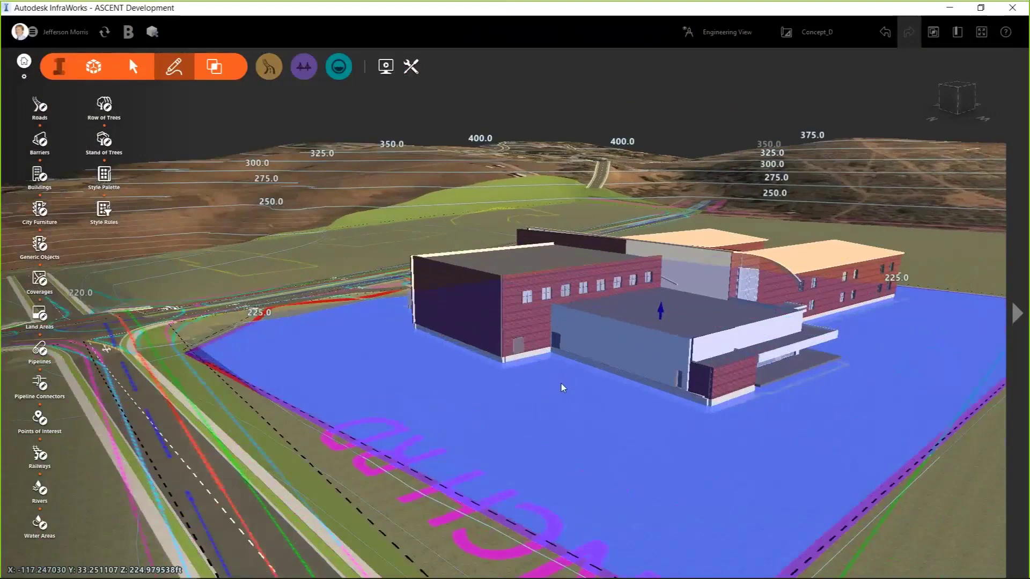
{"action": "middle_click_drag", "start_coordinate": [551, 398], "coordinate": [701, 400]}
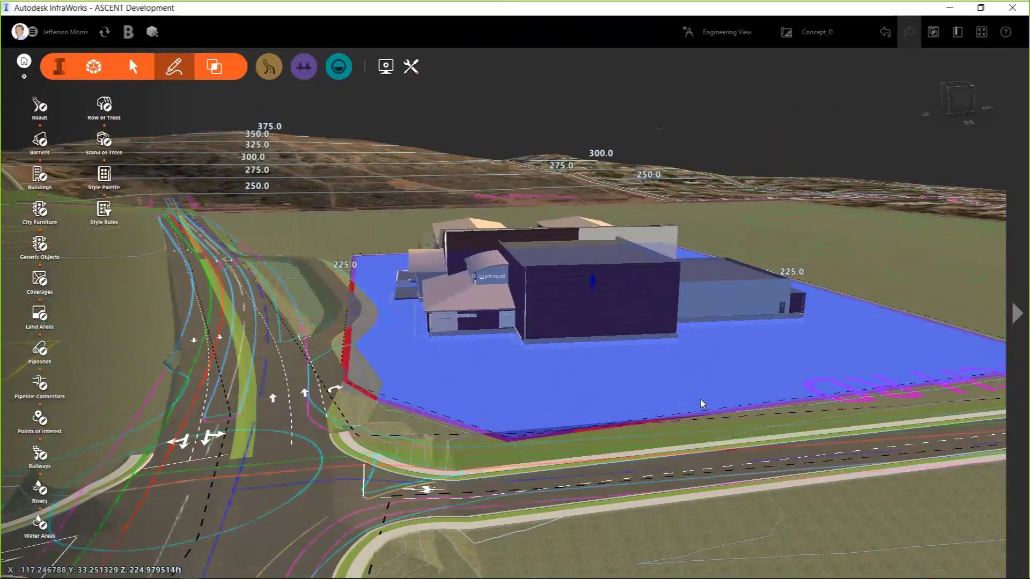
{"action": "left_click", "coordinate": [998, 58]}
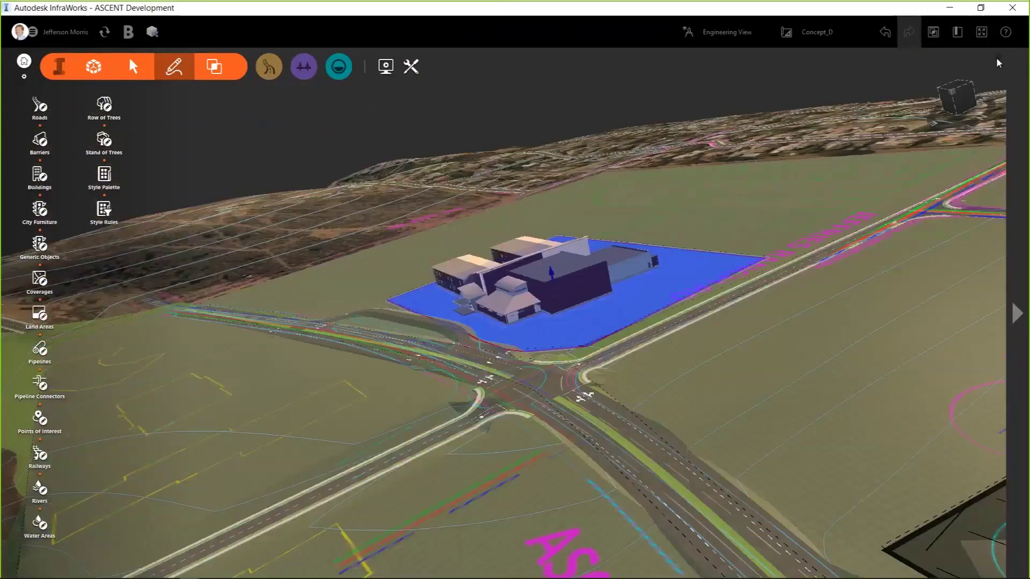
{"action": "left_click", "coordinate": [959, 96]}
{"action": "left_click", "coordinate": [743, 32]}
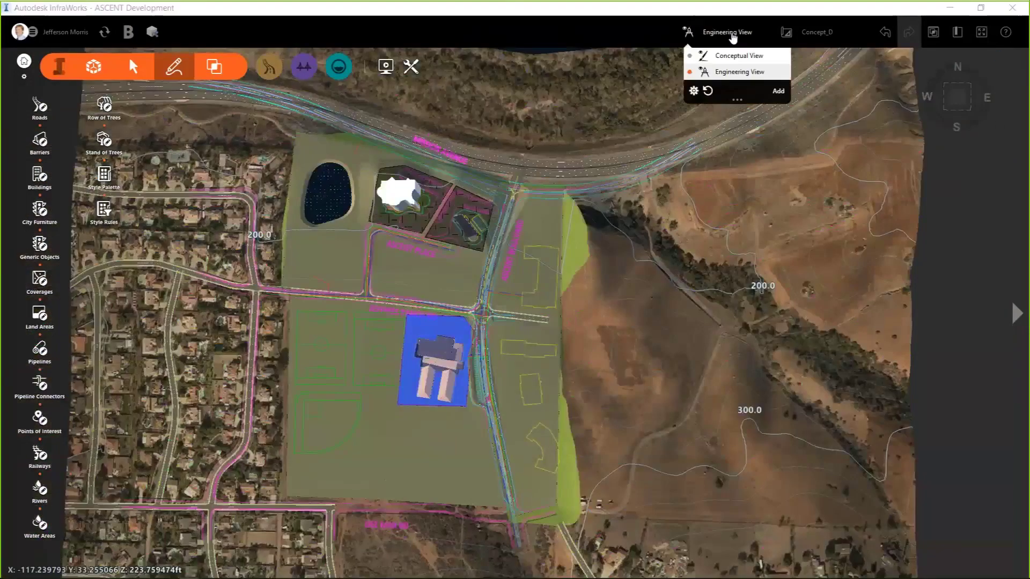
{"action": "left_click", "coordinate": [728, 57]}
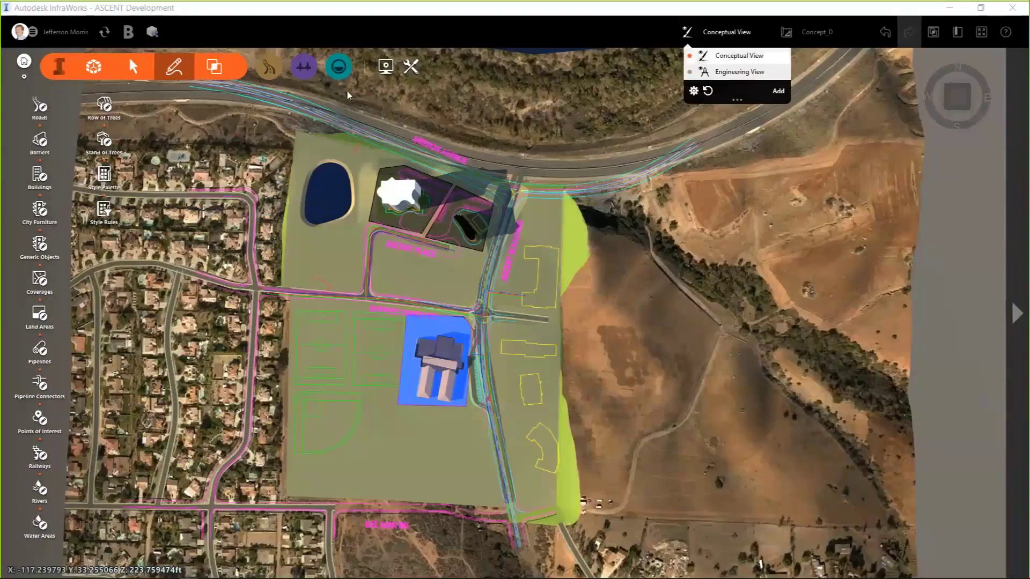
- Run Terrain Statistics on a polygon enclosing the whole graded site, including the southern building's coverage
{"action": "left_click", "coordinate": [204, 77]}
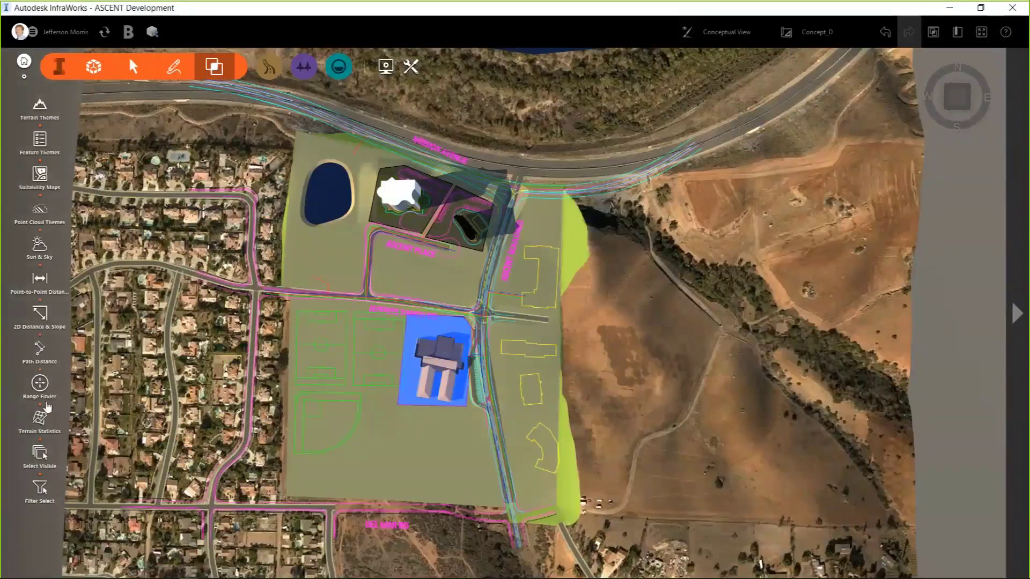
{"action": "left_click", "coordinate": [38, 426]}
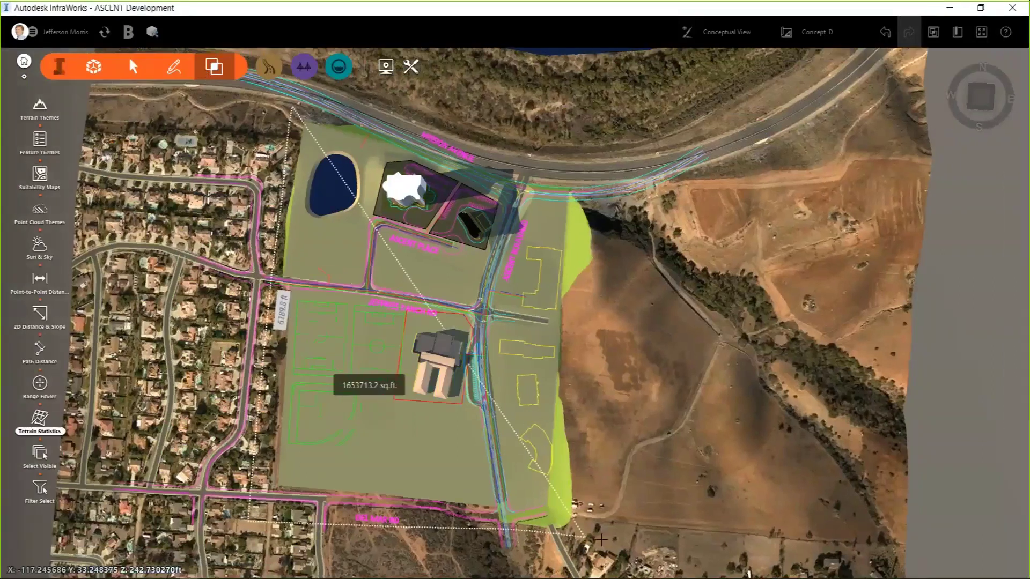
{"action": "double_click", "coordinate": [628, 138]}
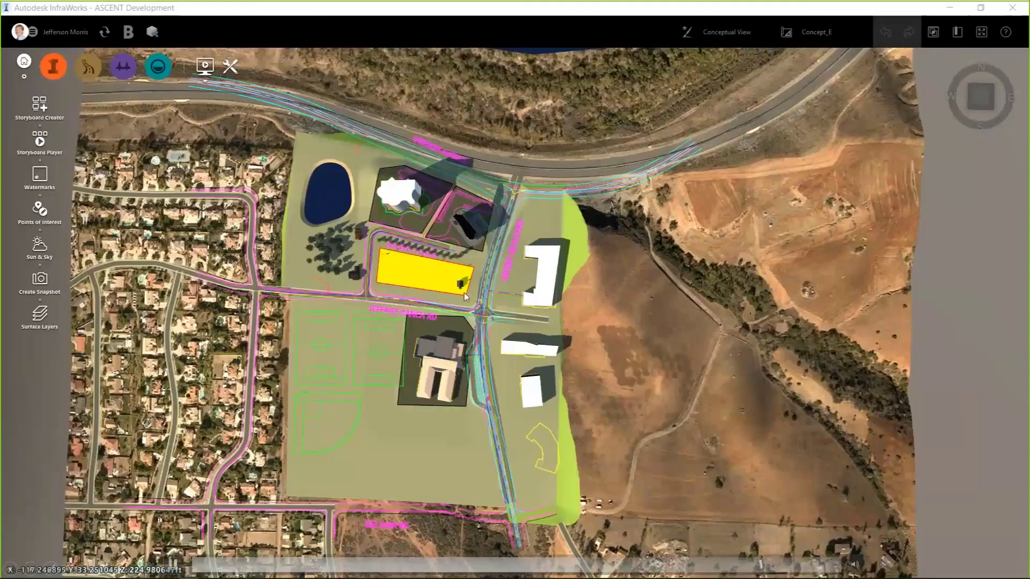
- Unlock the Buildings layer for editing in the Concept_E proposal, with the buildings around the road intersection in view
{"action": "scroll", "coordinate": [407, 266], "scroll_direction": "up", "scroll_amount": 2}
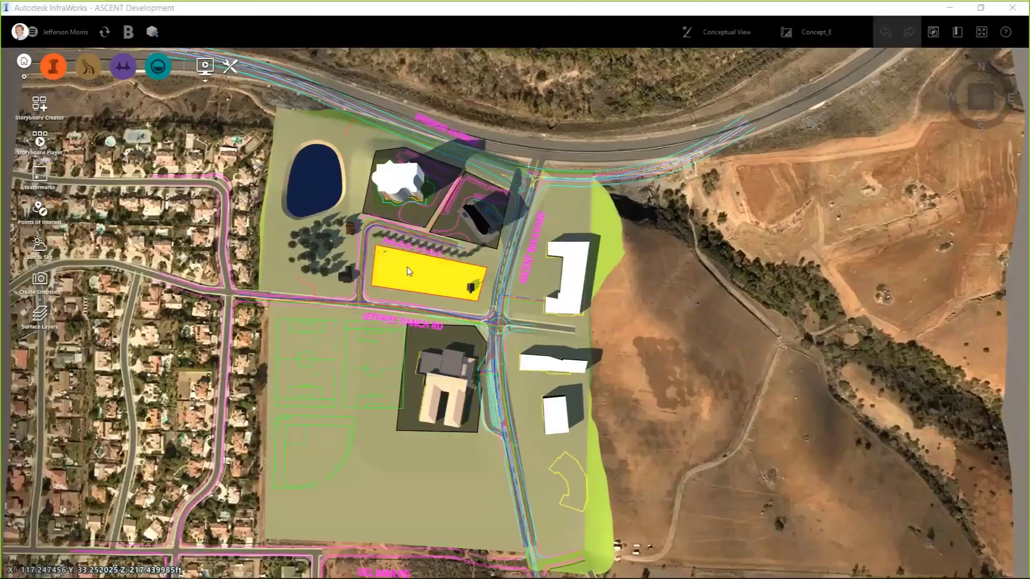
{"action": "scroll", "coordinate": [407, 267], "scroll_direction": "up", "scroll_amount": 2}
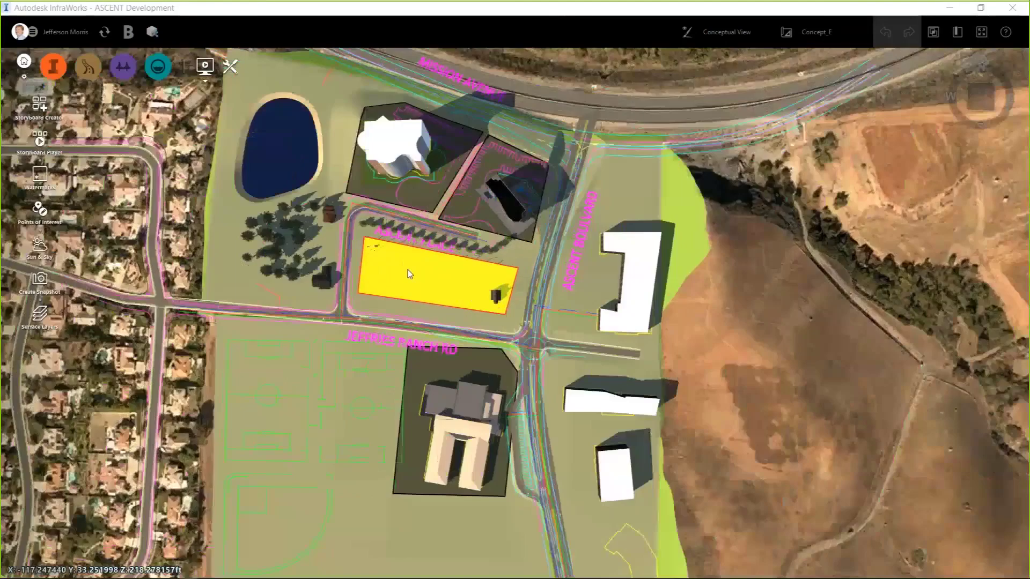
{"action": "middle_click_drag", "start_coordinate": [407, 269], "coordinate": [497, 362]}
{"action": "left_click_drag", "start_coordinate": [497, 363], "coordinate": [565, 255]}
{"action": "scroll", "coordinate": [566, 258], "scroll_direction": "up", "scroll_amount": 5}
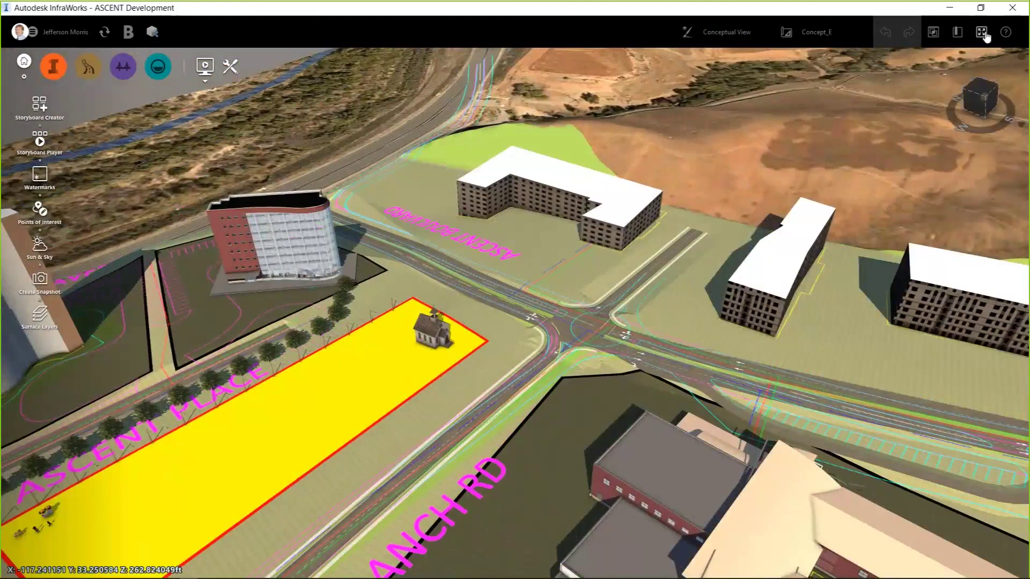
{"action": "left_click", "coordinate": [934, 32]}
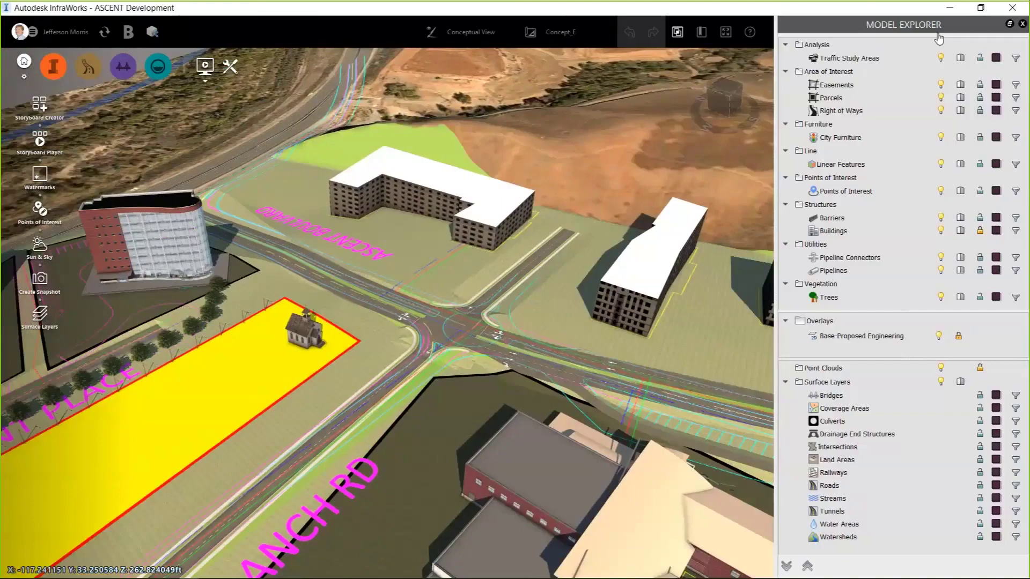
{"action": "left_click", "coordinate": [980, 233]}
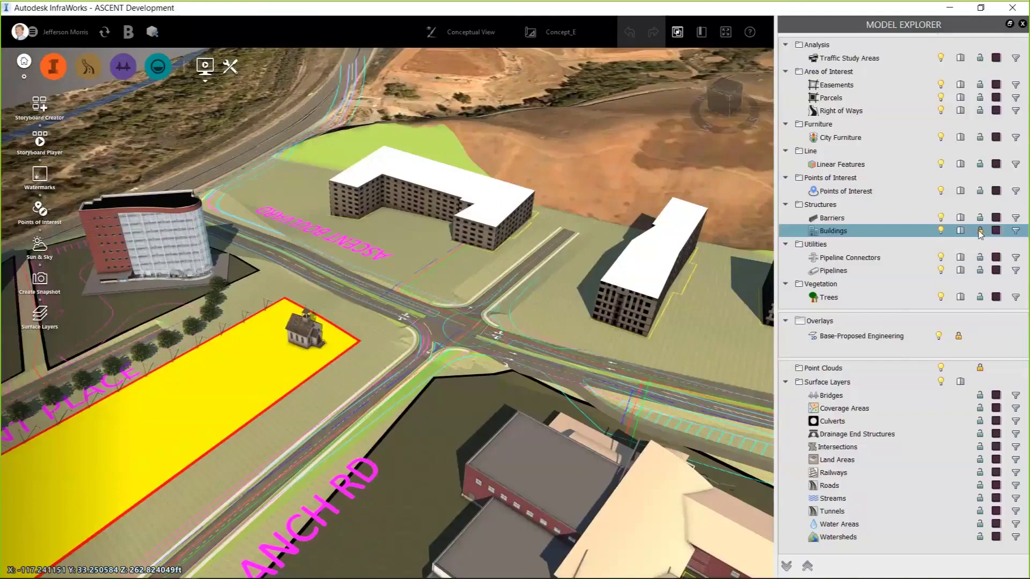
- Lower the narrow angled building southeast of the intersection to a height of 36 ft
{"action": "left_click", "coordinate": [629, 280]}
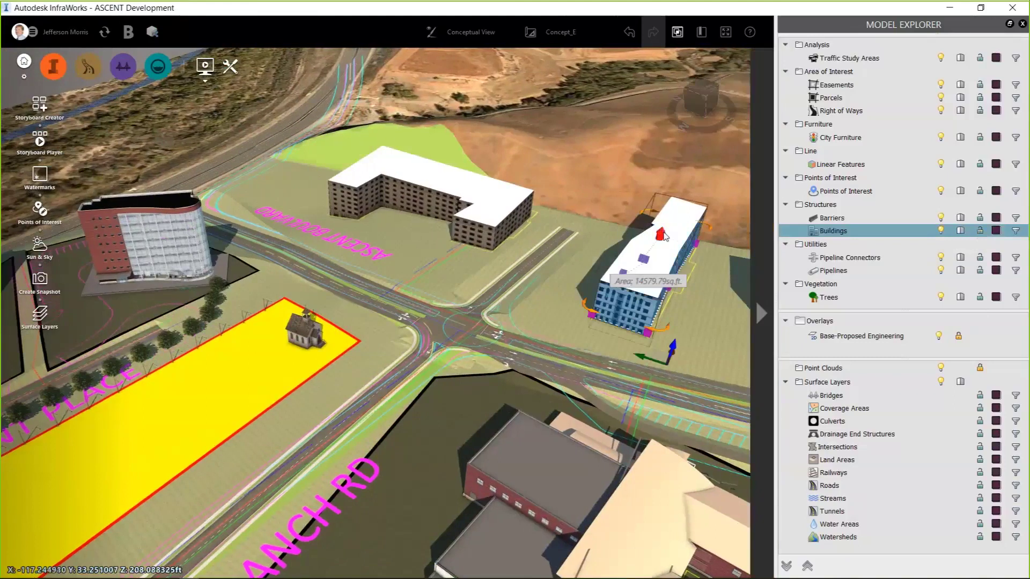
{"action": "mouse_move", "coordinate": [670, 252]}
{"action": "type", "text": "36"}
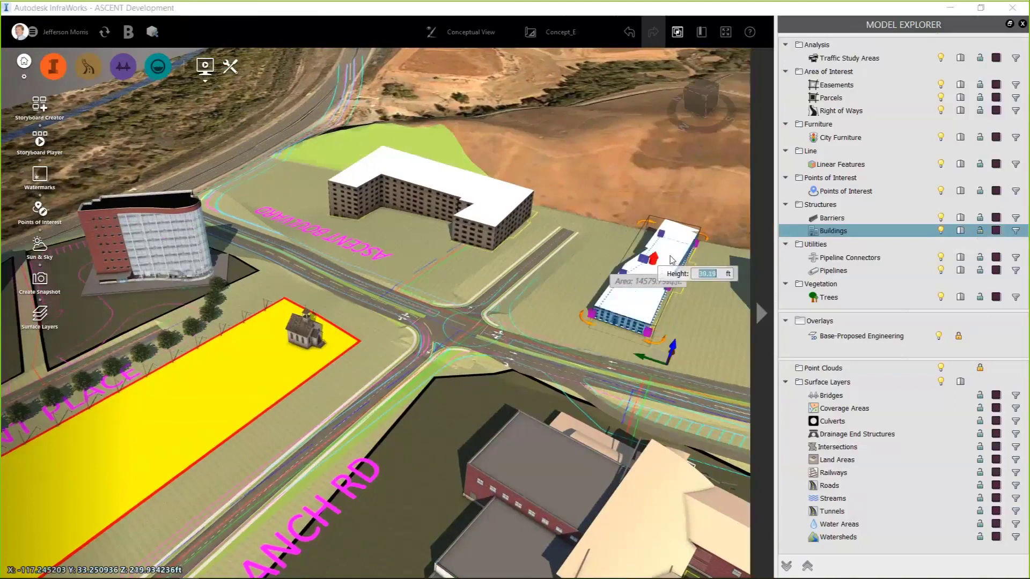
{"action": "key", "text": "Return"}
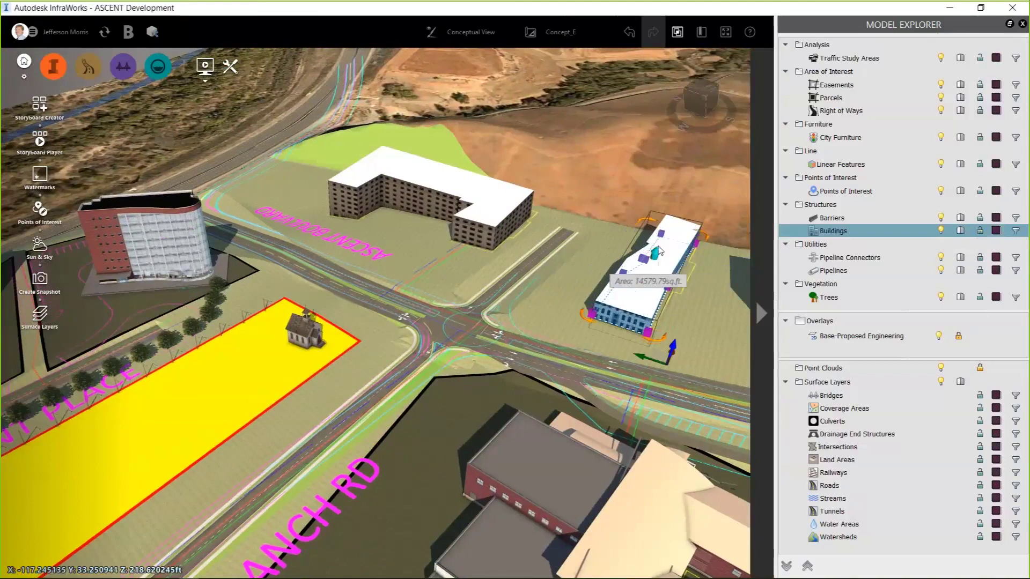
- Raise the U-shaped building along Ascent Boulevard to about twice its height, and lock the Buildings layer again
{"action": "left_click", "coordinate": [468, 202]}
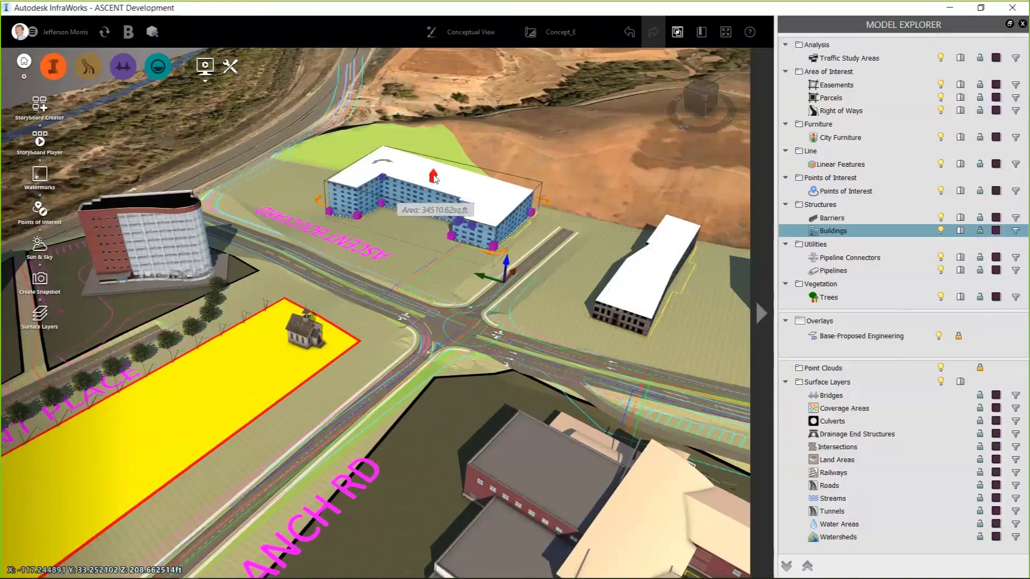
{"action": "left_click_drag", "start_coordinate": [433, 176], "coordinate": [436, 140]}
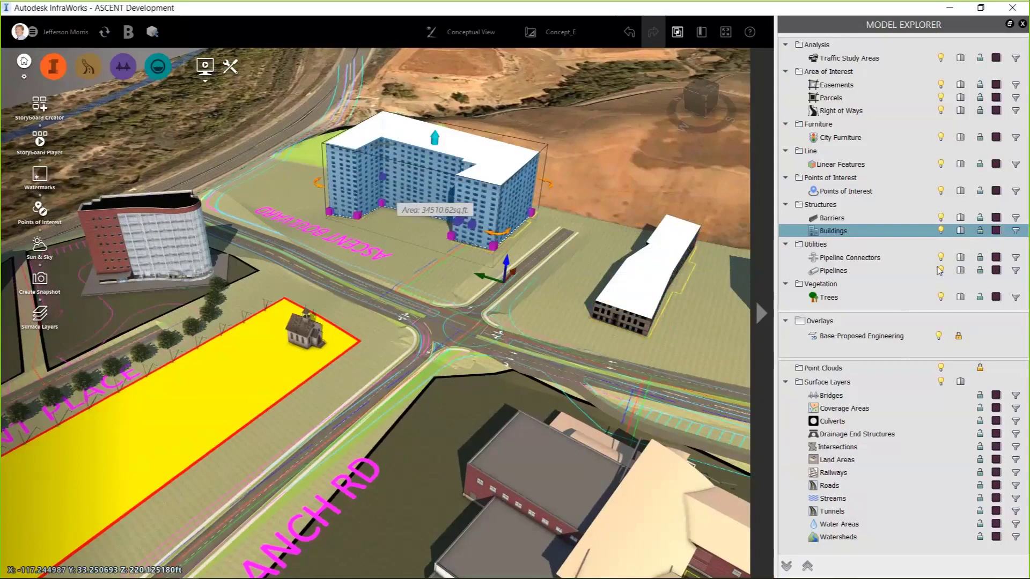
{"action": "left_click", "coordinate": [981, 232]}
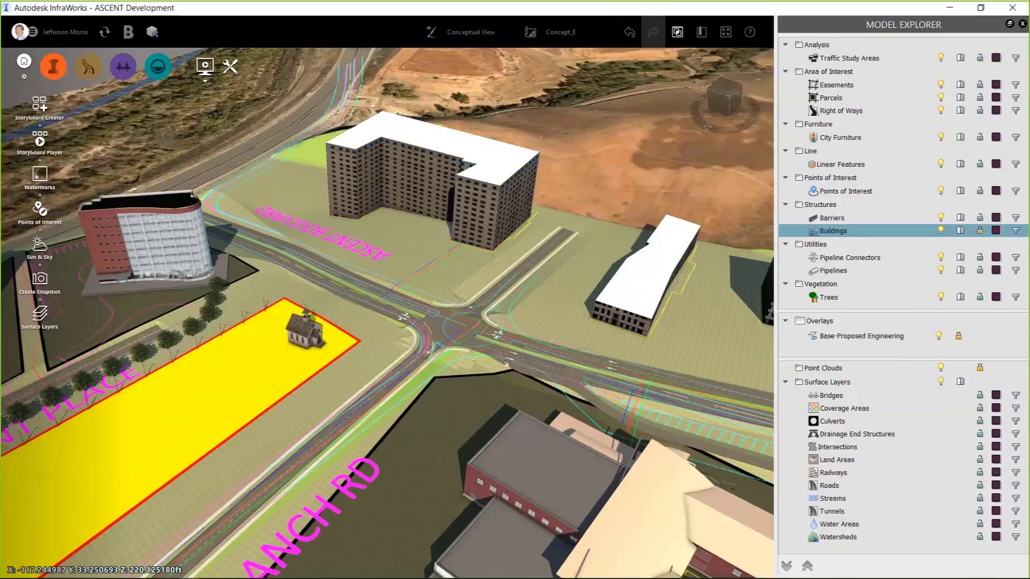
{"action": "left_click", "coordinate": [1023, 24]}
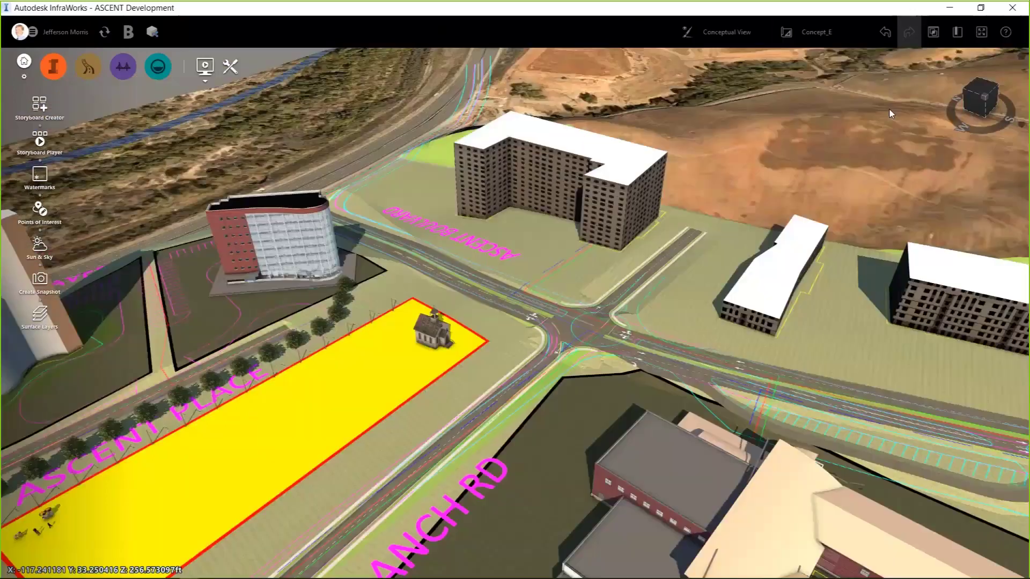
- Place a Gas Station - Standard city furniture model at the southwest corner of the yellow area beside Jeffries Ranch Rd
{"action": "middle_click_drag", "start_coordinate": [890, 110], "coordinate": [327, 578]}
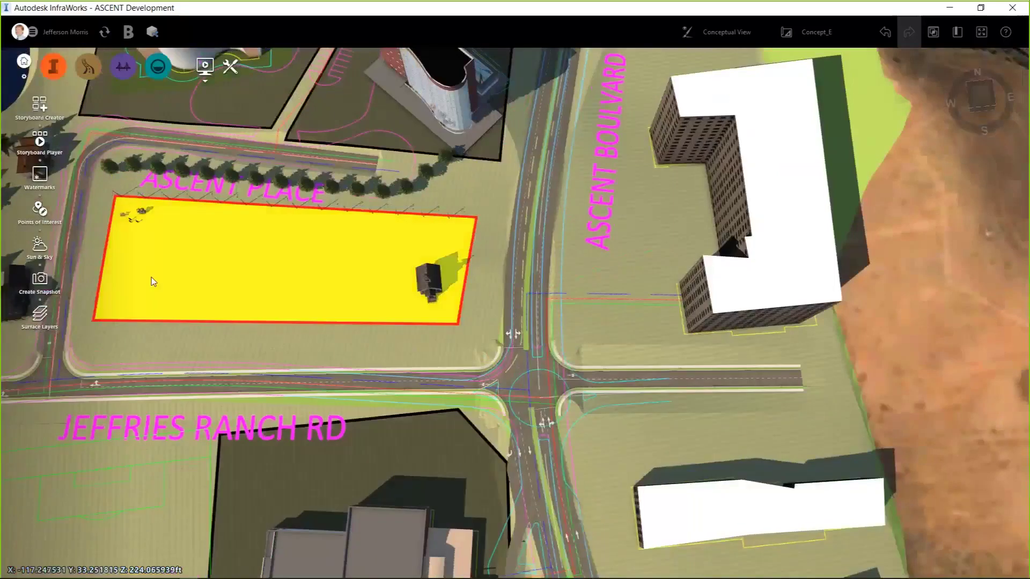
{"action": "mouse_move", "coordinate": [53, 67]}
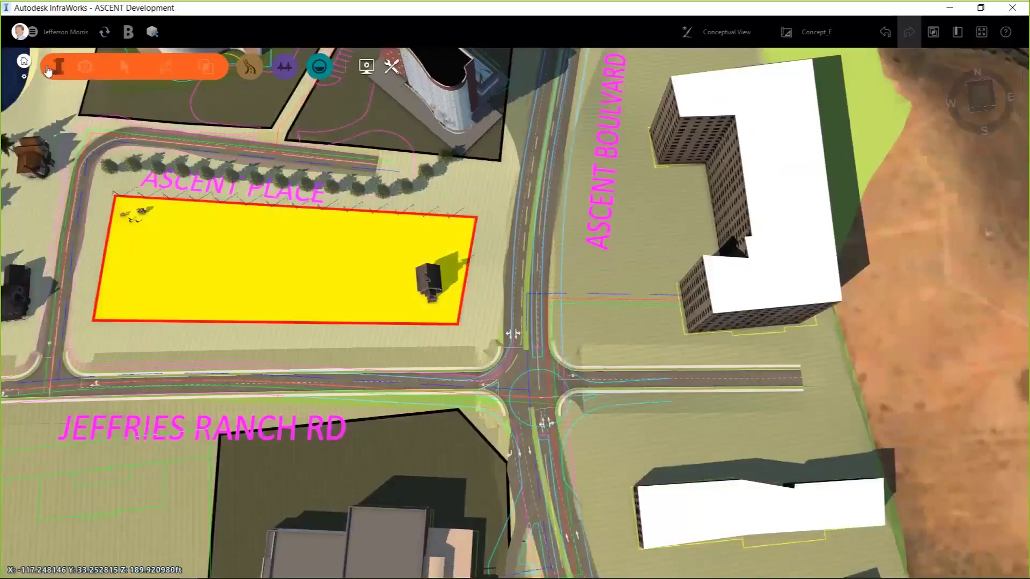
{"action": "left_click", "coordinate": [175, 66]}
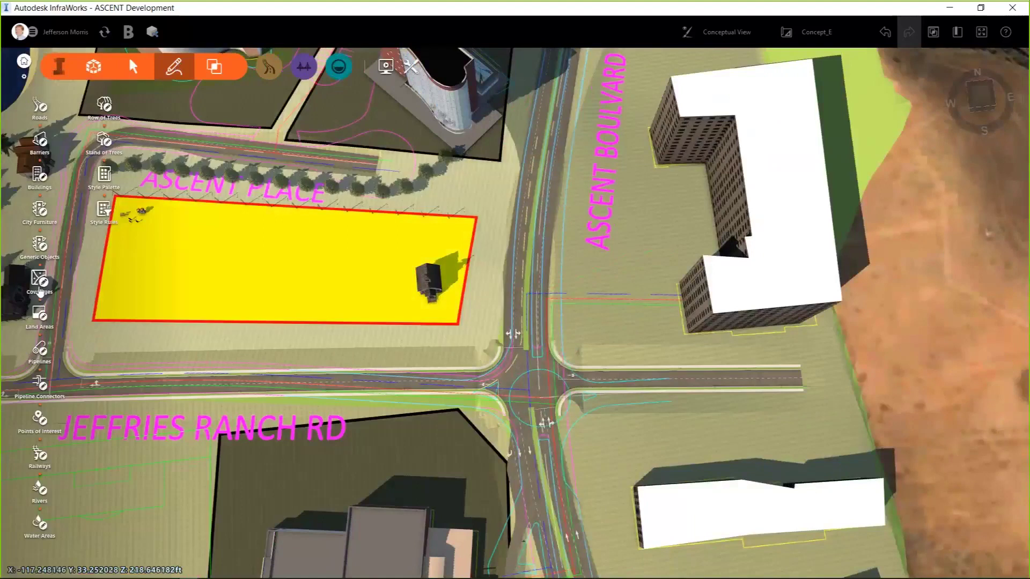
{"action": "left_click", "coordinate": [40, 211]}
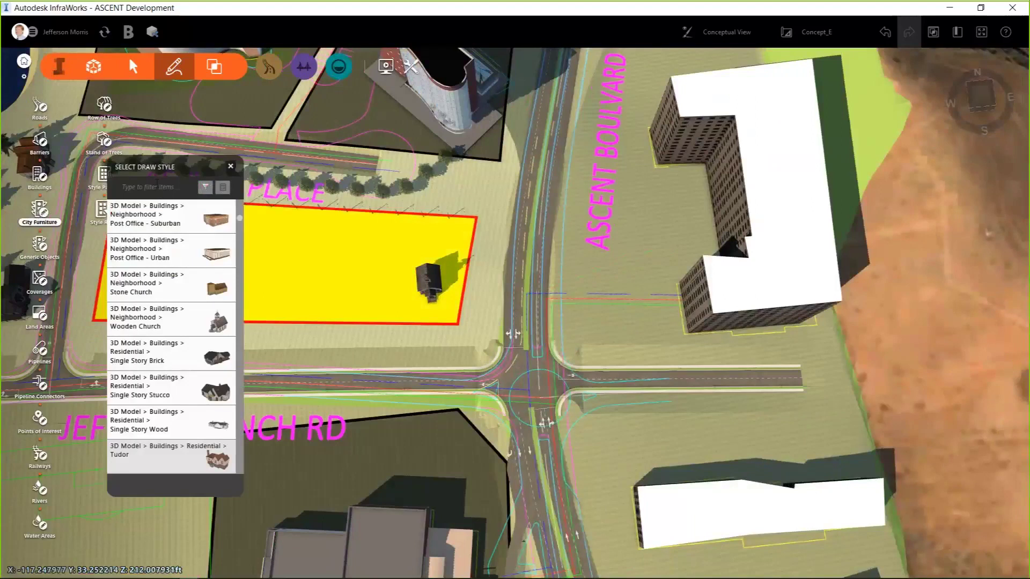
{"action": "left_click", "coordinate": [155, 183]}
{"action": "type", "text": "Gas"}
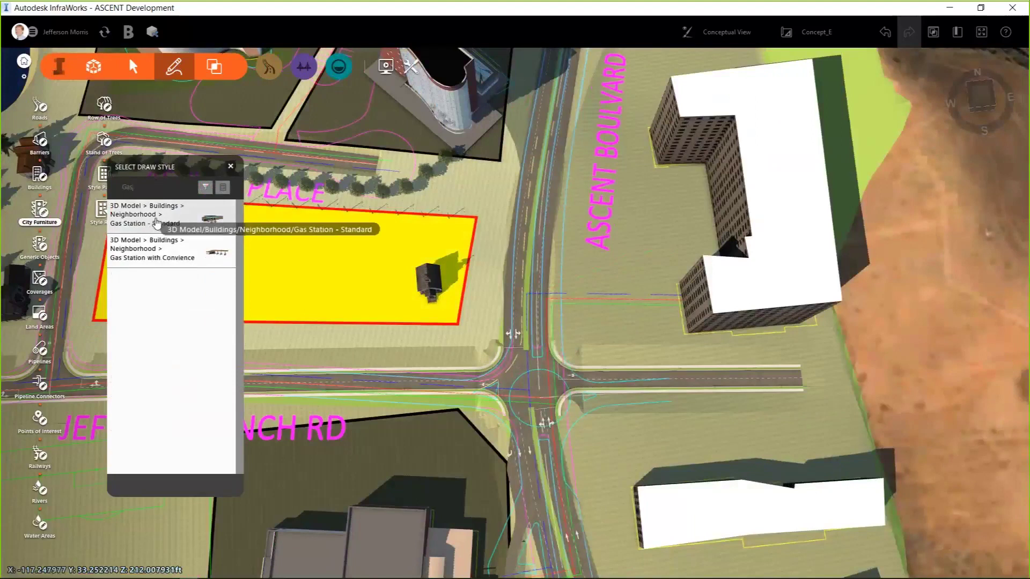
{"action": "left_click_drag", "start_coordinate": [278, 266], "coordinate": [538, 306]}
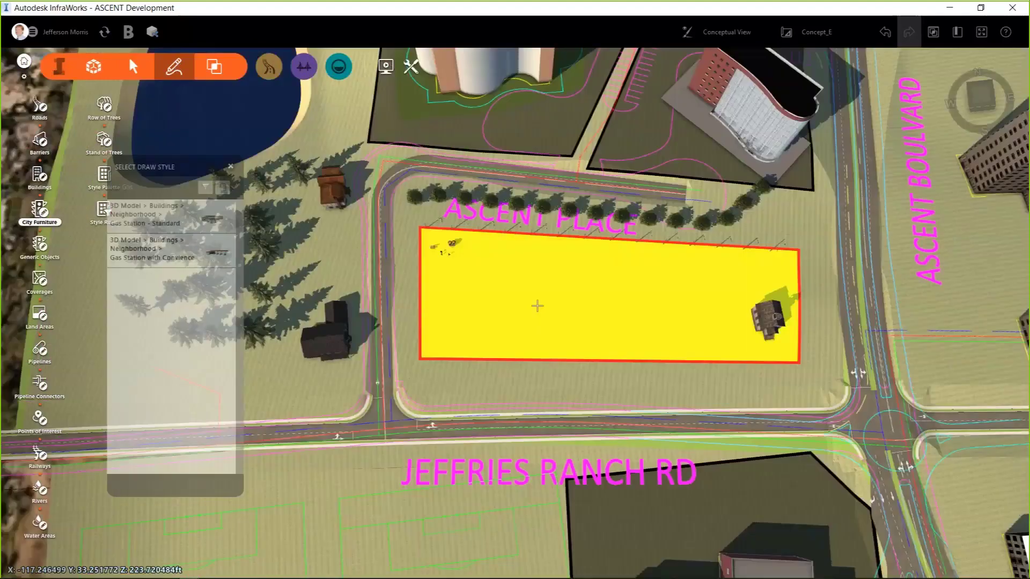
{"action": "left_click", "coordinate": [448, 337]}
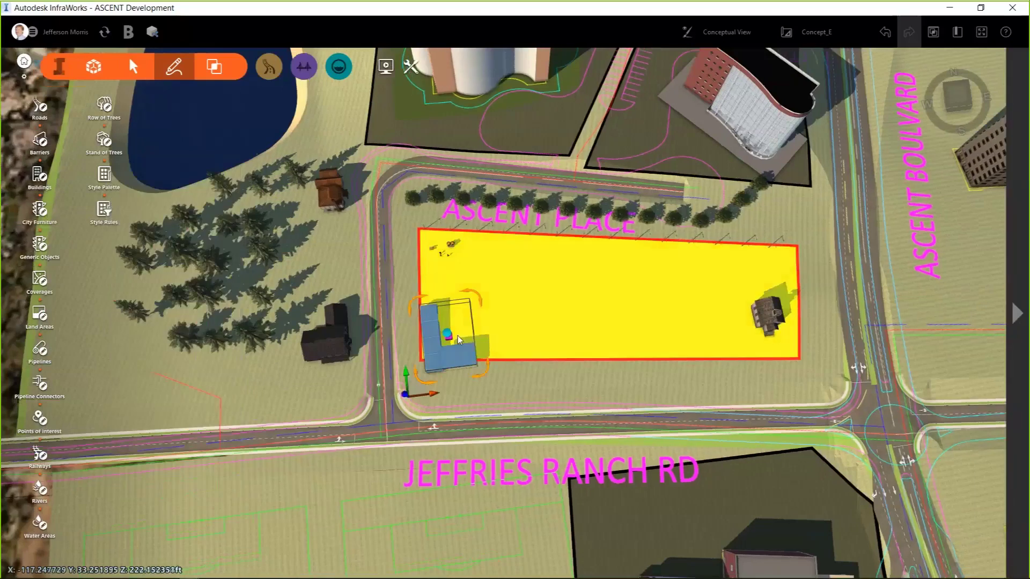
- Move the gas station fully inside the yellow area's western end, and check its placement up close
{"action": "left_click_drag", "start_coordinate": [415, 388], "coordinate": [484, 353]}
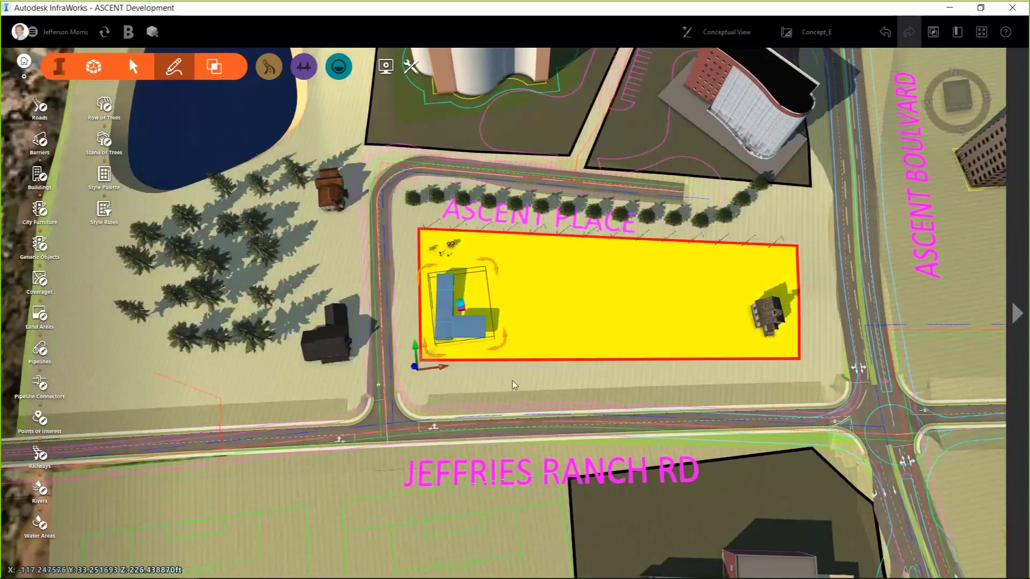
{"action": "middle_click_drag", "start_coordinate": [513, 381], "coordinate": [482, 334], "text": "shift"}
{"action": "scroll", "coordinate": [481, 333], "scroll_direction": "up", "scroll_amount": 6}
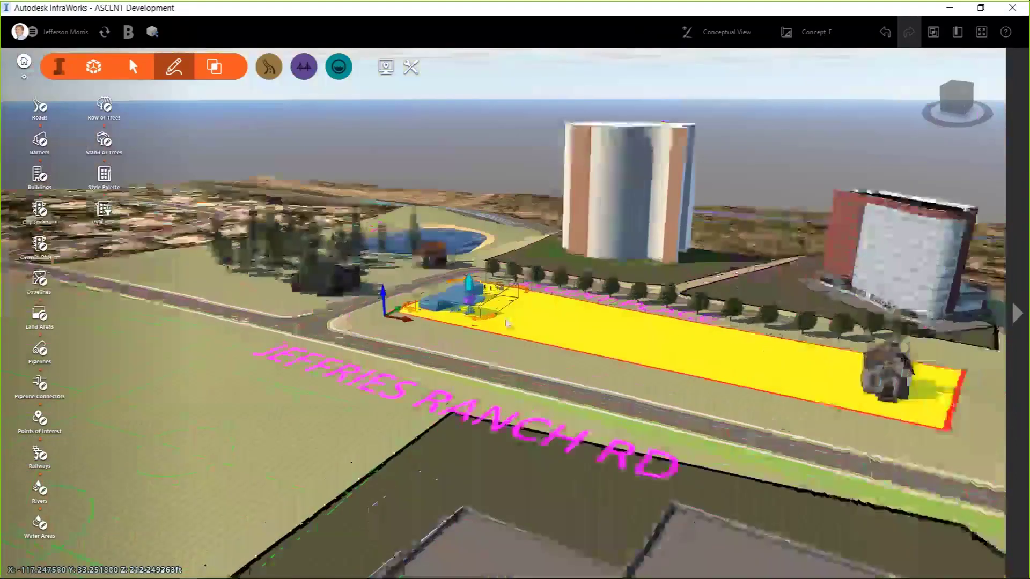
{"action": "scroll", "coordinate": [488, 344], "scroll_direction": "up", "scroll_amount": 3}
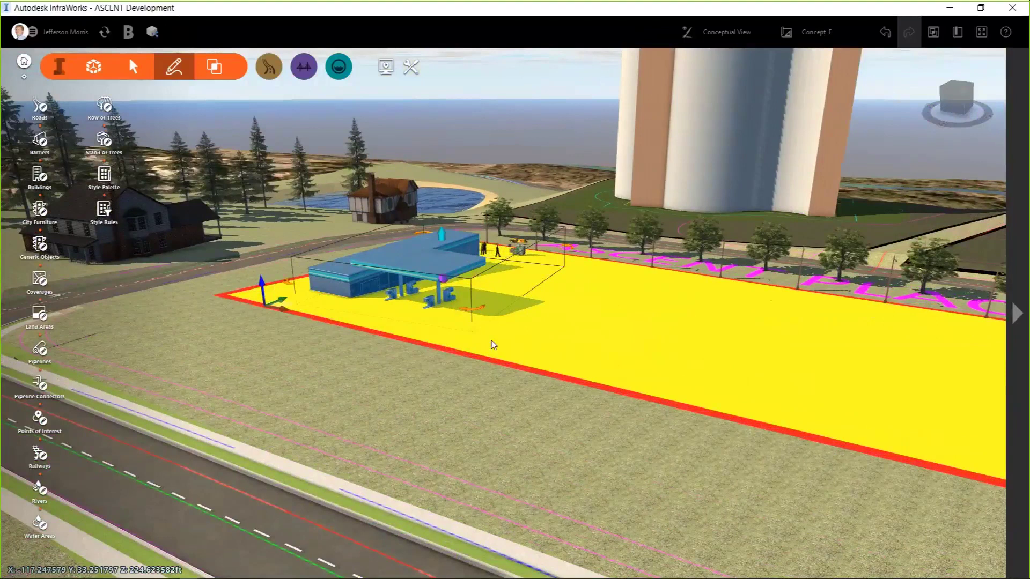
{"action": "key", "text": "Escape"}
- Draw a row of Wind Turbine - Animated city furniture, about 1,290 ft long, along the site's northern and western edges around the pond
{"action": "left_click", "coordinate": [1021, 56]}
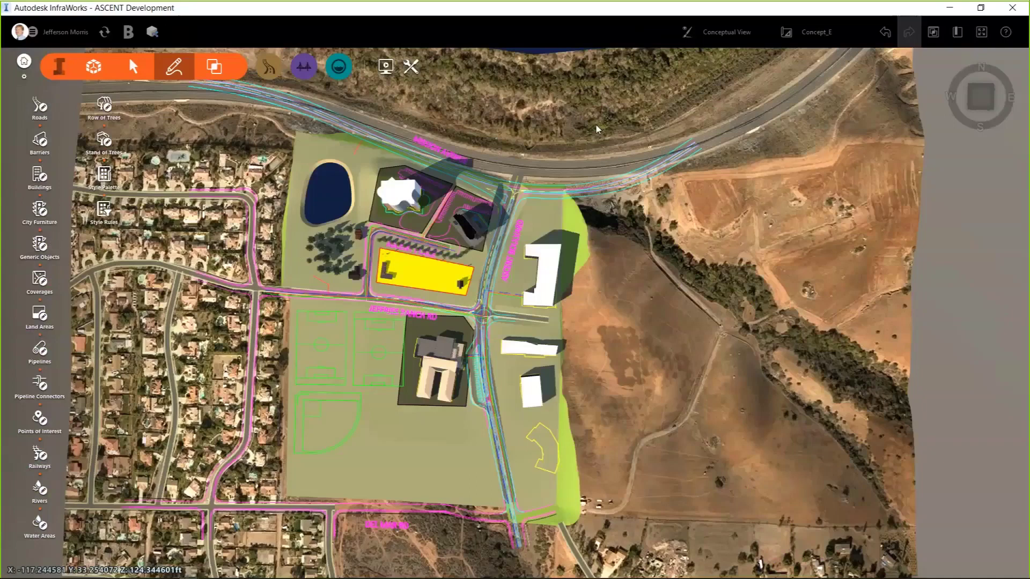
{"action": "scroll", "coordinate": [354, 159], "scroll_direction": "up", "scroll_amount": 5}
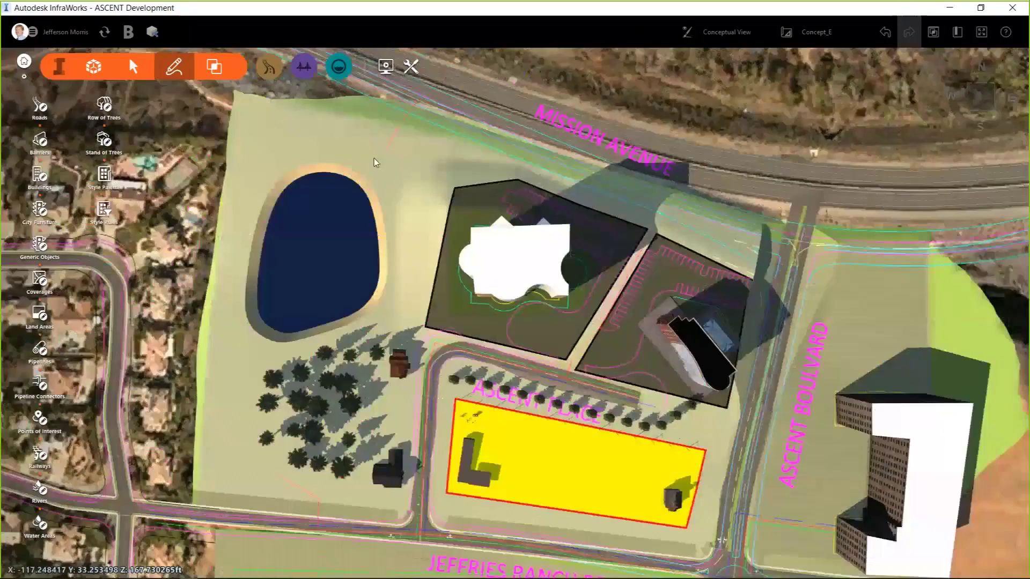
{"action": "left_click", "coordinate": [39, 212]}
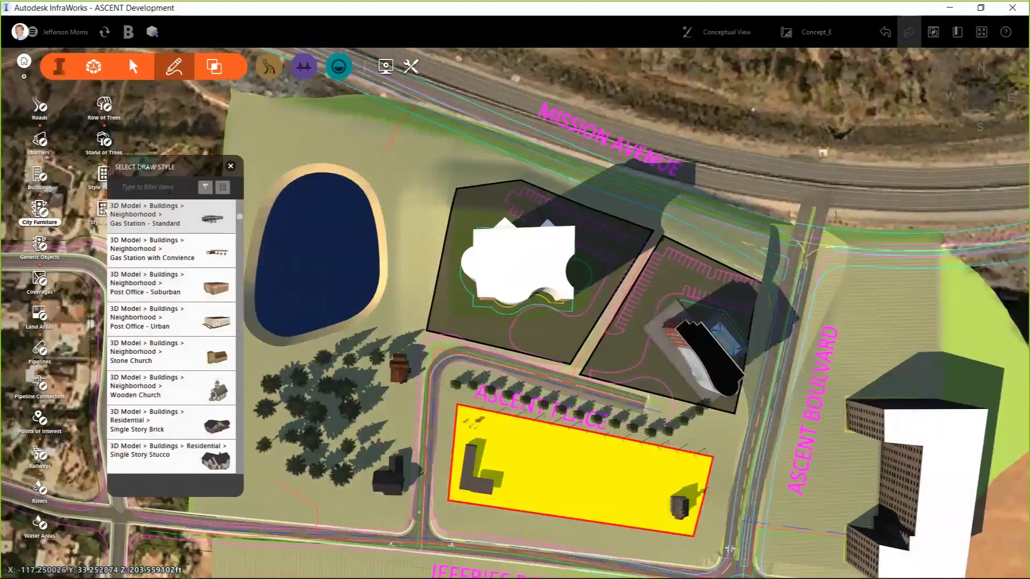
{"action": "left_click", "coordinate": [170, 188]}
{"action": "type", "text": "turbine"}
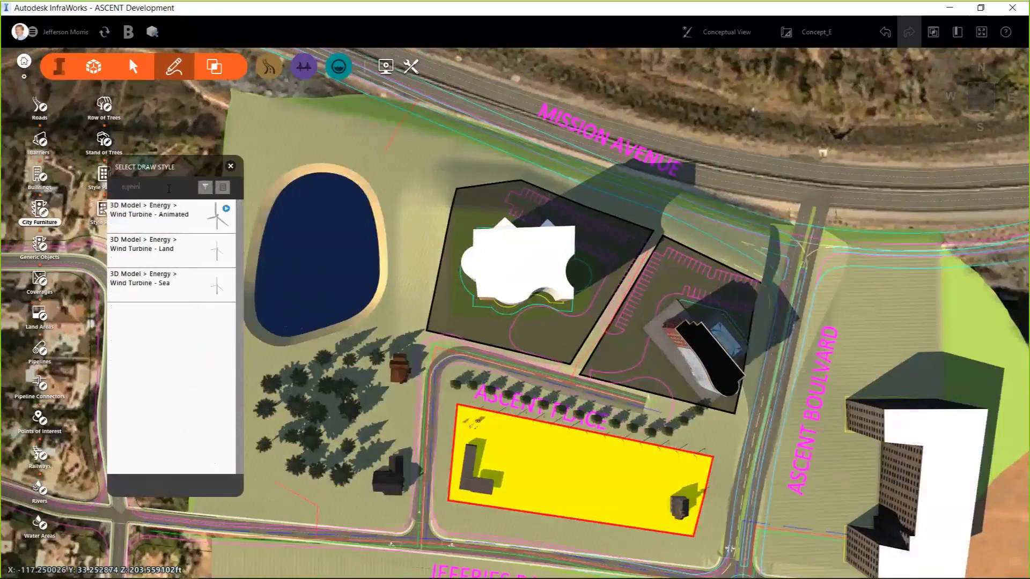
{"action": "left_click", "coordinate": [167, 228]}
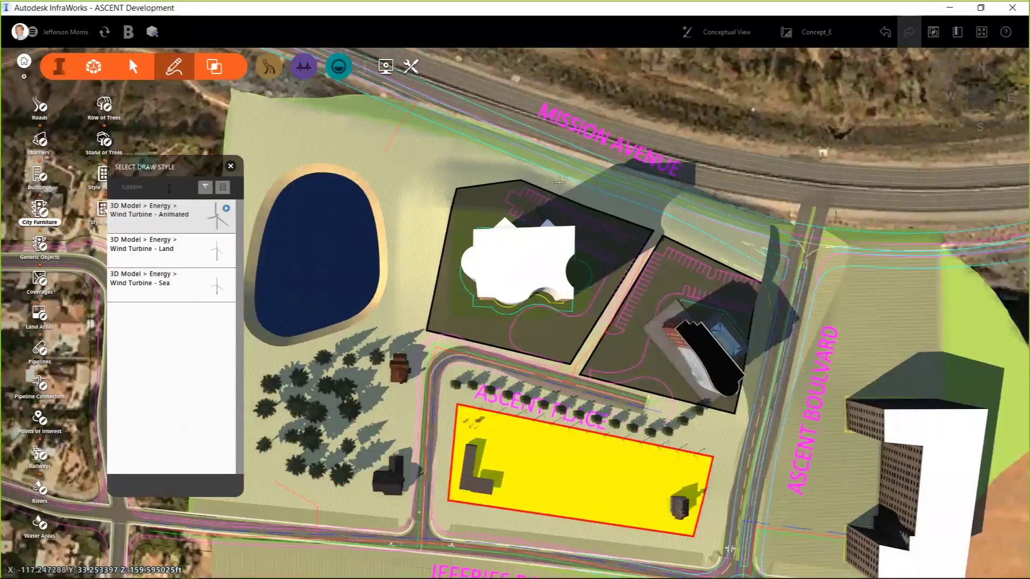
{"action": "left_click", "coordinate": [559, 182]}
{"action": "left_click", "coordinate": [414, 147]}
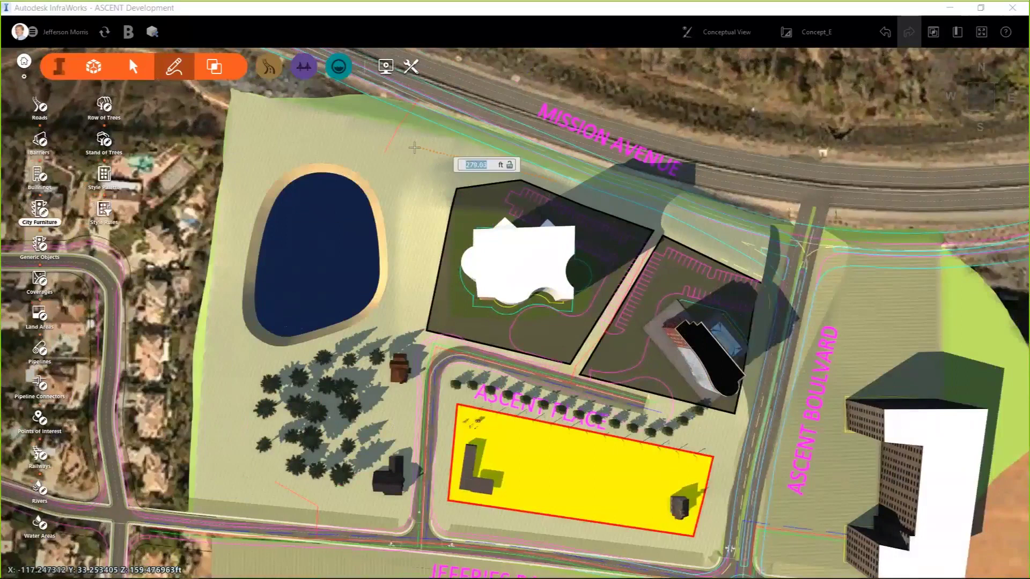
{"action": "left_click", "coordinate": [256, 120]}
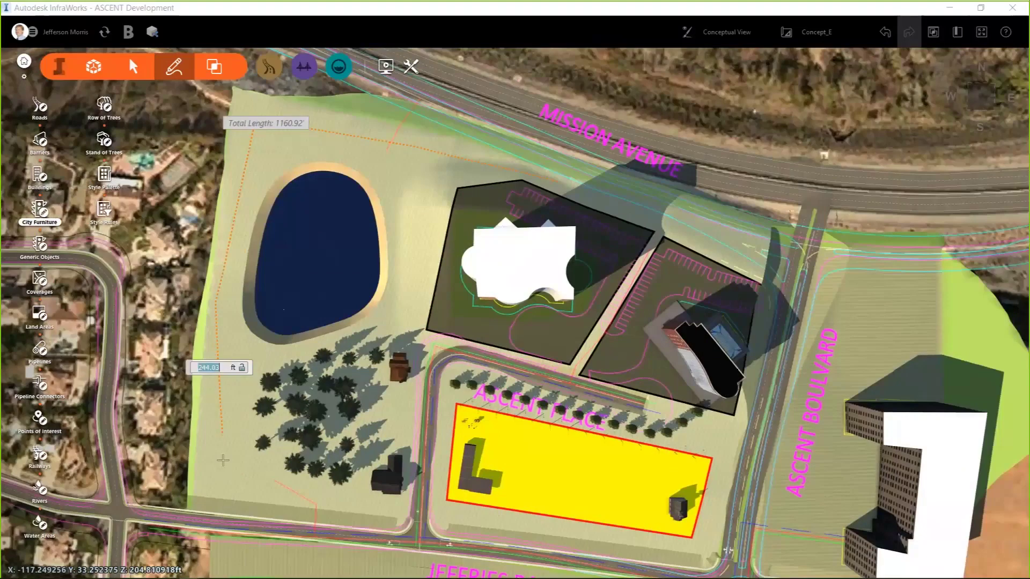
{"action": "left_click", "coordinate": [221, 471]}
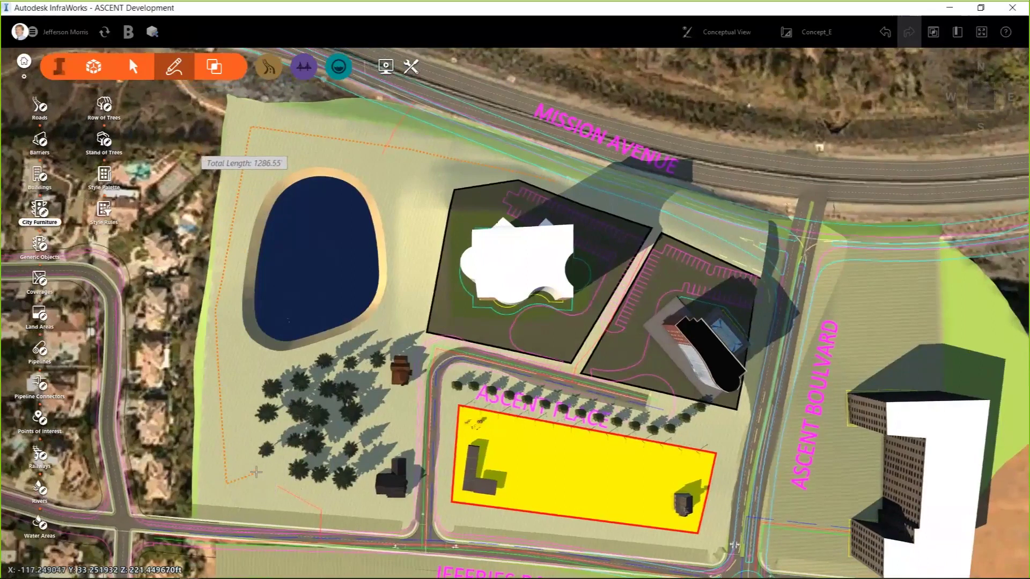
{"action": "double_click", "coordinate": [256, 473]}
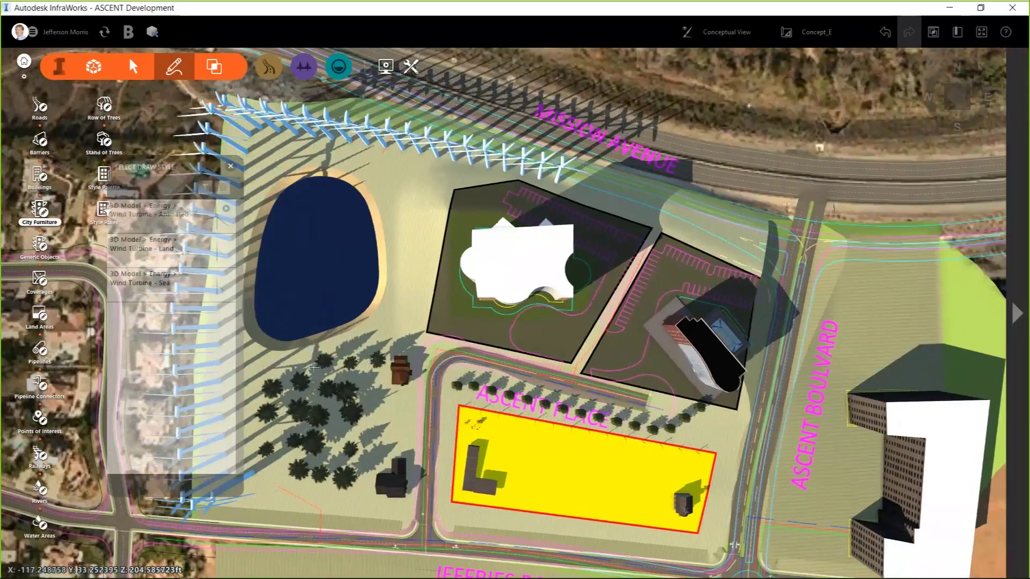
- Reduce the density of the wind turbine row around the pond to a few widely spaced turbines
{"action": "left_click_drag", "start_coordinate": [301, 381], "coordinate": [348, 182]}
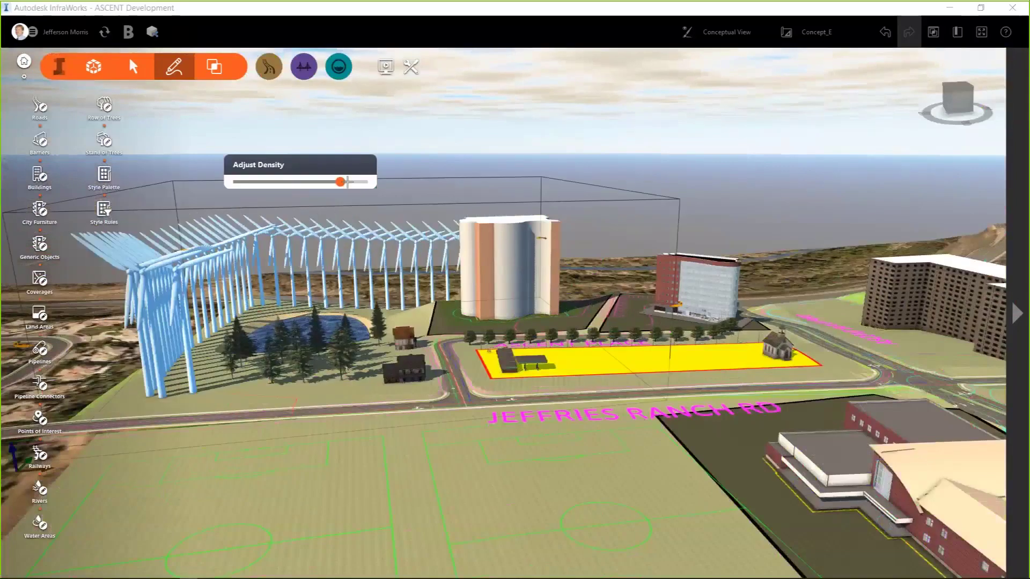
{"action": "left_click_drag", "start_coordinate": [341, 181], "coordinate": [255, 183]}
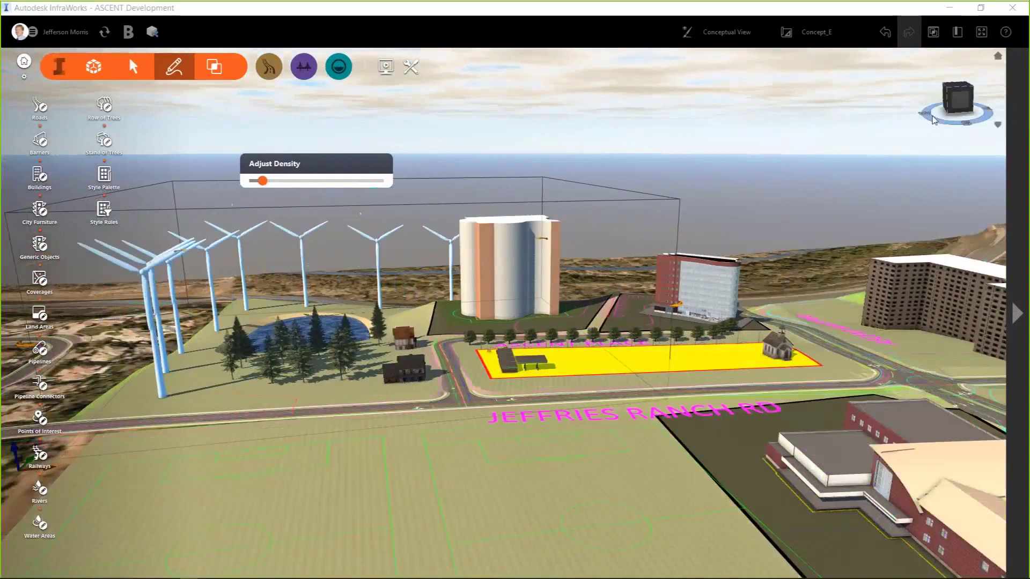
- View the site from above and through the School-View, Hotel-View and Office-Shadow bookmarks
{"action": "left_click", "coordinate": [933, 119]}
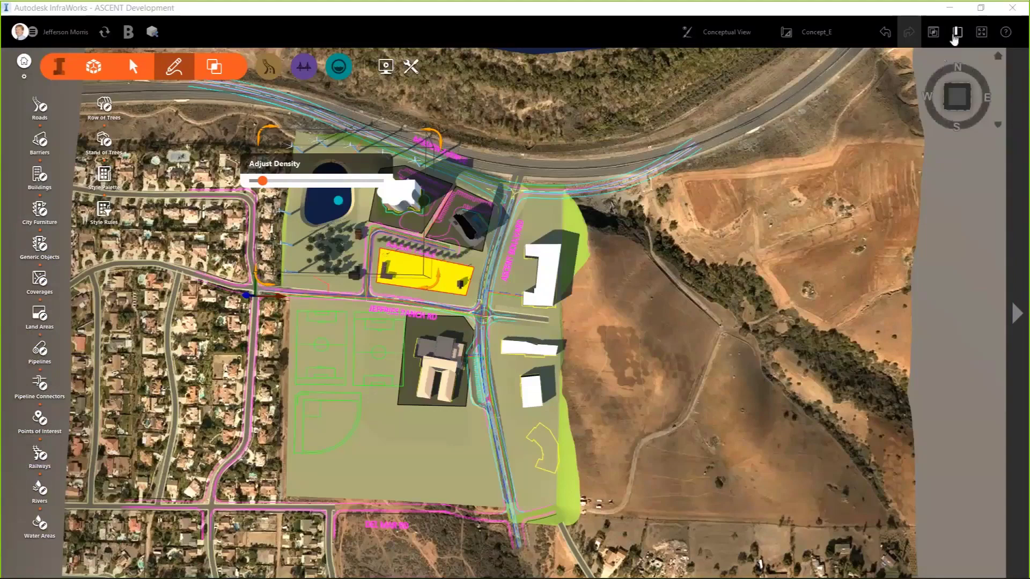
{"action": "left_click", "coordinate": [956, 34]}
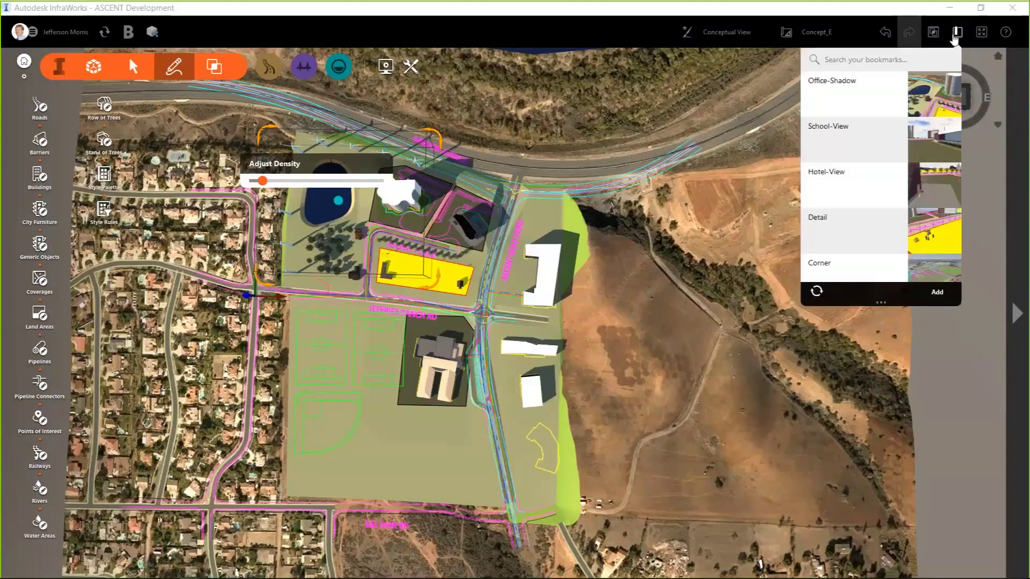
{"action": "left_click", "coordinate": [850, 138]}
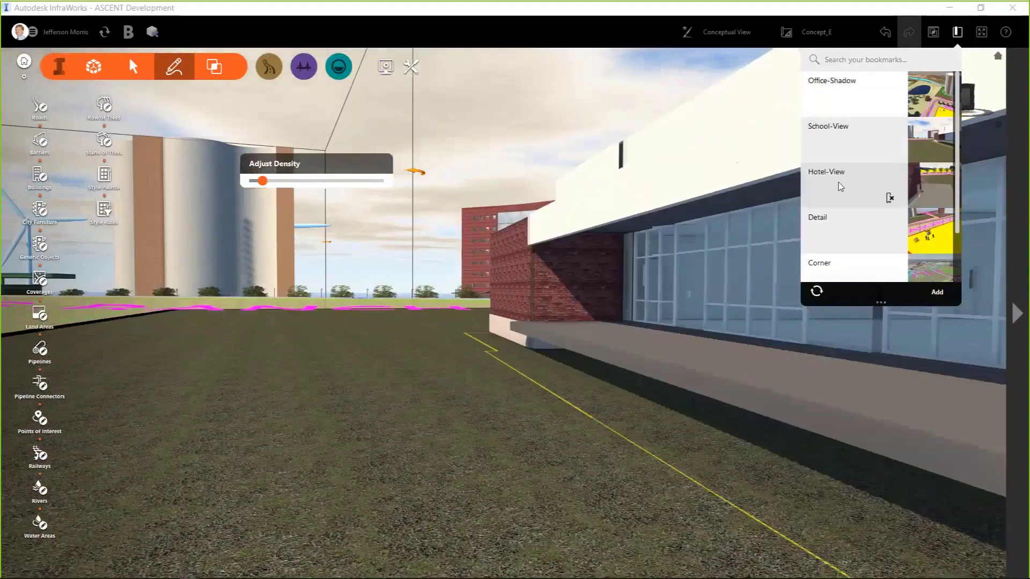
{"action": "left_click", "coordinate": [841, 186]}
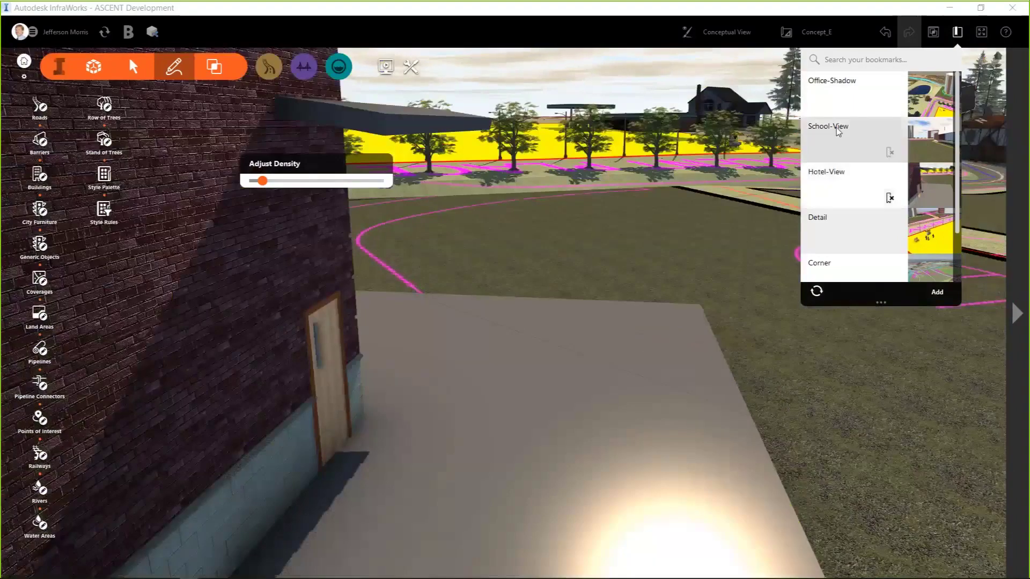
{"action": "left_click", "coordinate": [842, 97]}
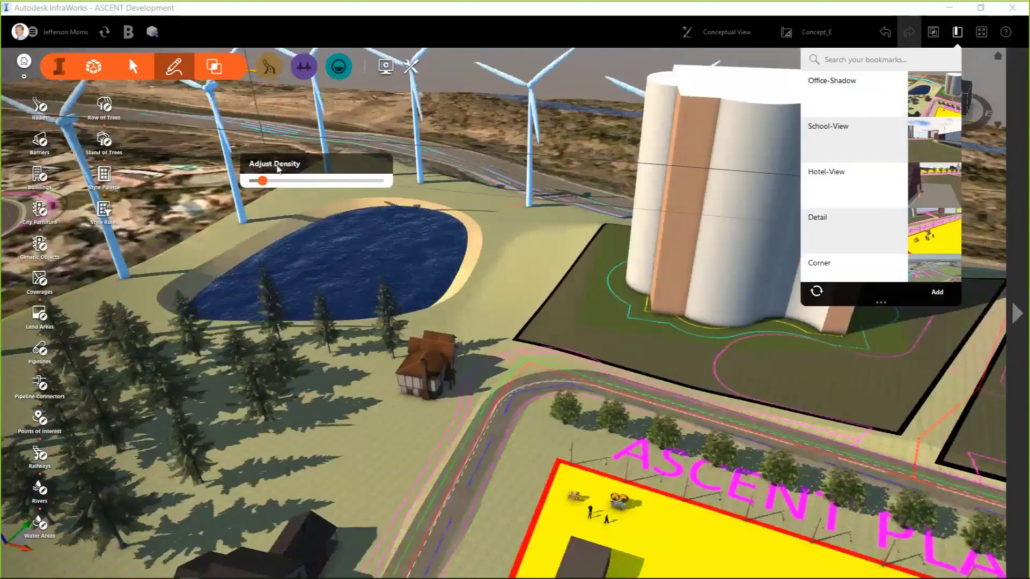
- Set the model's Sun & Sky date to 4/30/2019
{"action": "left_click", "coordinate": [211, 68]}
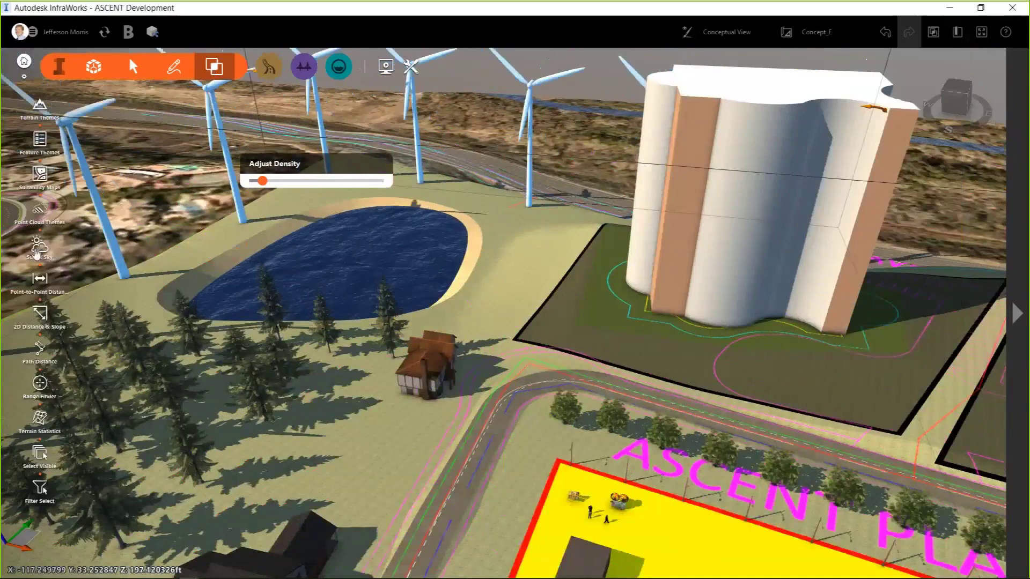
{"action": "left_click", "coordinate": [41, 246]}
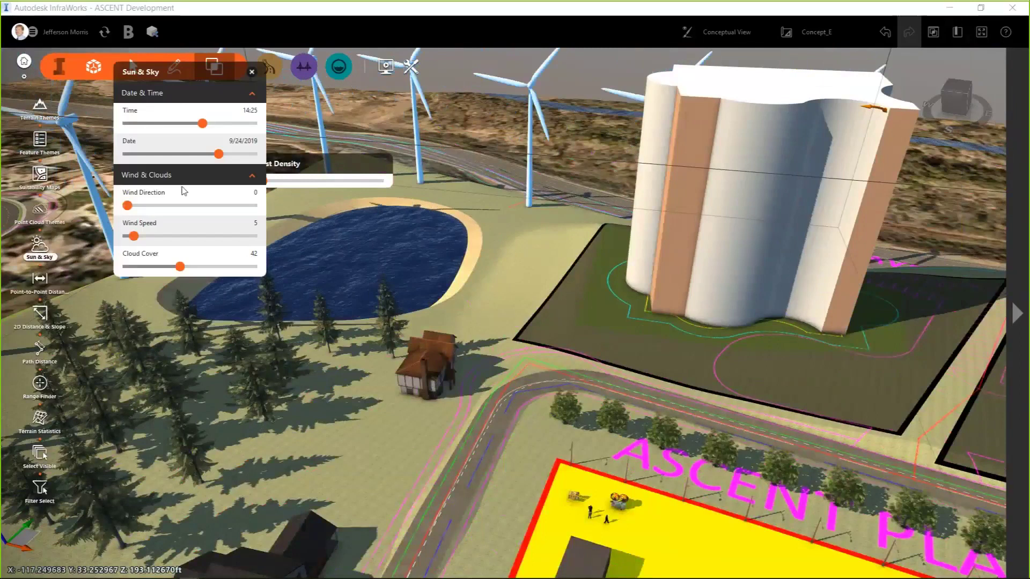
{"action": "left_click", "coordinate": [170, 154]}
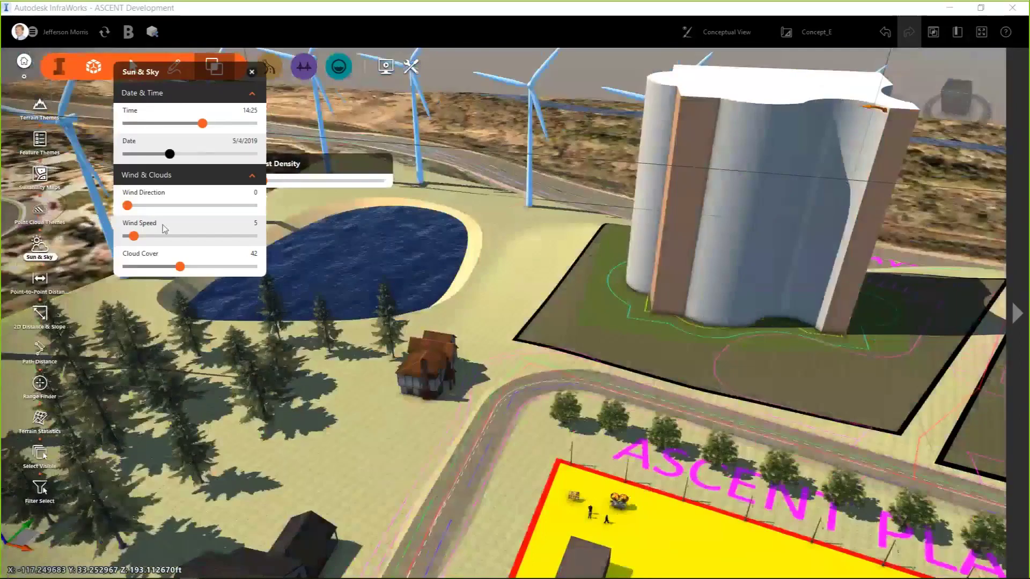
{"action": "key", "text": "Left"}
{"action": "key", "text": "Left"}
{"action": "key", "text": "Left"}
{"action": "key", "text": "Left"}
- Change the Sun & Sky date to 7/26/2019 and the time to 06:11, and close the settings
{"action": "left_click", "coordinate": [203, 124]}
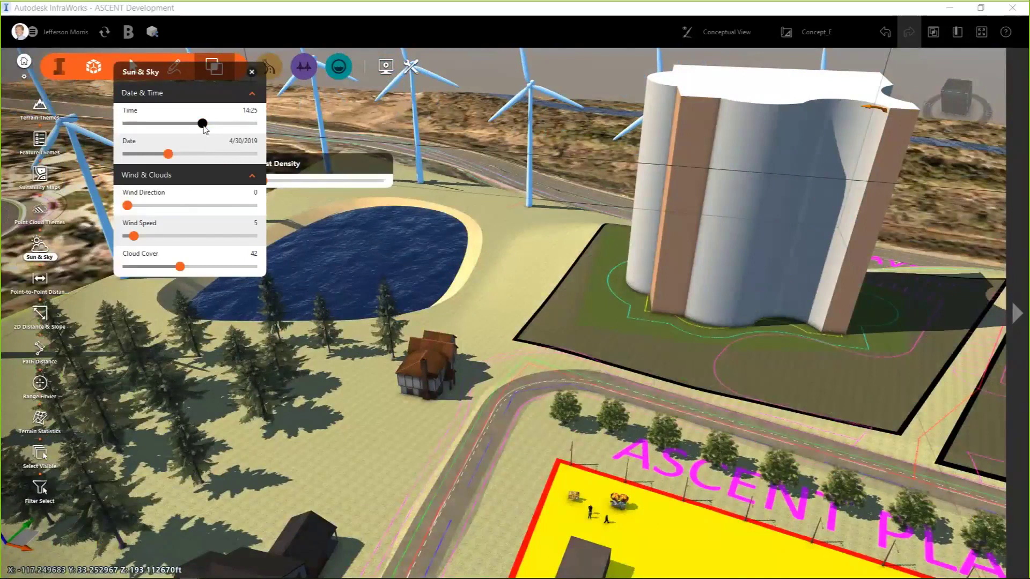
{"action": "mouse_move", "coordinate": [204, 125]}
{"action": "left_mouse_down"}
{"action": "mouse_move", "coordinate": [185, 129]}
{"action": "mouse_move", "coordinate": [187, 141]}
{"action": "mouse_move", "coordinate": [225, 159]}
{"action": "mouse_move", "coordinate": [175, 153]}
{"action": "mouse_move", "coordinate": [202, 163]}
{"action": "left_mouse_up"}
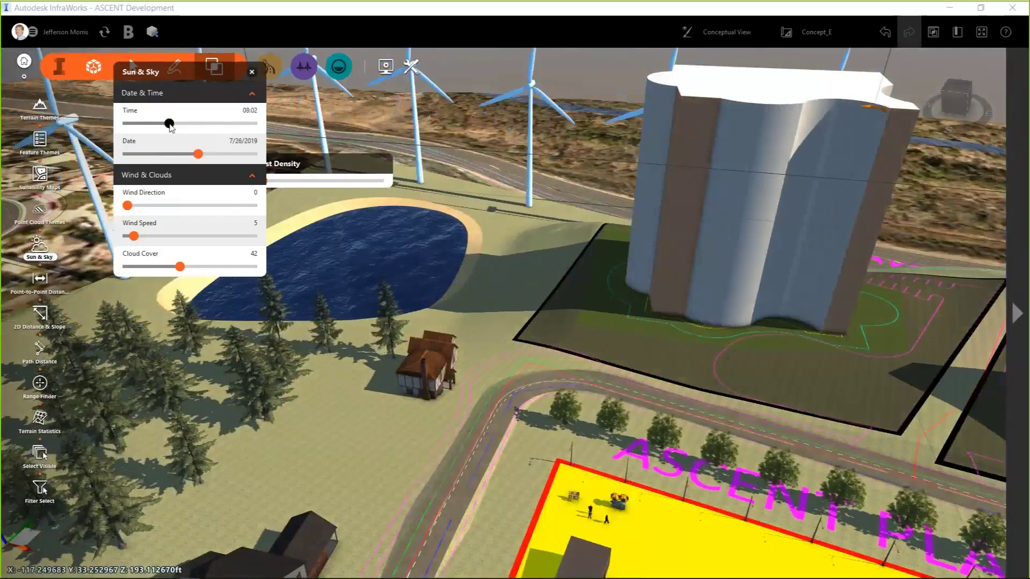
{"action": "mouse_move", "coordinate": [169, 124]}
{"action": "left_mouse_down"}
{"action": "mouse_move", "coordinate": [211, 134]}
{"action": "mouse_move", "coordinate": [162, 133]}
{"action": "left_mouse_up"}
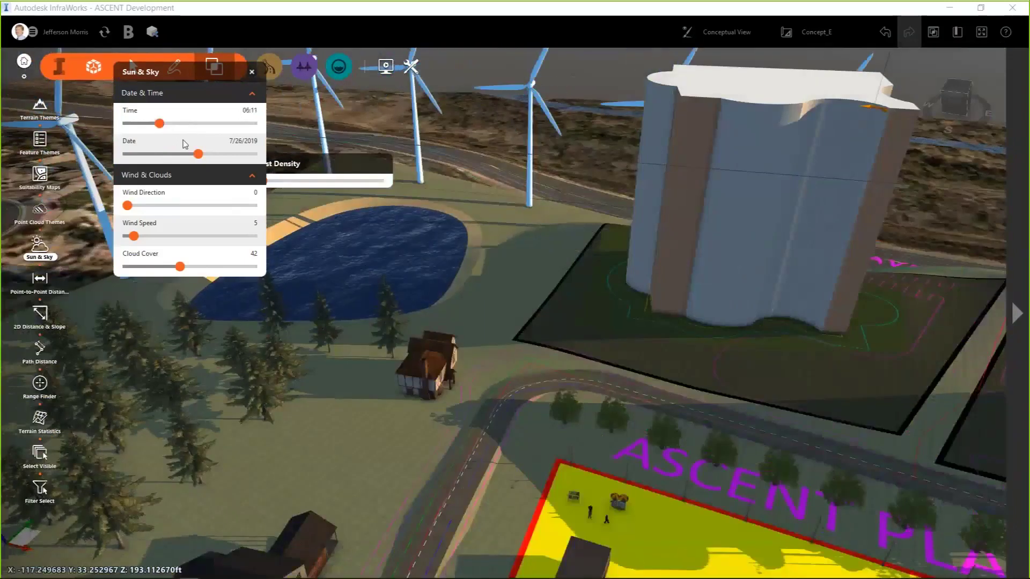
{"action": "left_click", "coordinate": [252, 72]}
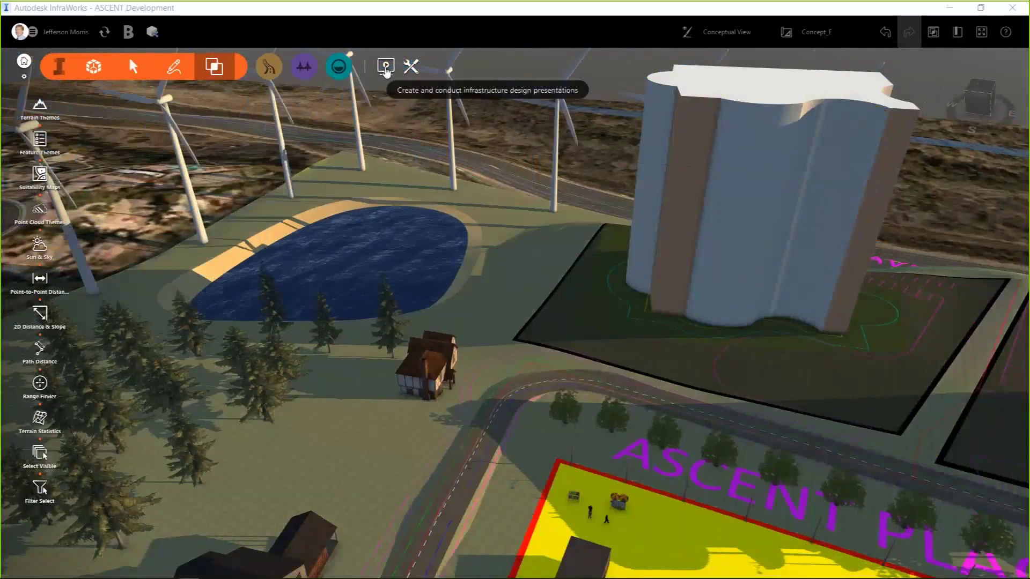
- Start a storyboard and add a camera path from the Ascent Place component road, with zero offsets and 65.62 ft keyframe density
{"action": "left_click", "coordinate": [386, 66]}
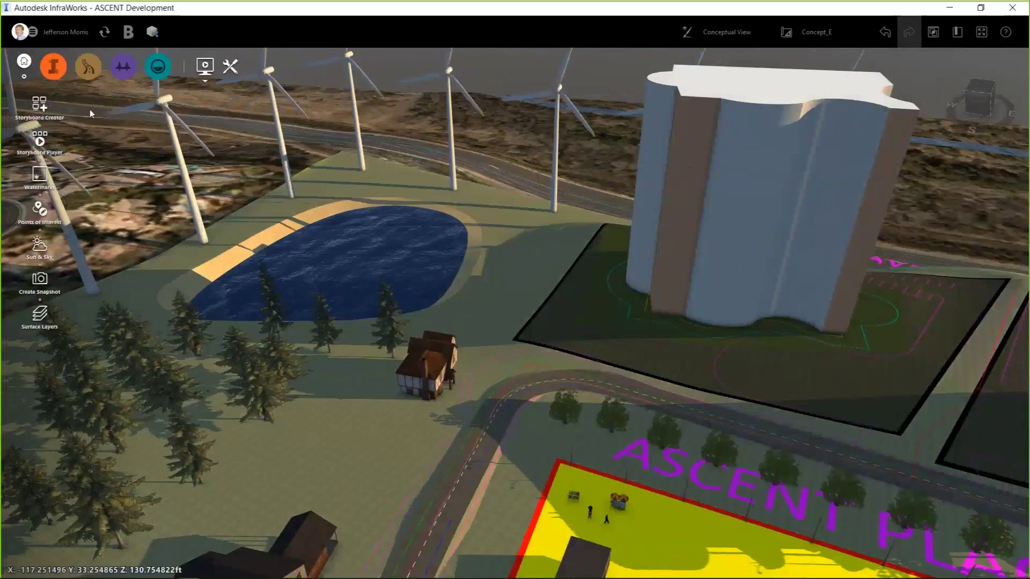
{"action": "left_click", "coordinate": [40, 108]}
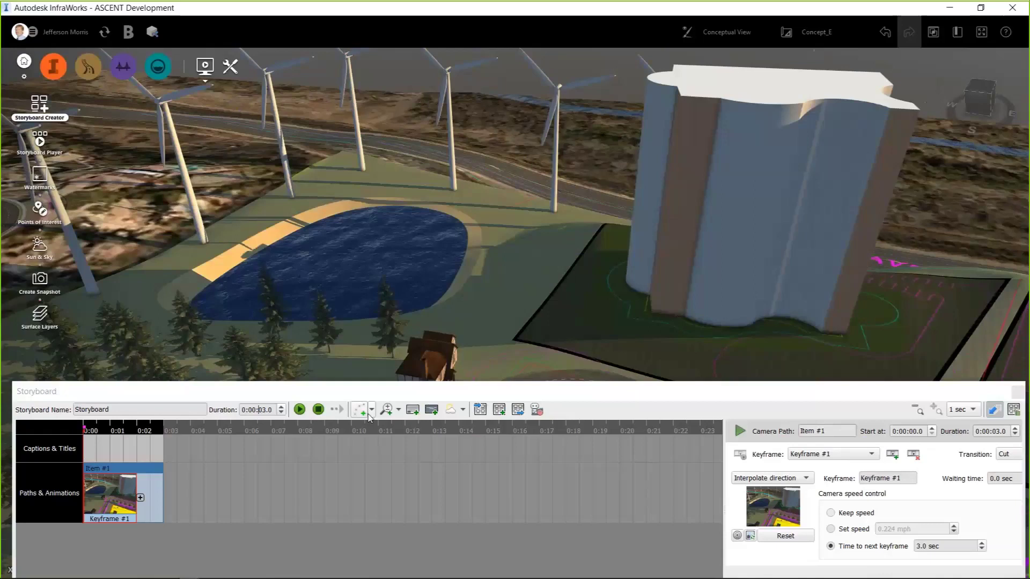
{"action": "left_click", "coordinate": [371, 411]}
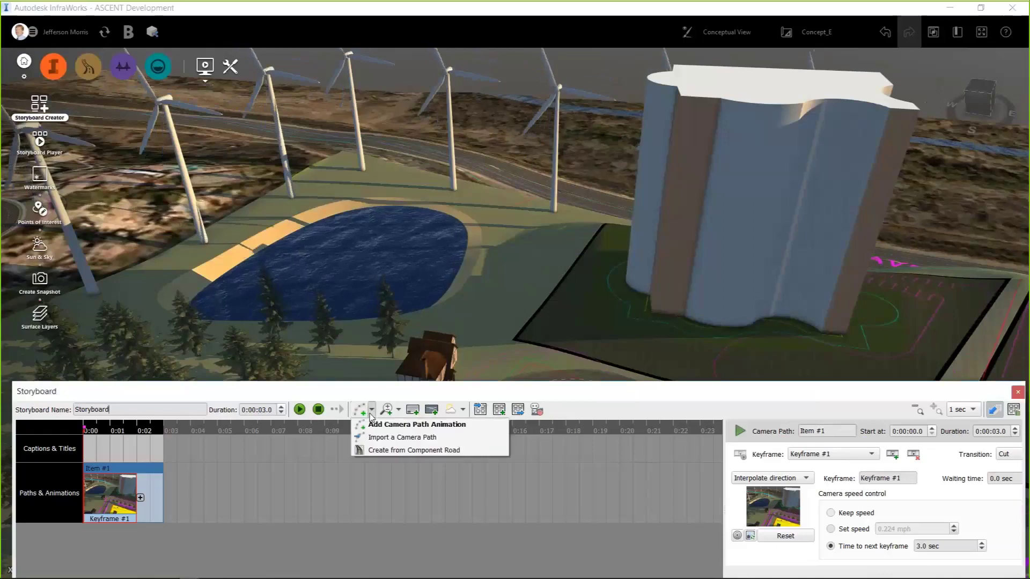
{"action": "left_click", "coordinate": [384, 453]}
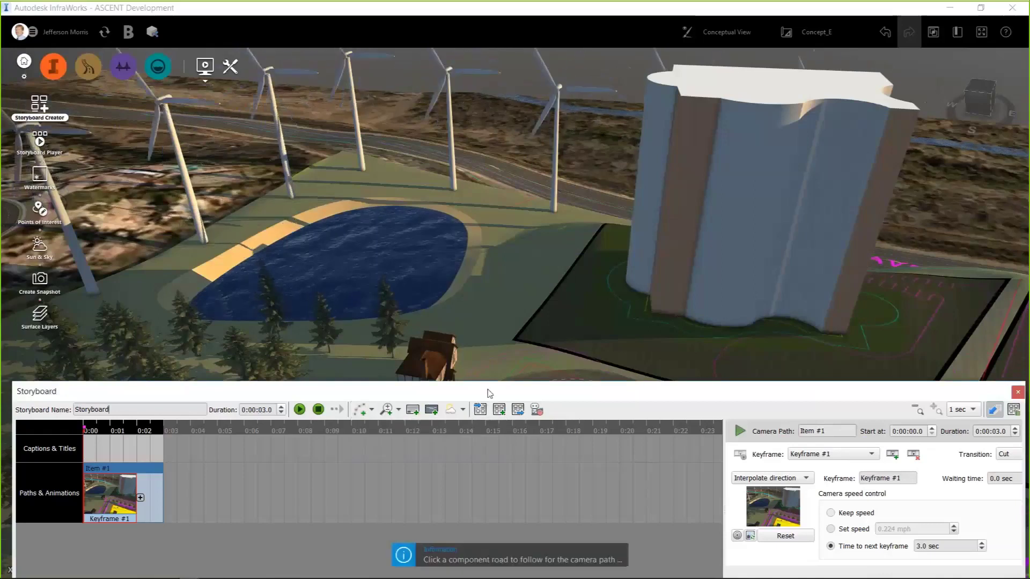
{"action": "left_click_drag", "start_coordinate": [491, 396], "coordinate": [490, 430]}
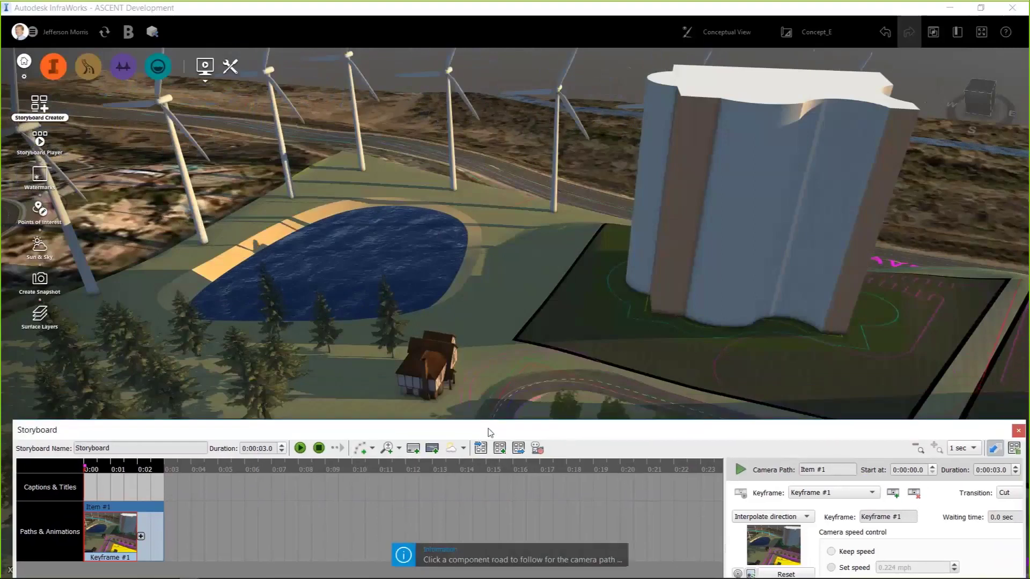
{"action": "left_click", "coordinate": [539, 400]}
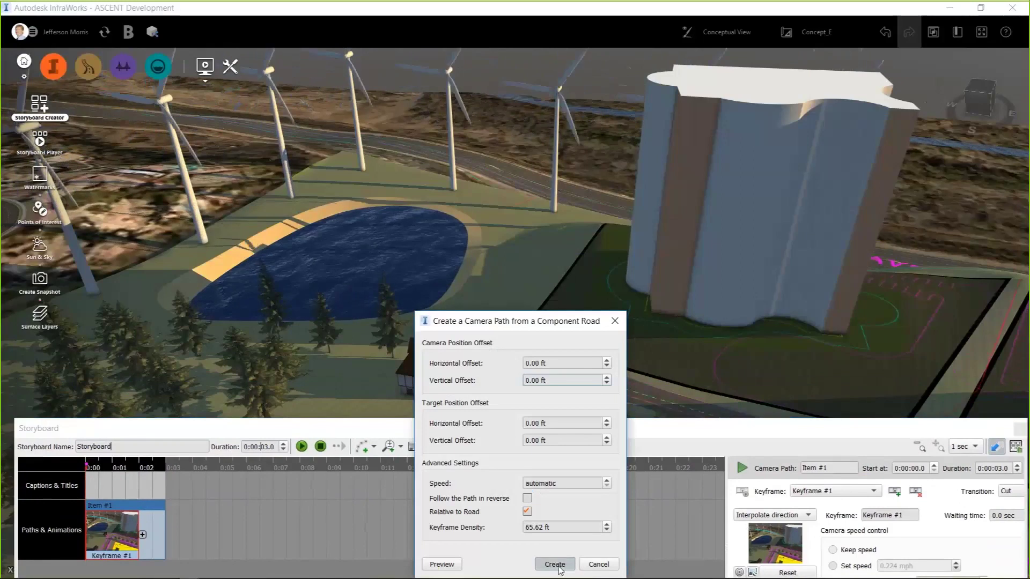
{"action": "left_click", "coordinate": [558, 566]}
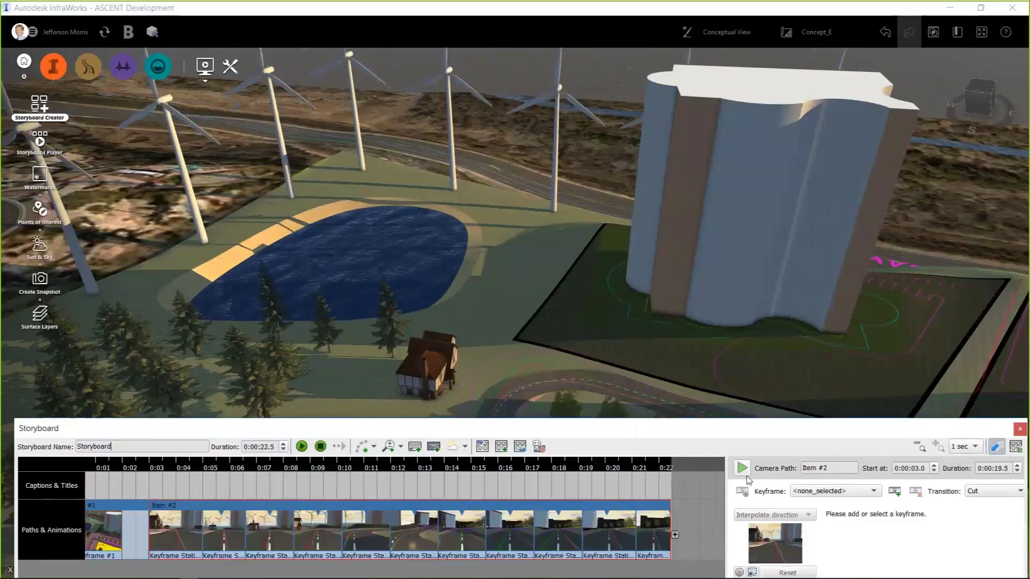
- Preview the road camera path partway, pause it, and set the Sun & Sky time to 07:56 and date to 7/18/2019
{"action": "left_click", "coordinate": [742, 468]}
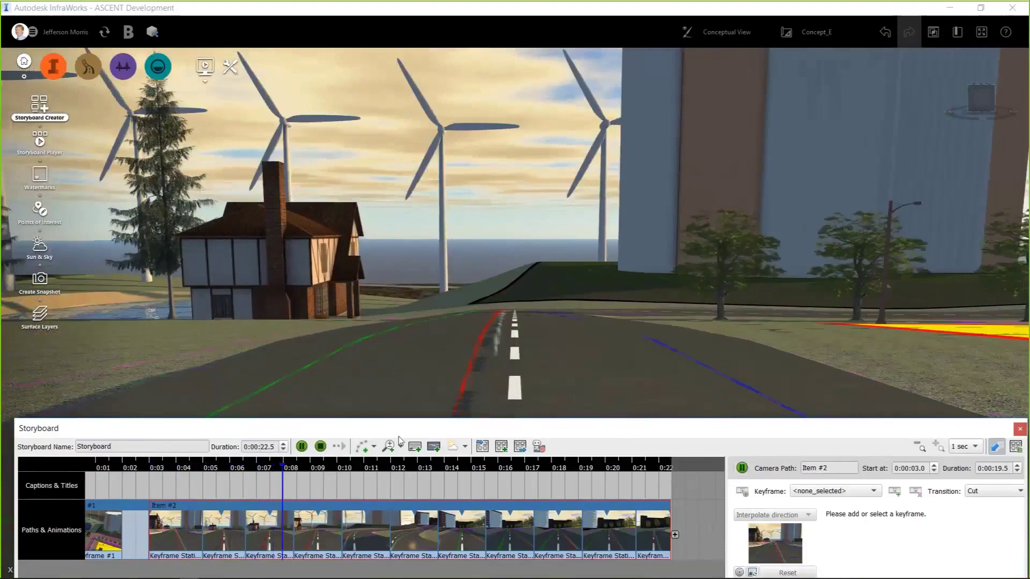
{"action": "left_click", "coordinate": [302, 447]}
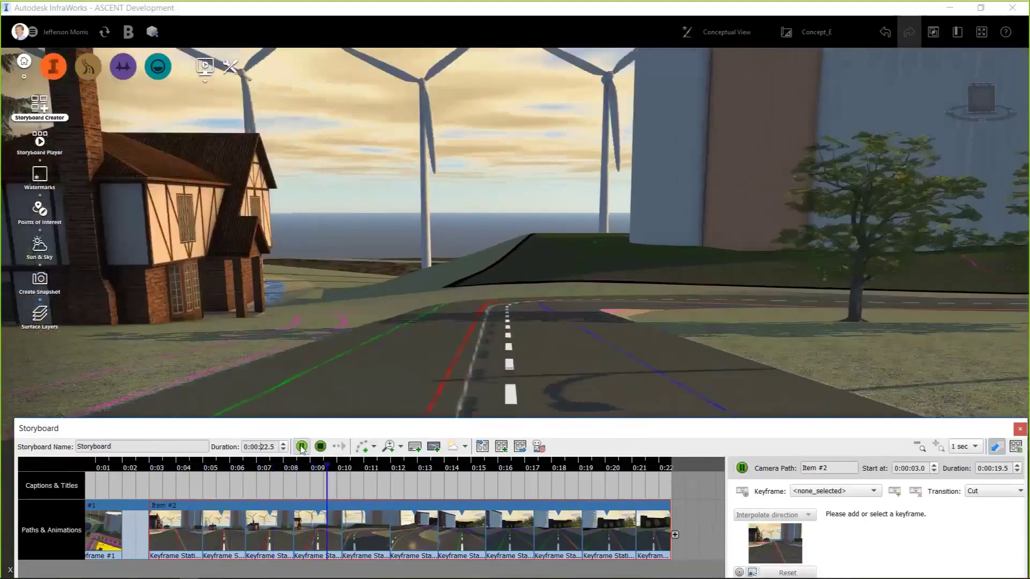
{"action": "left_click", "coordinate": [39, 245]}
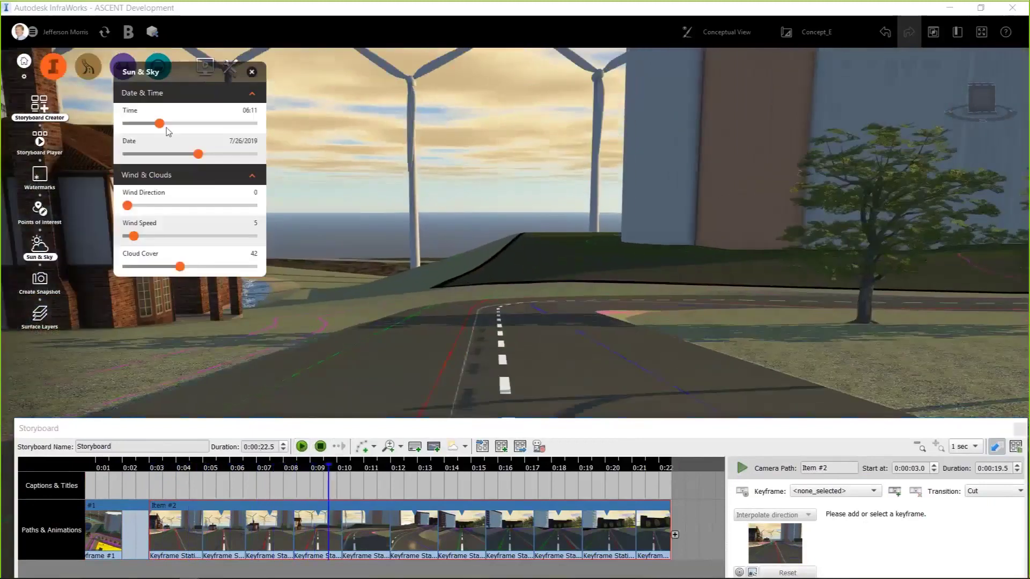
{"action": "left_click_drag", "start_coordinate": [160, 124], "coordinate": [169, 124]}
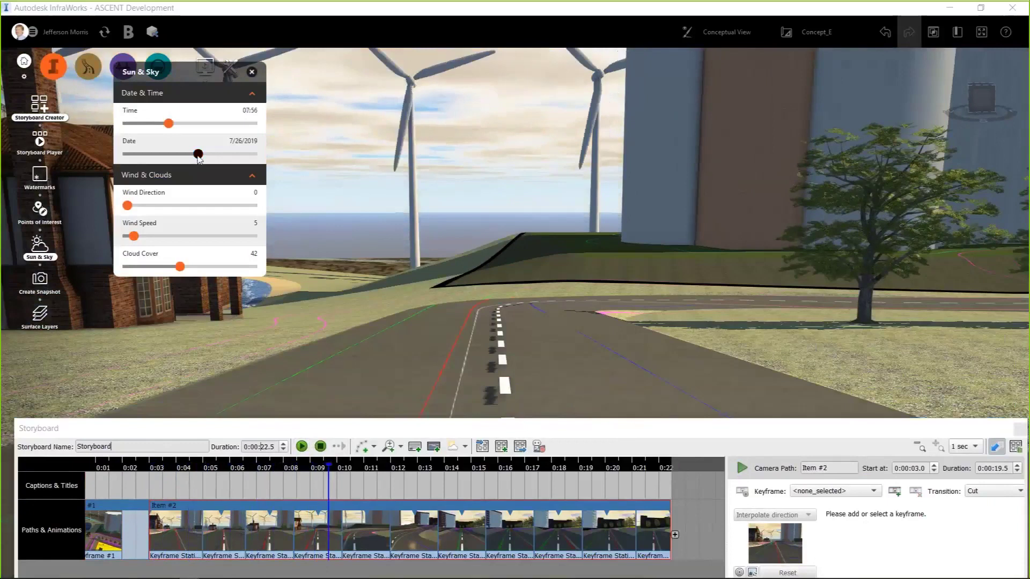
{"action": "left_click_drag", "start_coordinate": [198, 155], "coordinate": [165, 154]}
- Play the storyboard to the end of the road camera path, and close the storyboard and the Sun & Sky settings
{"action": "left_click", "coordinate": [321, 448]}
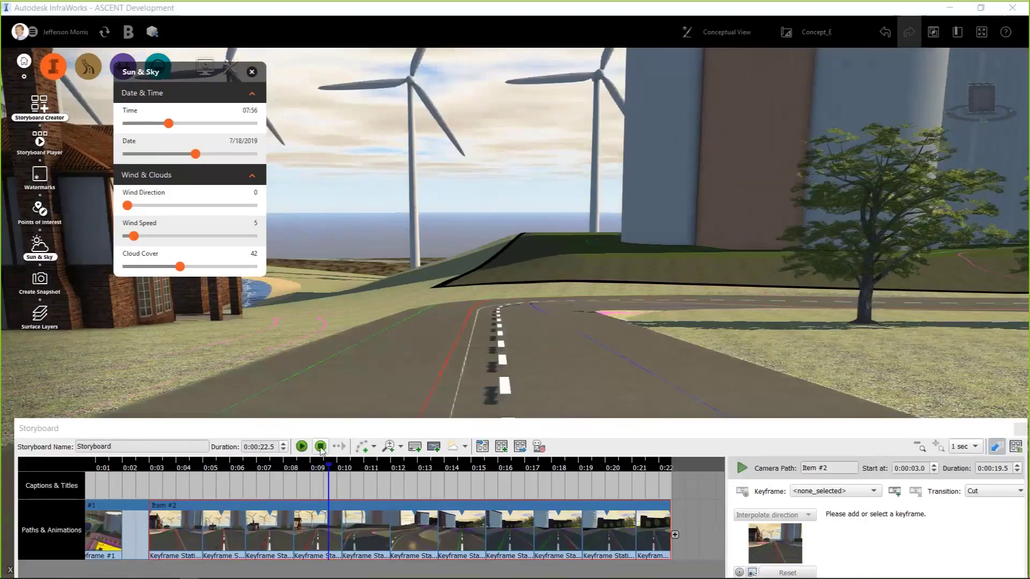
{"action": "left_click", "coordinate": [301, 447]}
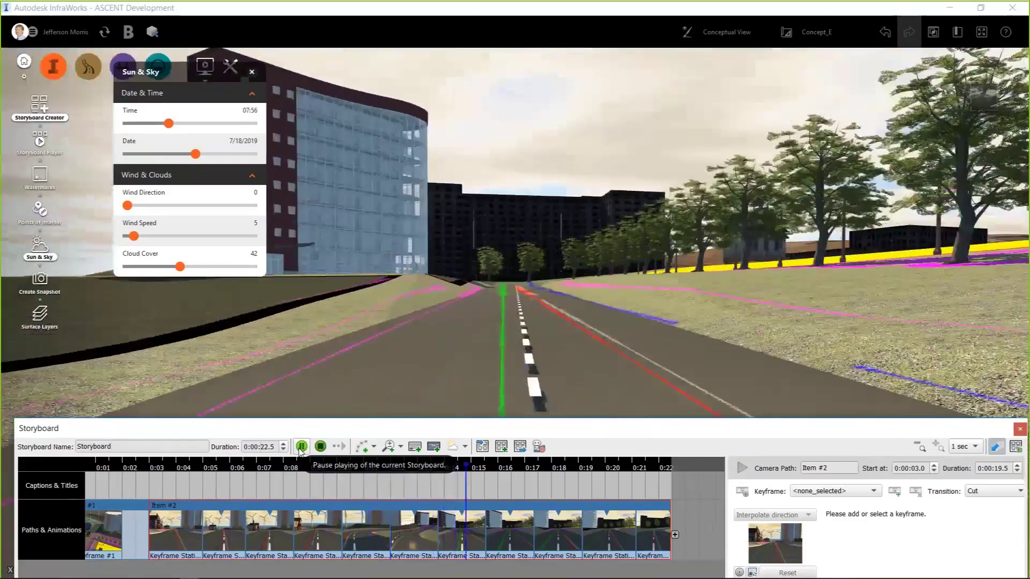
{"action": "left_click", "coordinate": [301, 447]}
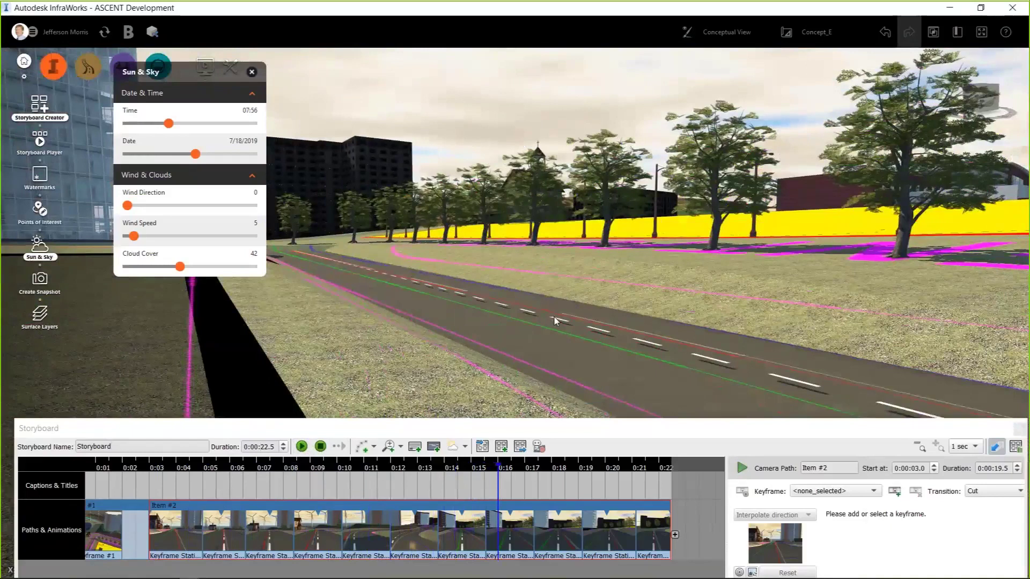
{"action": "left_click", "coordinate": [302, 446]}
{"action": "left_click", "coordinate": [302, 446]}
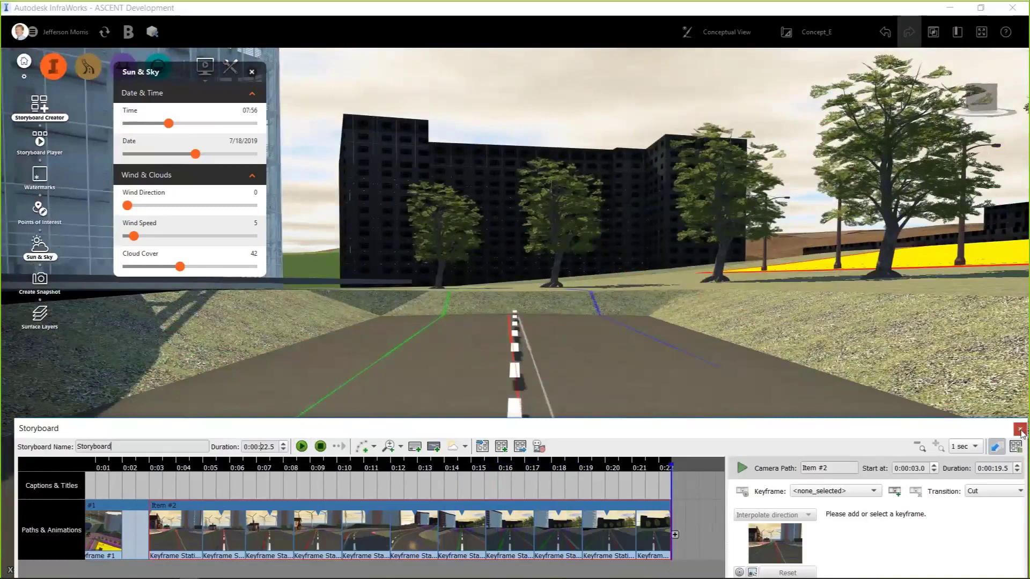
{"action": "left_click", "coordinate": [1020, 430]}
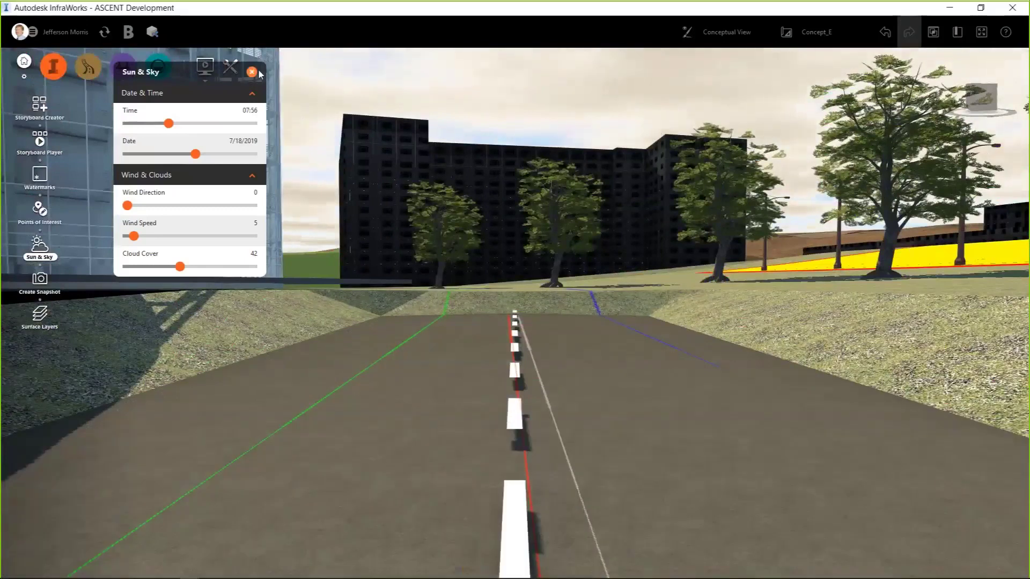
{"action": "left_click", "coordinate": [252, 72]}
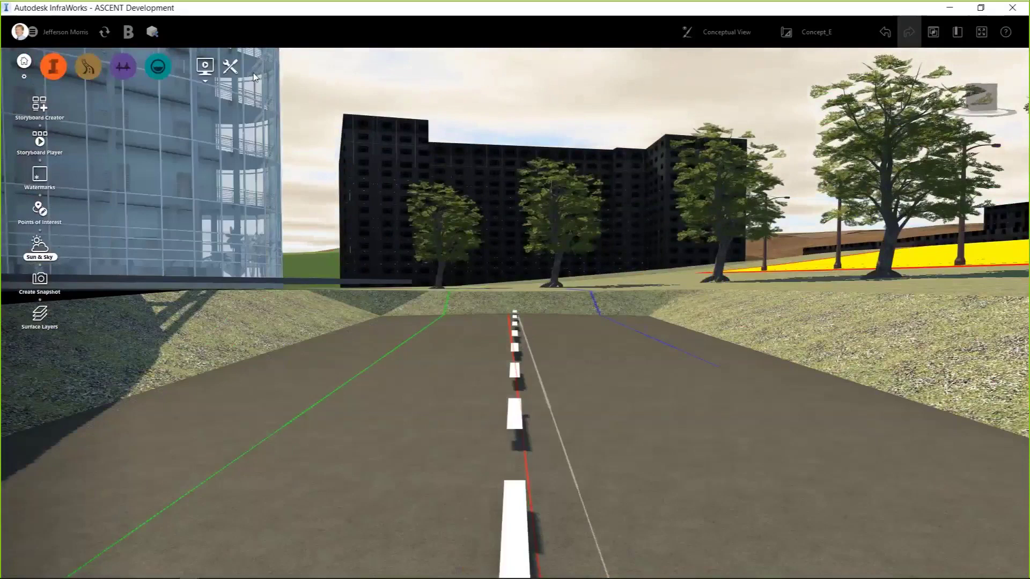
- Return to the Office-Shadow bookmark and share the entire model online as ASCENT Development, including bookmarks and properties
{"action": "left_click", "coordinate": [956, 33]}
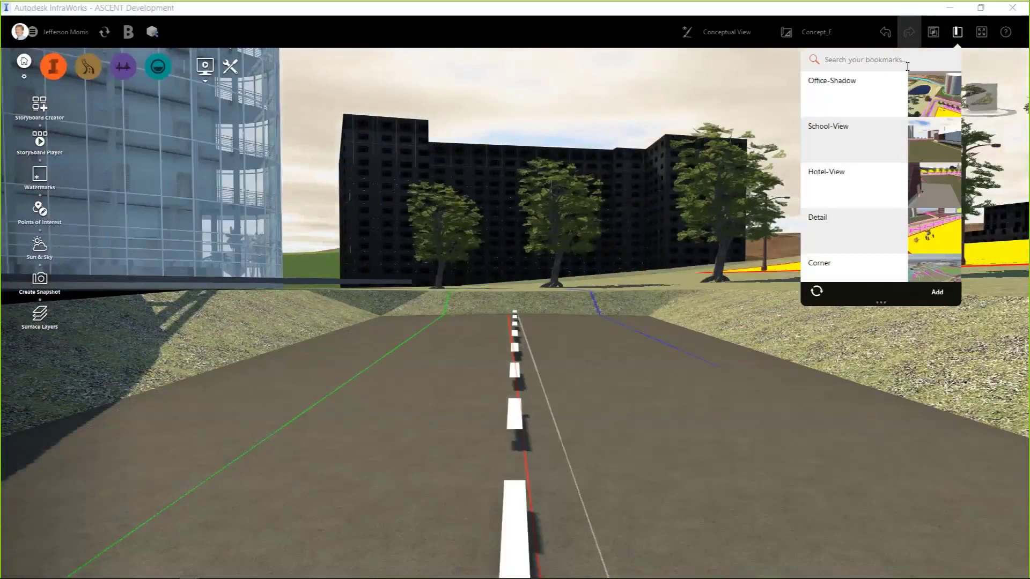
{"action": "left_click", "coordinate": [852, 95]}
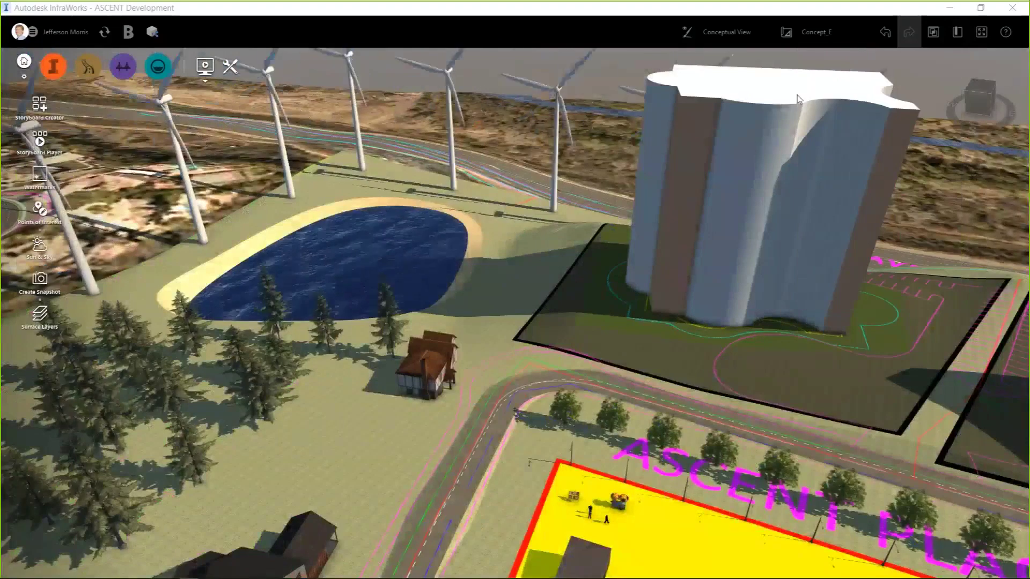
{"action": "left_click", "coordinate": [153, 34]}
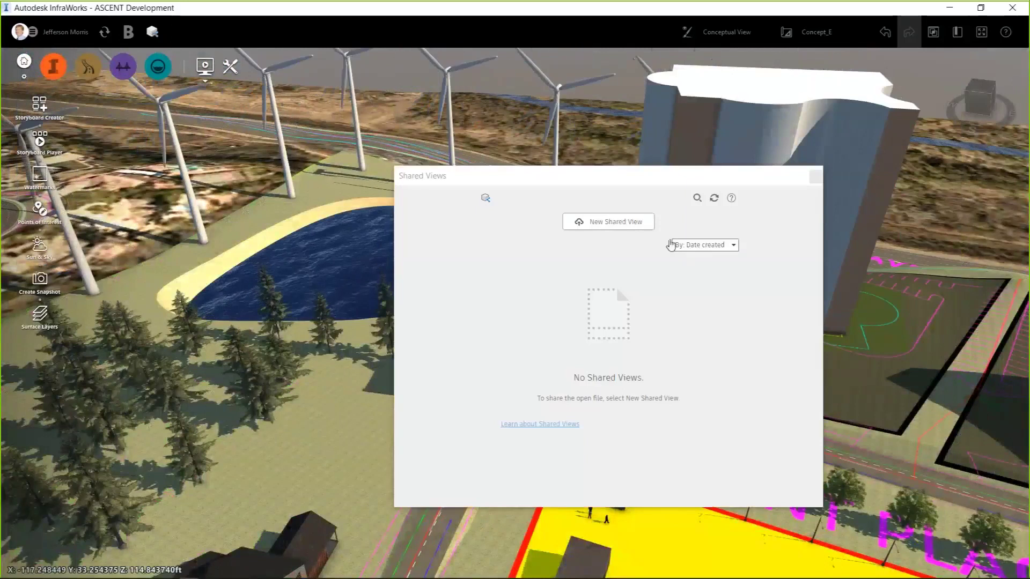
{"action": "left_click", "coordinate": [638, 227]}
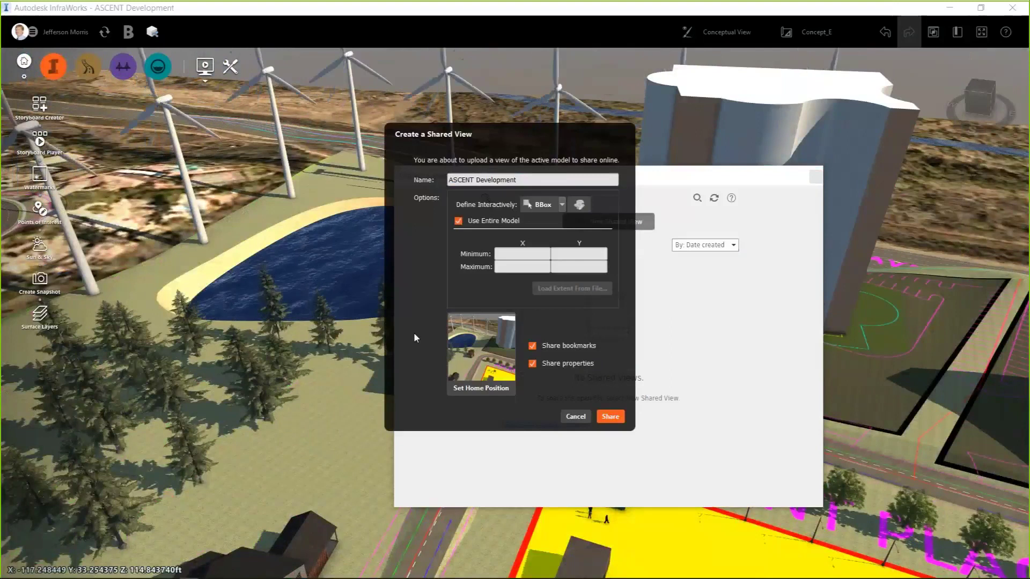
{"action": "left_click", "coordinate": [605, 418]}
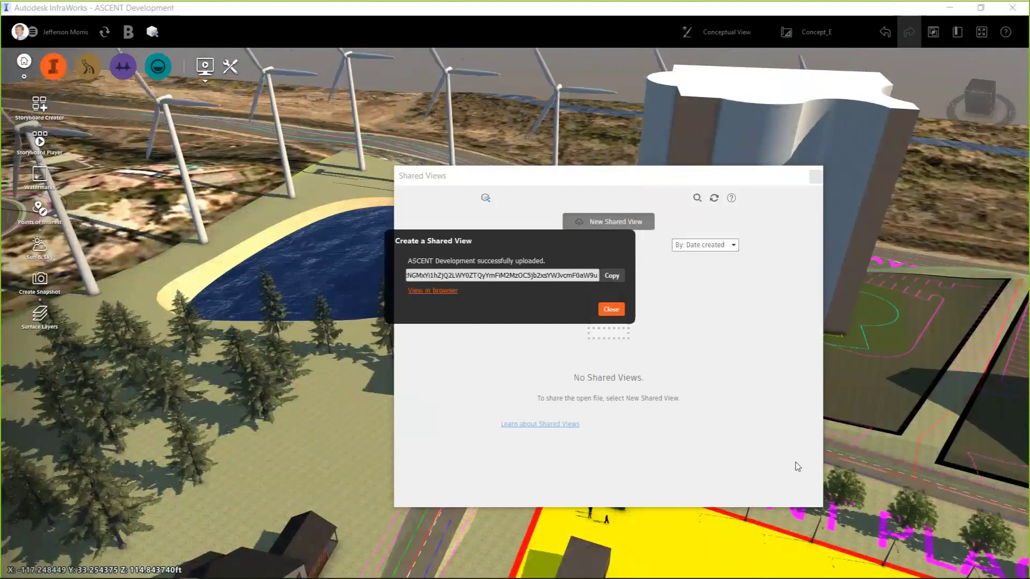
- Open the shared view in Autodesk Viewer in the browser and inspect the whole site from around the pond
{"action": "left_click", "coordinate": [432, 291]}
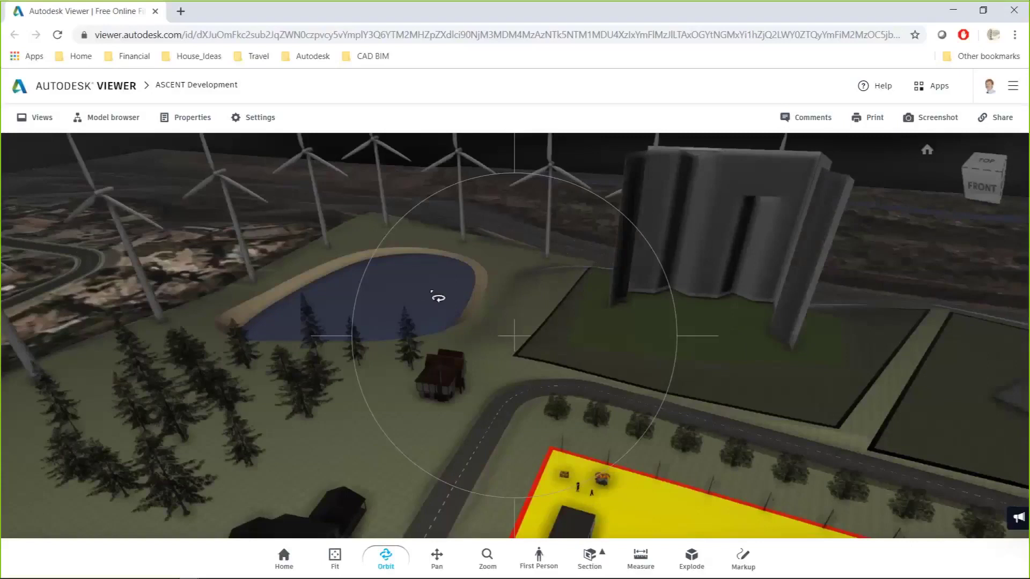
{"action": "left_click_drag", "start_coordinate": [438, 297], "coordinate": [662, 338]}
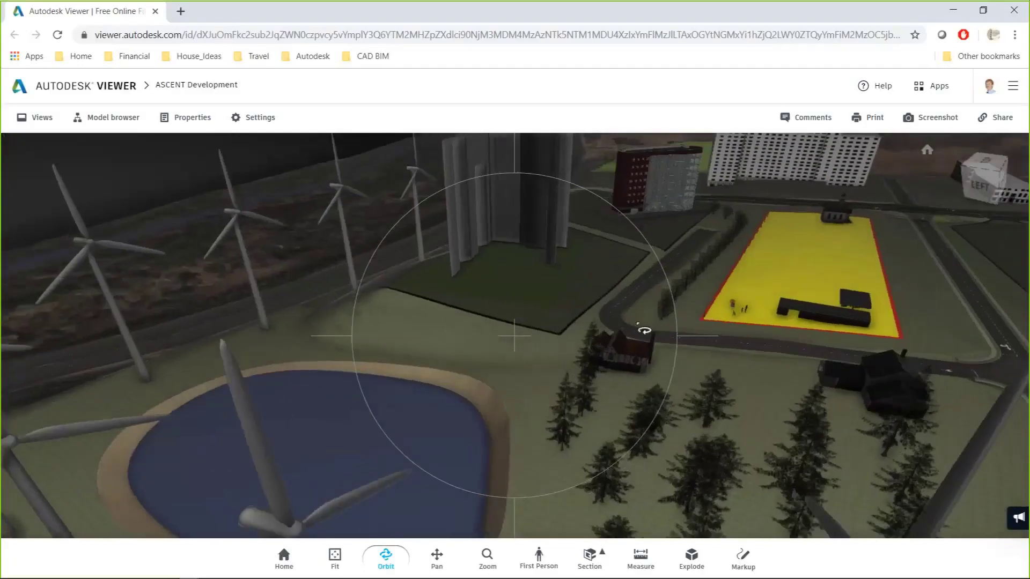
{"action": "scroll", "coordinate": [646, 329], "scroll_direction": "down", "scroll_amount": 5}
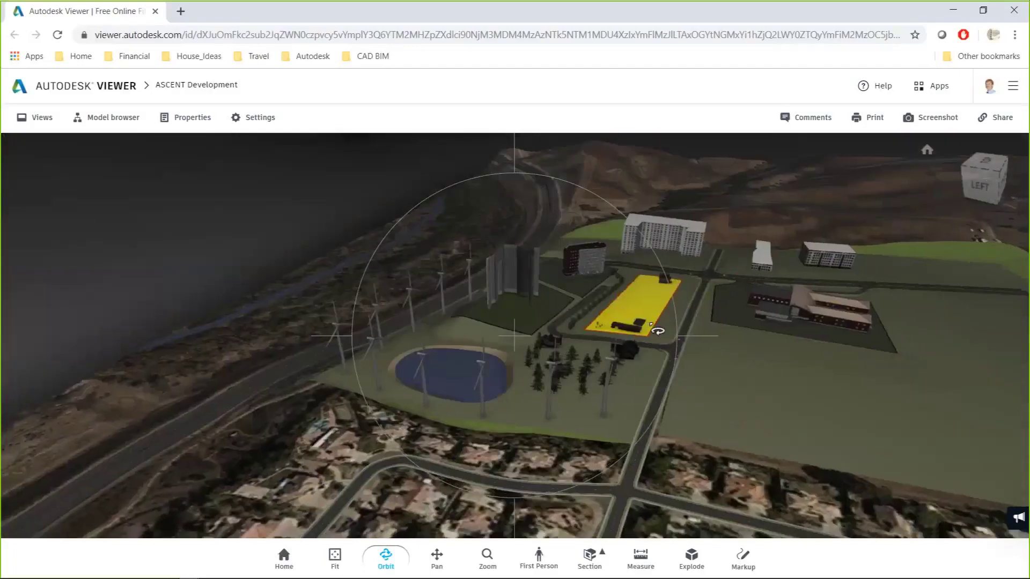